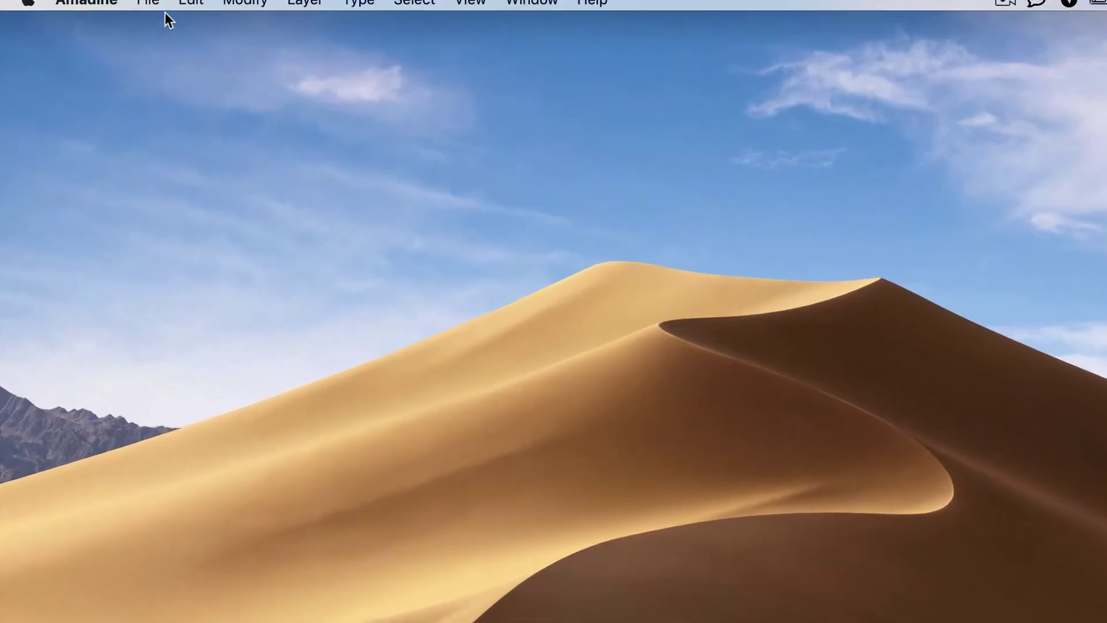
# Create a new Web document 780 px wide and 575 px high.
pyautogui.click(164, 14)
pyautogui.click(219, 46)
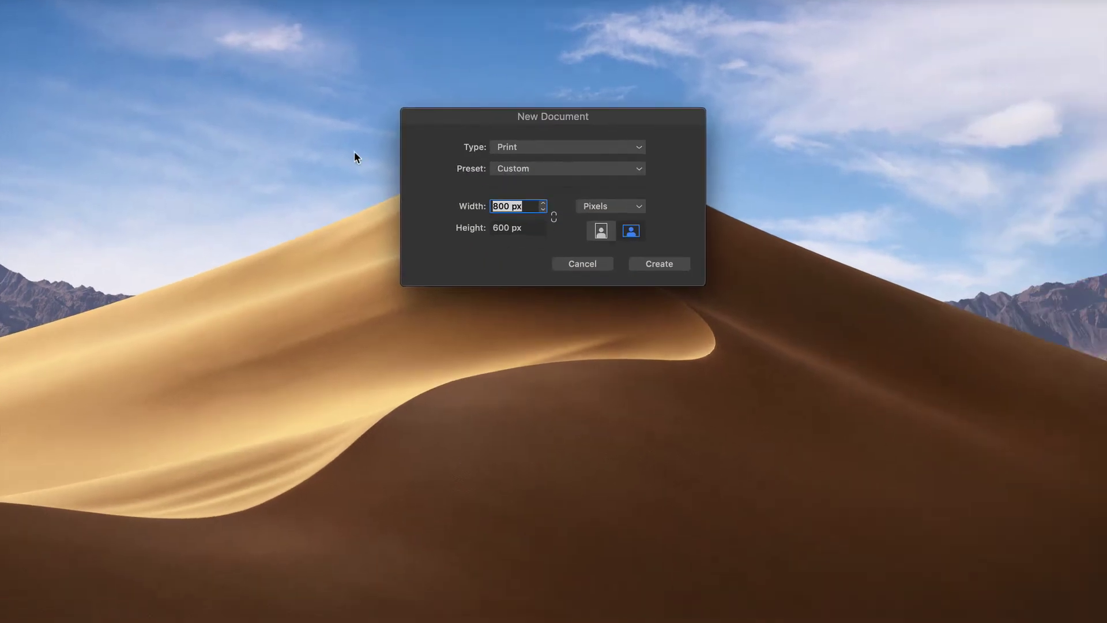
pyautogui.click(530, 149)
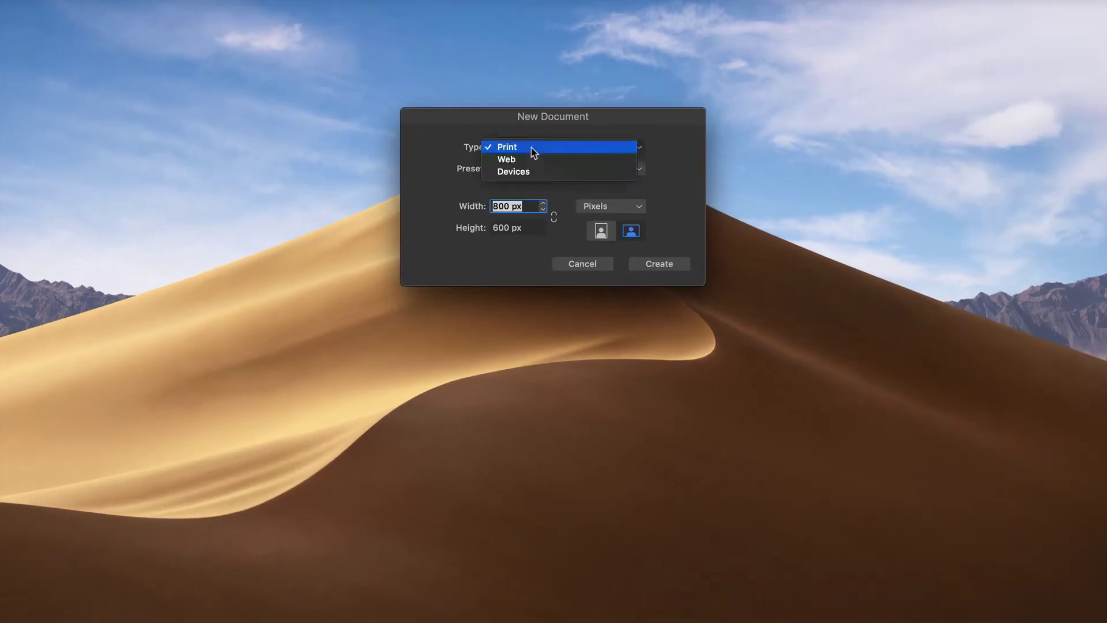
pyautogui.click(533, 161)
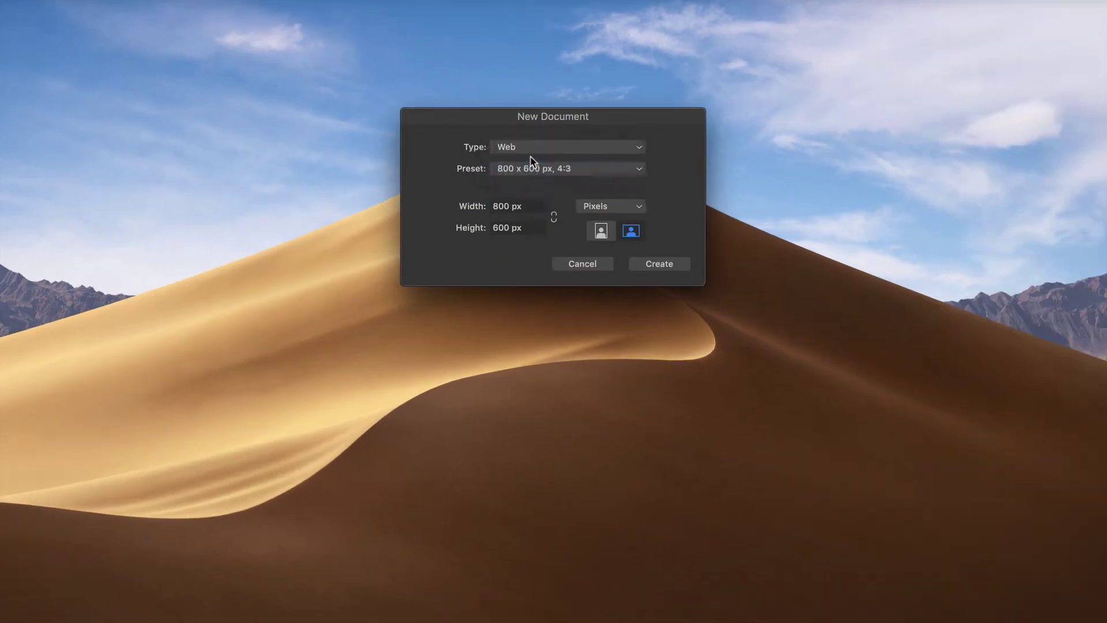
pyautogui.click(527, 206)
pyautogui.write('780')
pyautogui.press('Tab')
pyautogui.write('575')
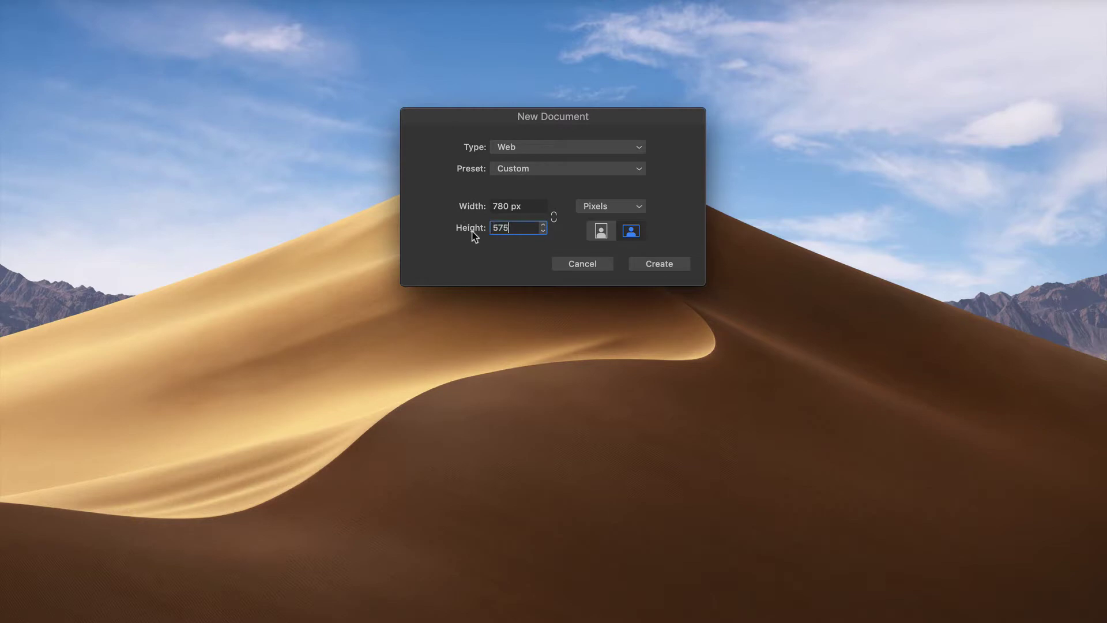
pyautogui.click(662, 269)
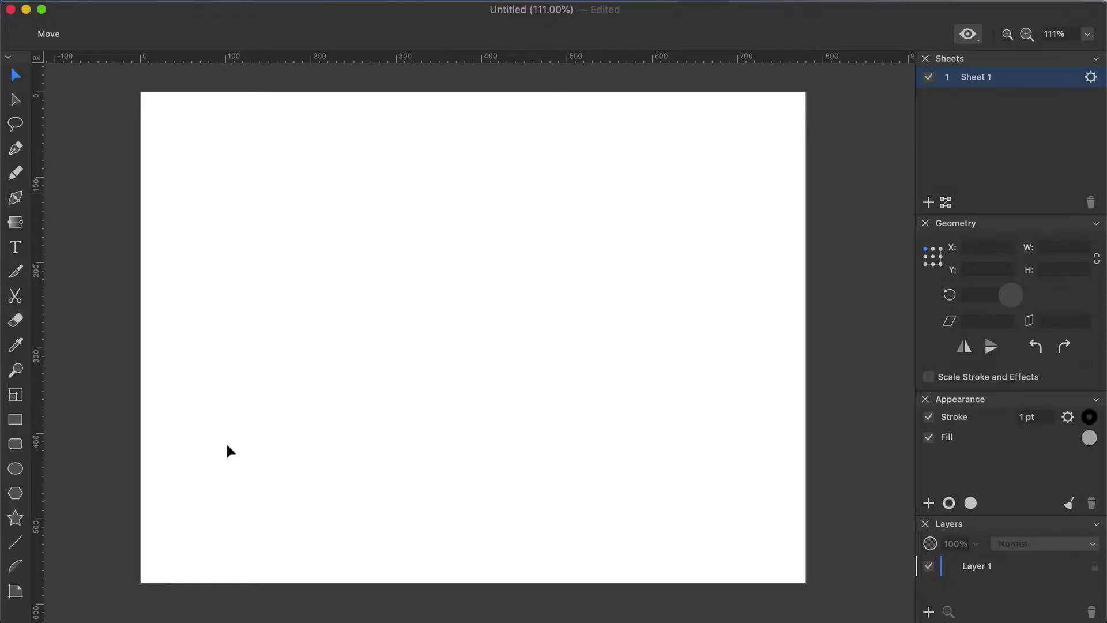
# Draw a 780 × 575 px rectangle covering the whole sheet, with no stroke and an RGB fill of hex 1F2E6E.
pyautogui.click(15, 420)
pyautogui.moveTo(140, 91); pyautogui.dragTo(805, 584)
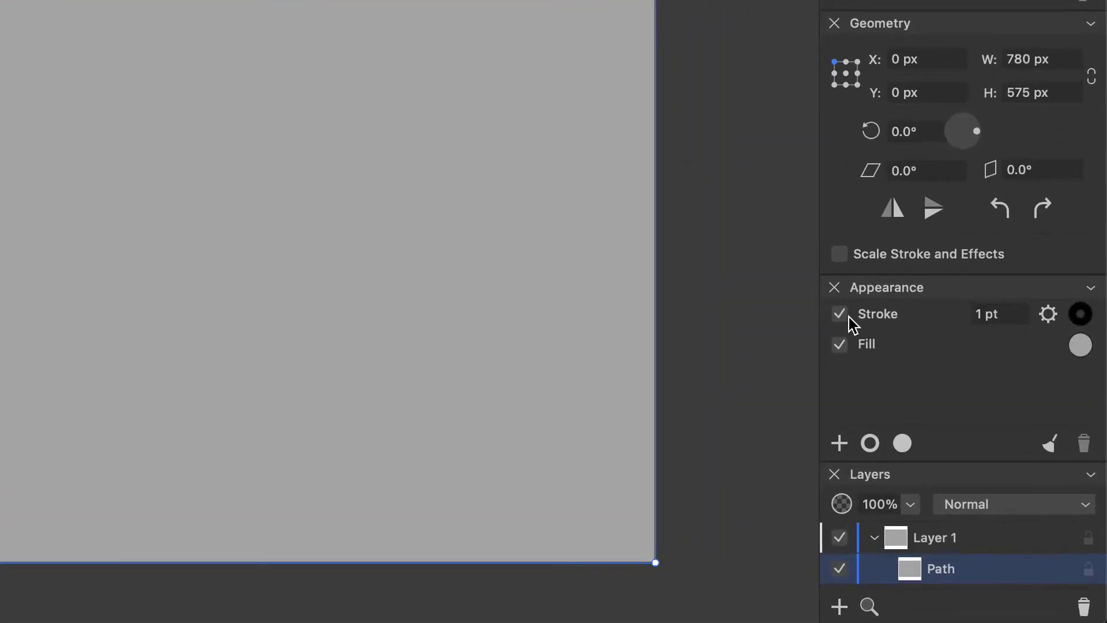
pyautogui.click(1080, 347)
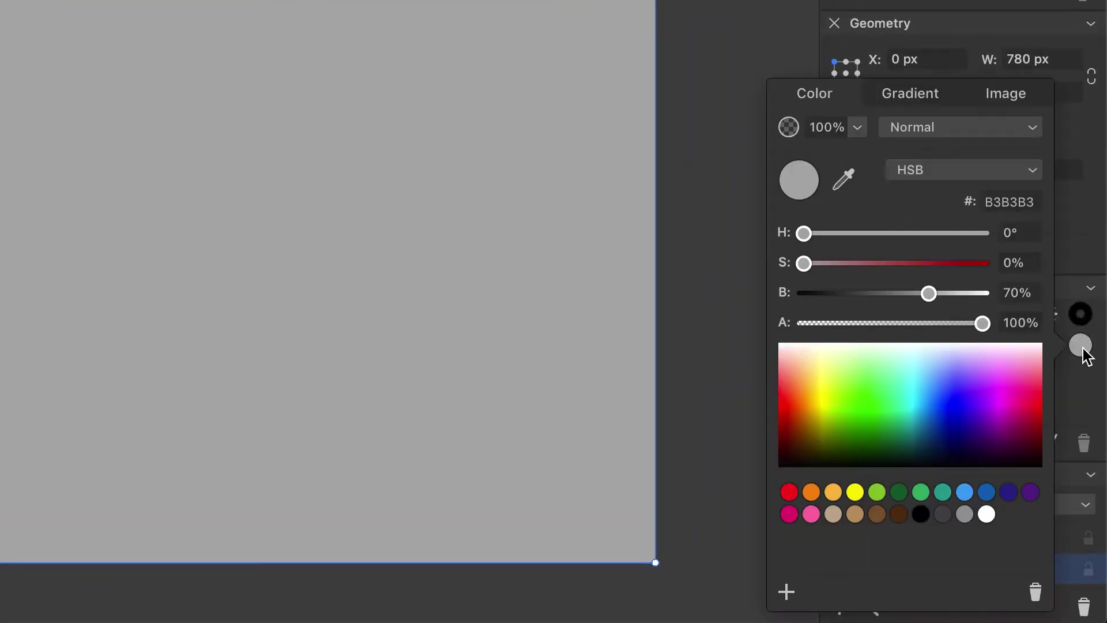
pyautogui.click(932, 172)
pyautogui.click(909, 133)
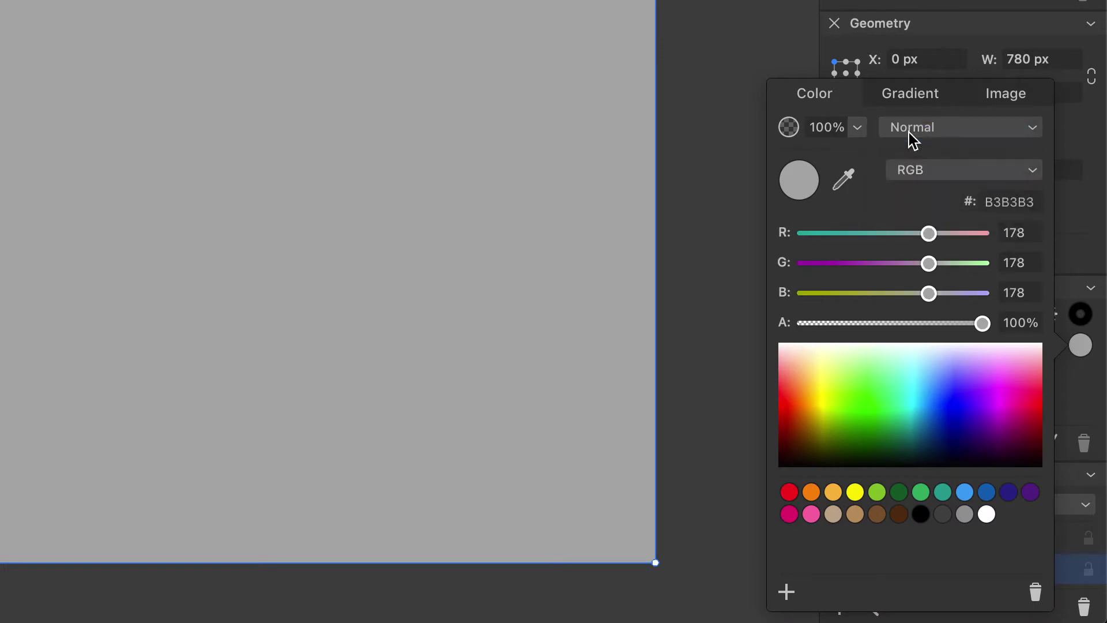
pyautogui.click(1005, 203)
pyautogui.write('1F2E6E')
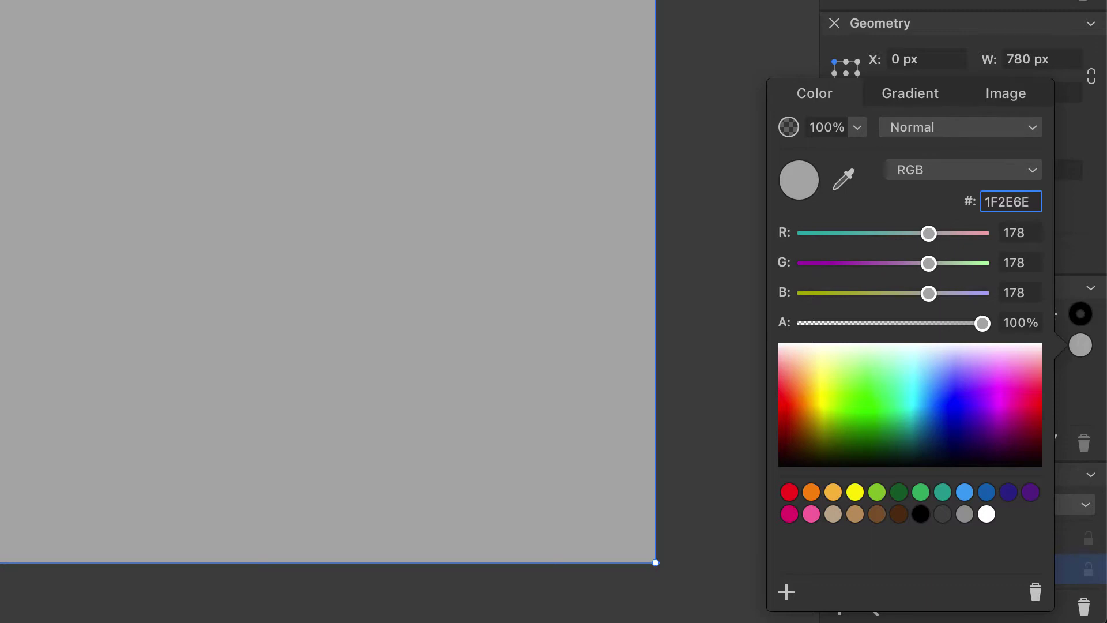
pyautogui.press('Return')
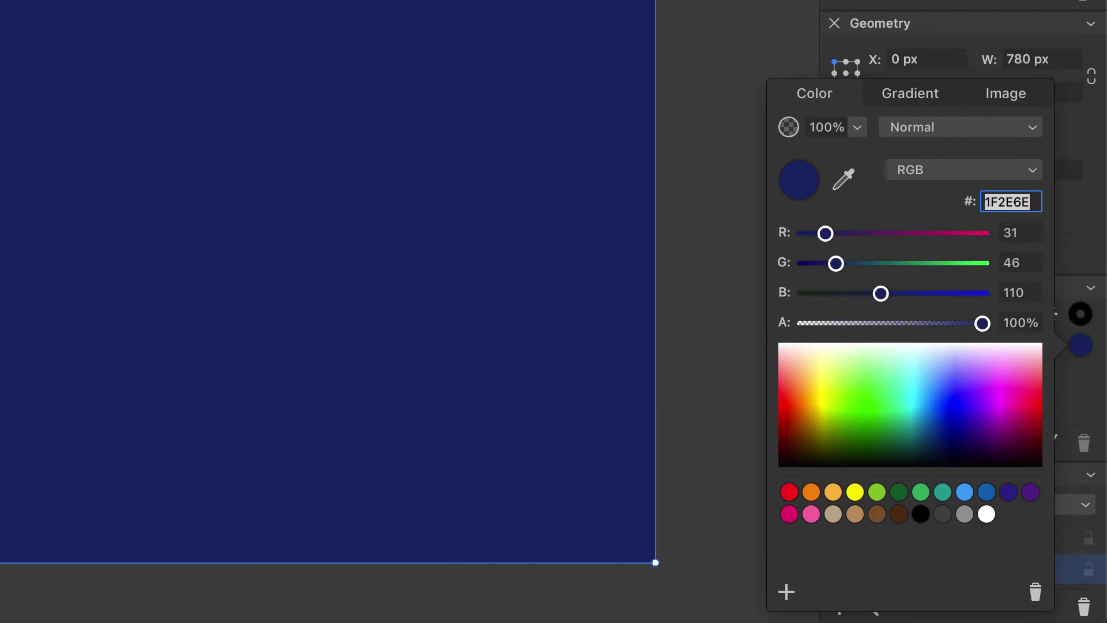
pyautogui.click(850, 407)
pyautogui.press('v')
pyautogui.click(846, 405)
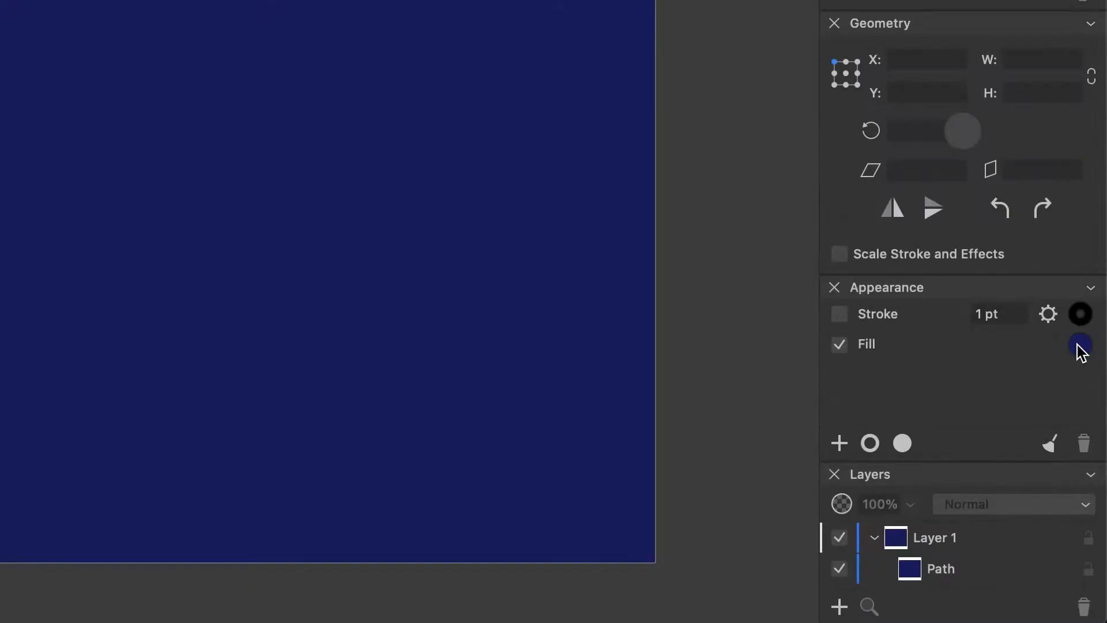
pyautogui.click(1089, 438)
pyautogui.moveTo(981, 377); pyautogui.dragTo(1024, 386)
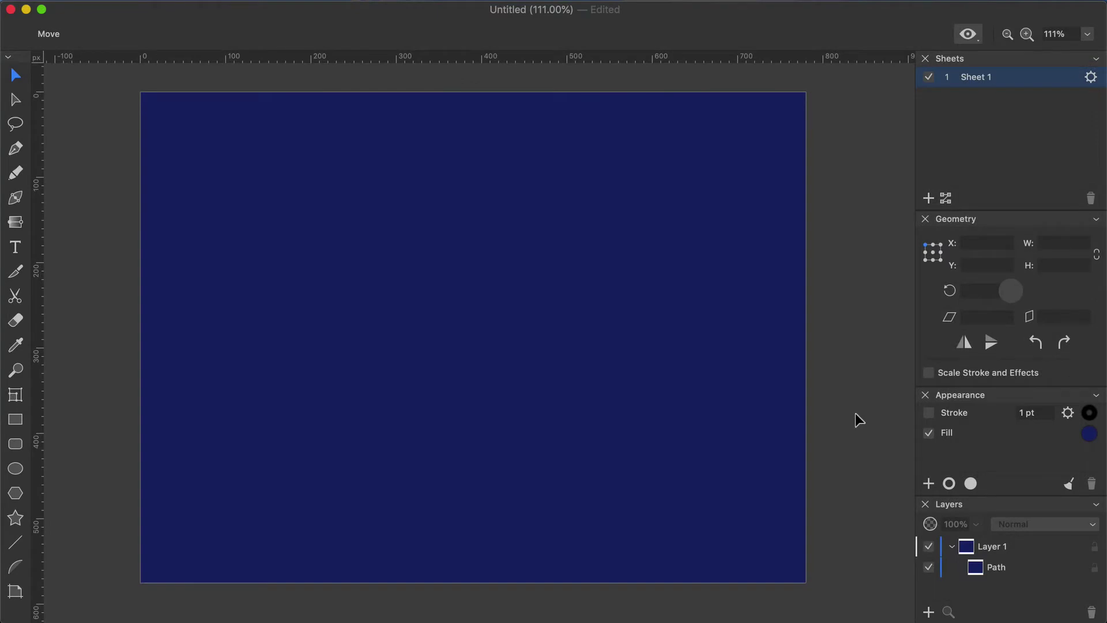
# Paste a copy of the dark blue rectangle in place and fill the copy with hex colour 3545B1.
pyautogui.click(772, 457)
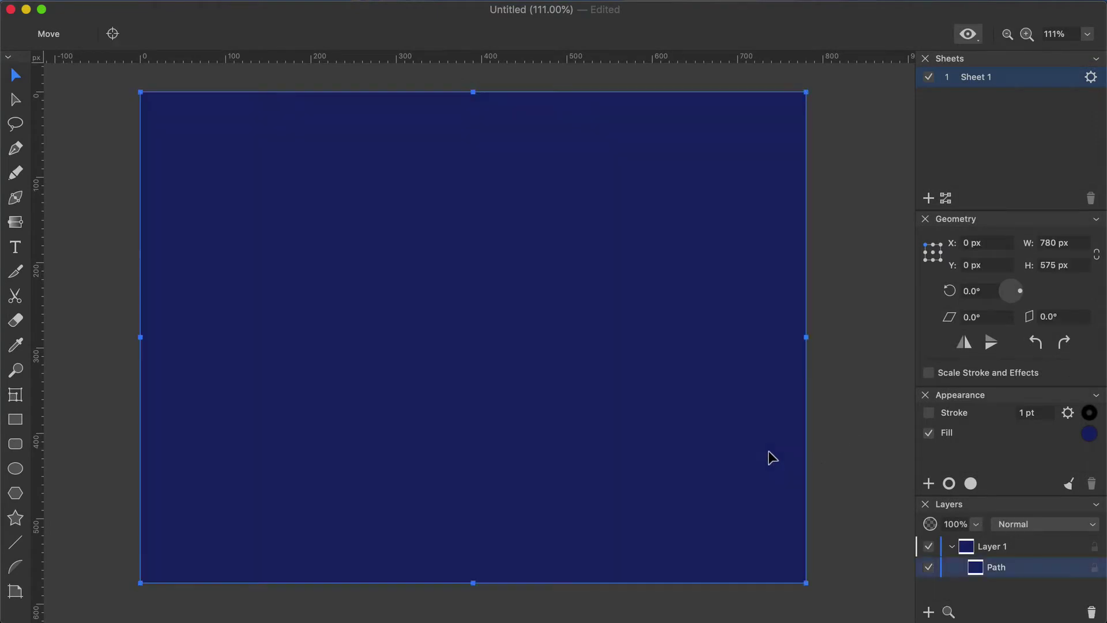
pyautogui.press('super+c')
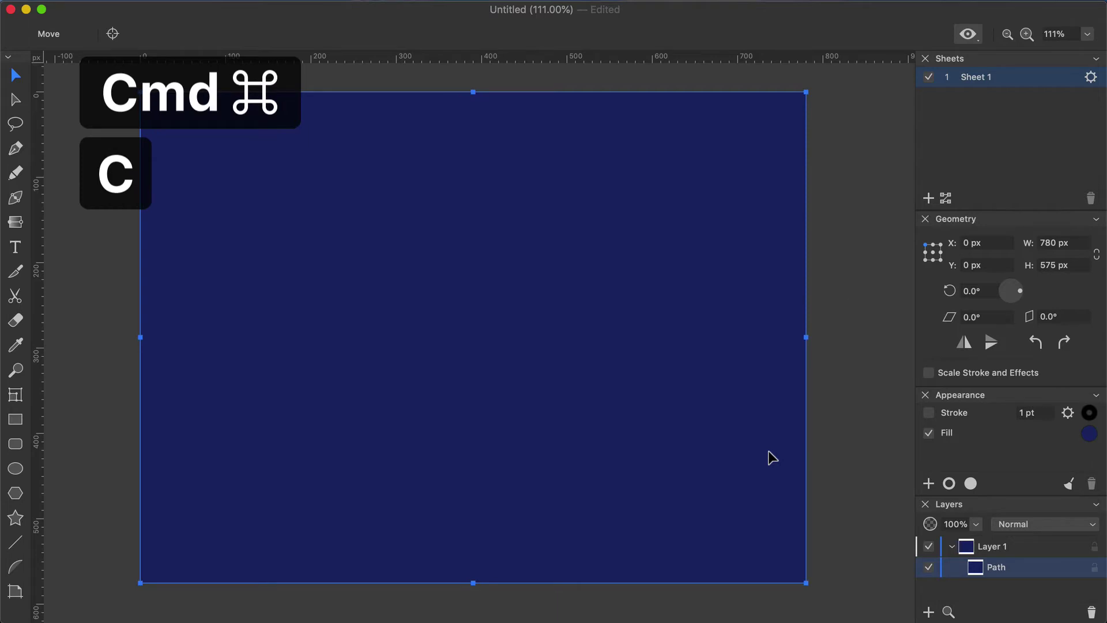
pyautogui.press('super+shift+v')
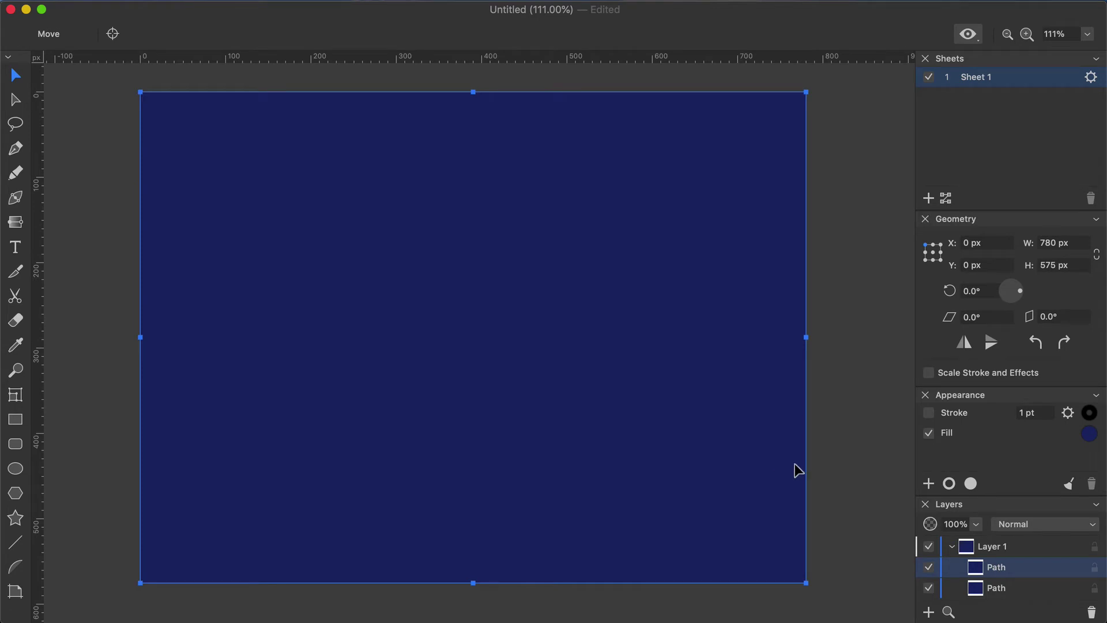
pyautogui.click(1090, 440)
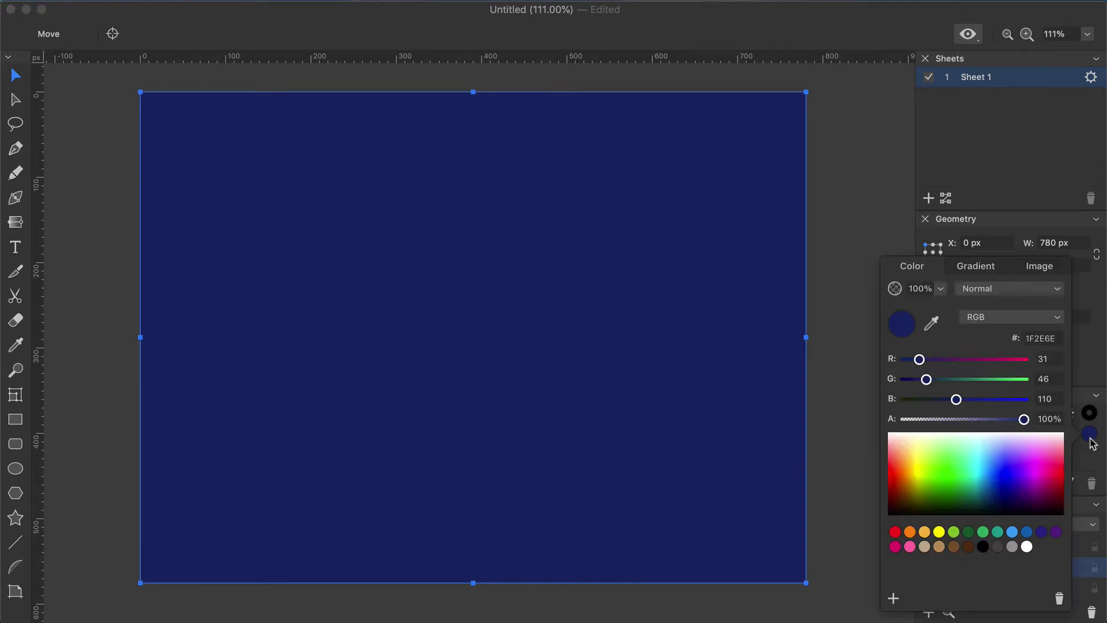
pyautogui.doubleClick(1043, 338)
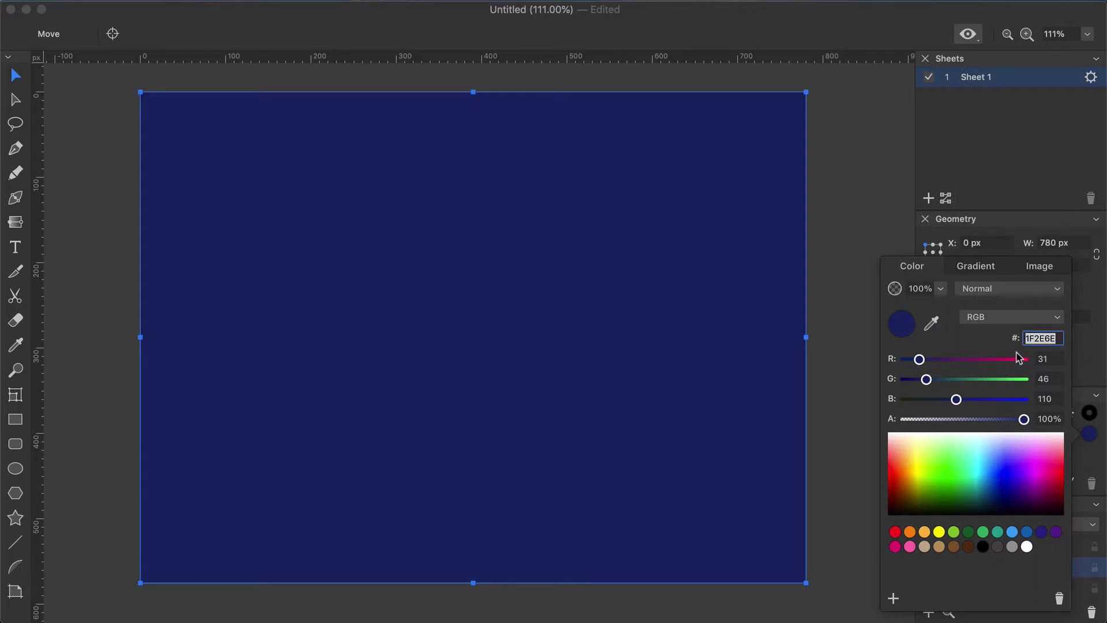
pyautogui.write('3545B1')
pyautogui.press('Return')
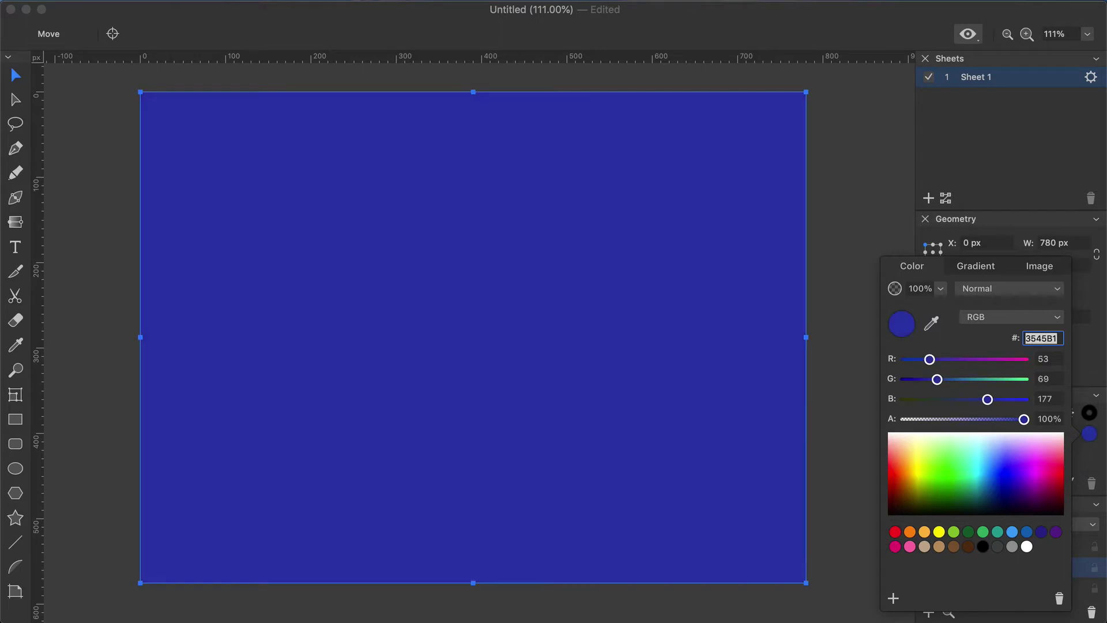
pyautogui.click(862, 408)
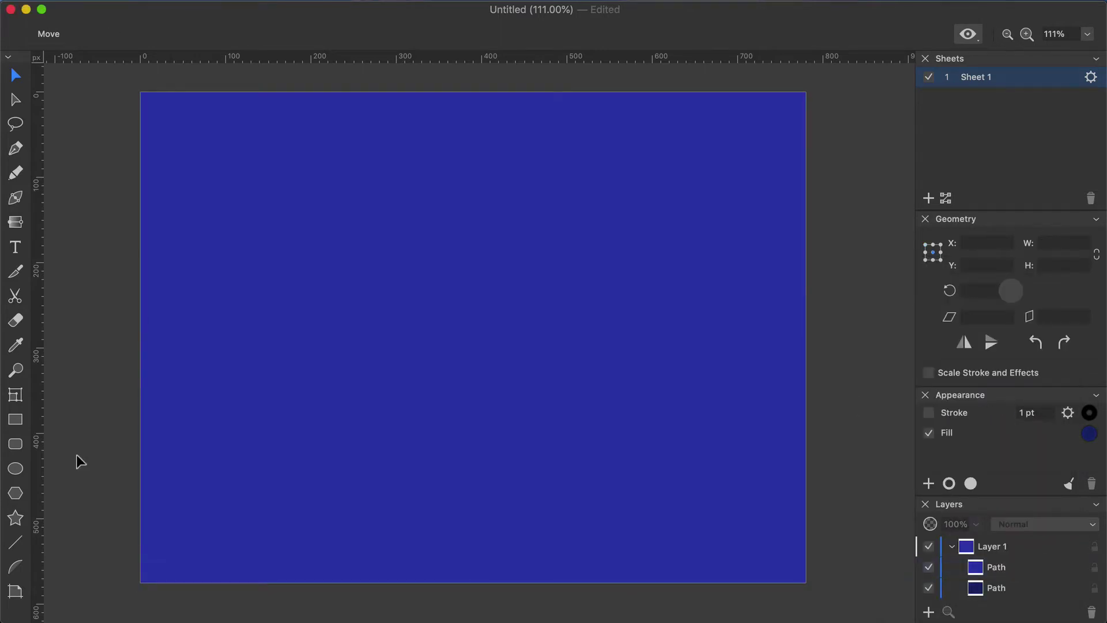
# Draw a circle near the middle of the sheet and set its width and height to 470 px.
pyautogui.click(15, 468)
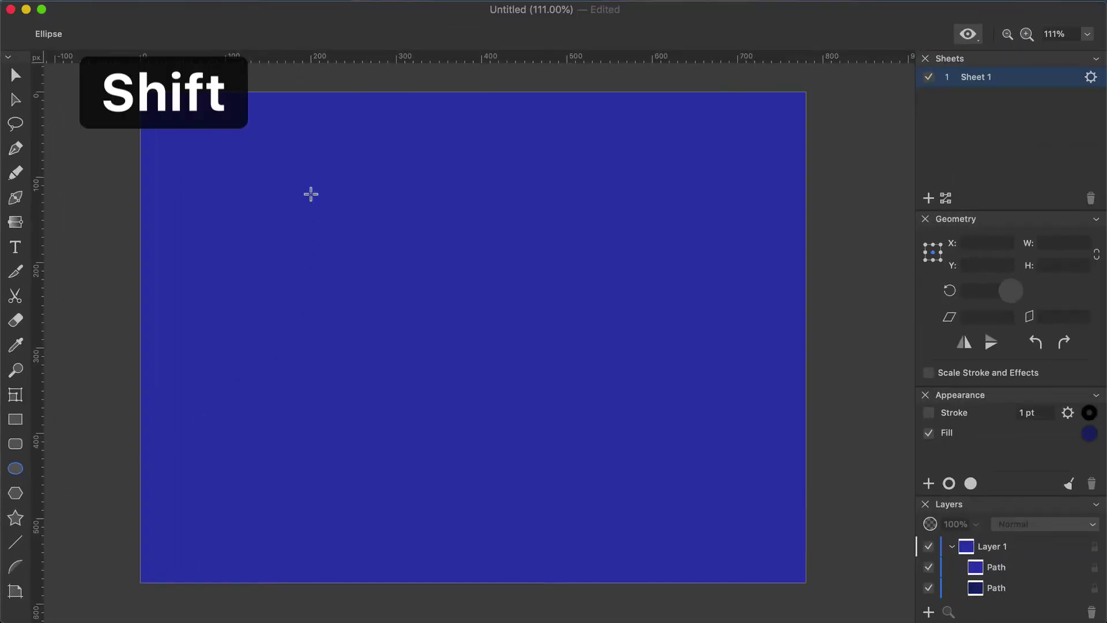
pyautogui.moveTo(306, 187); pyautogui.dragTo(667, 463)
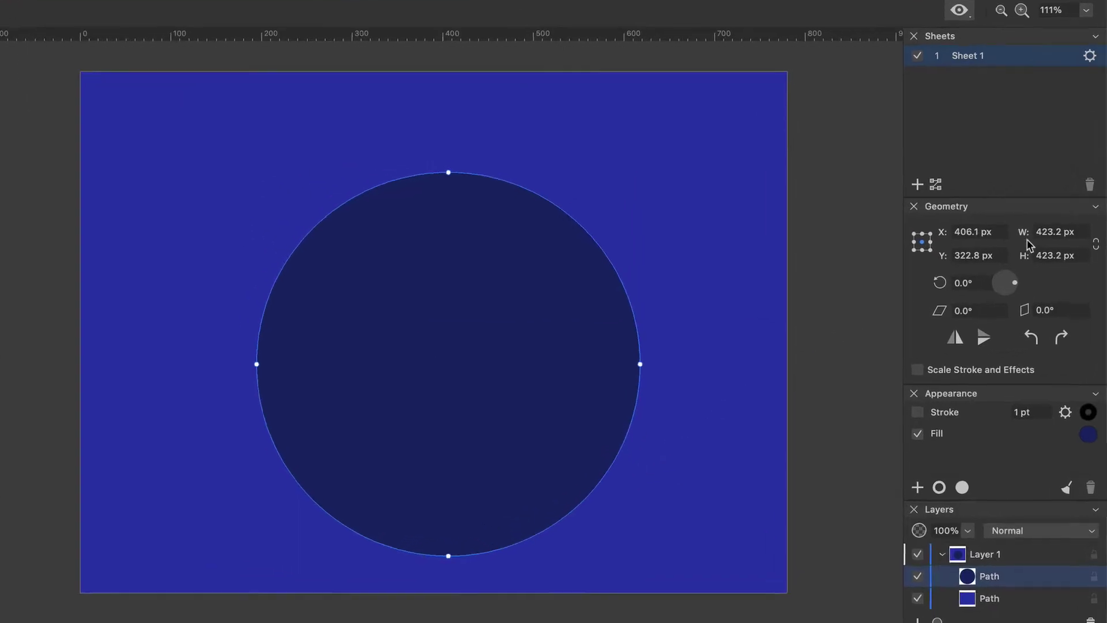
pyautogui.doubleClick(1050, 194)
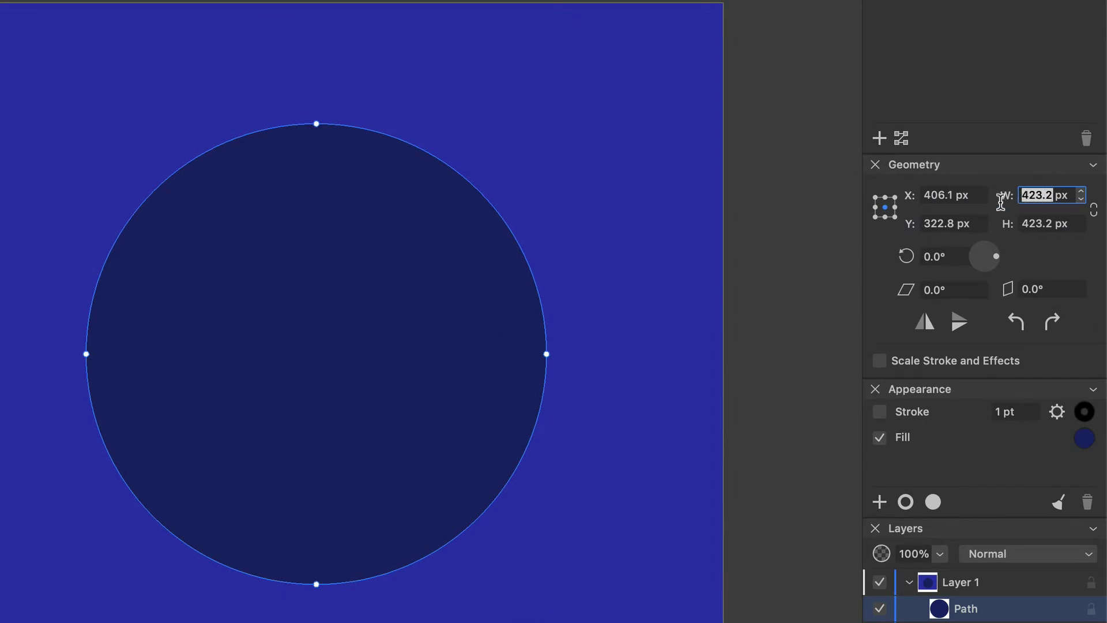
pyautogui.write('470')
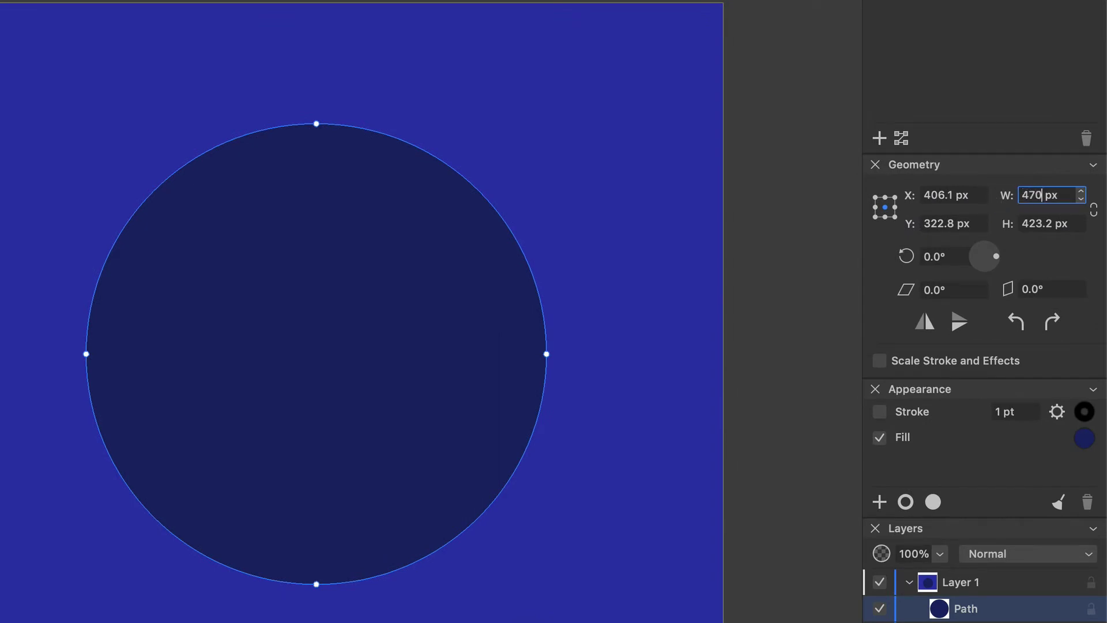
pyautogui.press('Tab')
pyautogui.write('4')
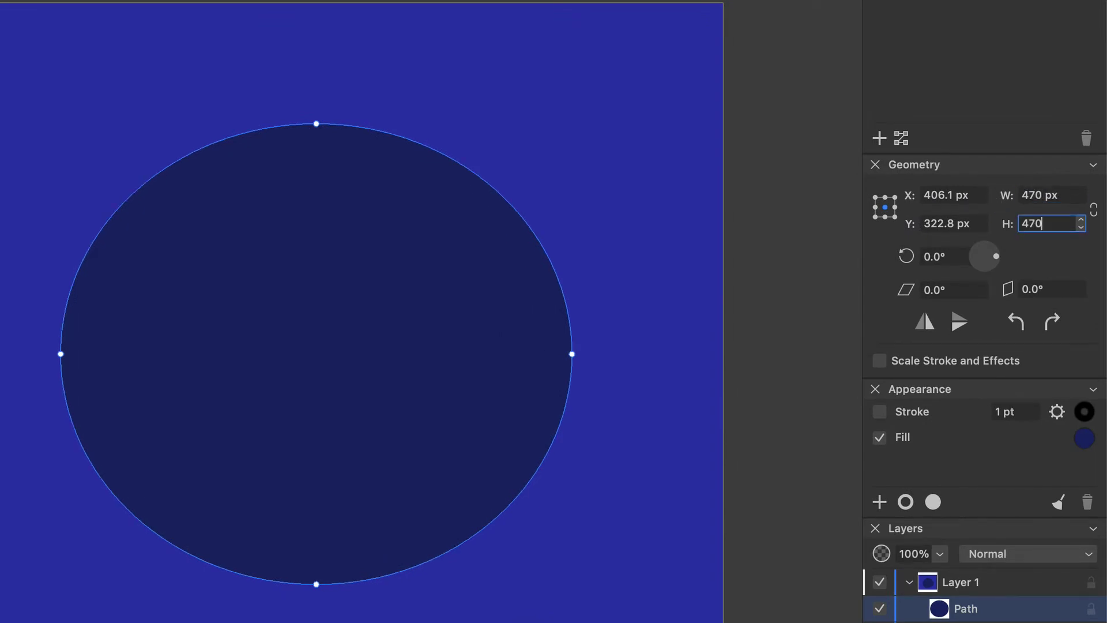
pyautogui.write('70')
pyautogui.press('Return')
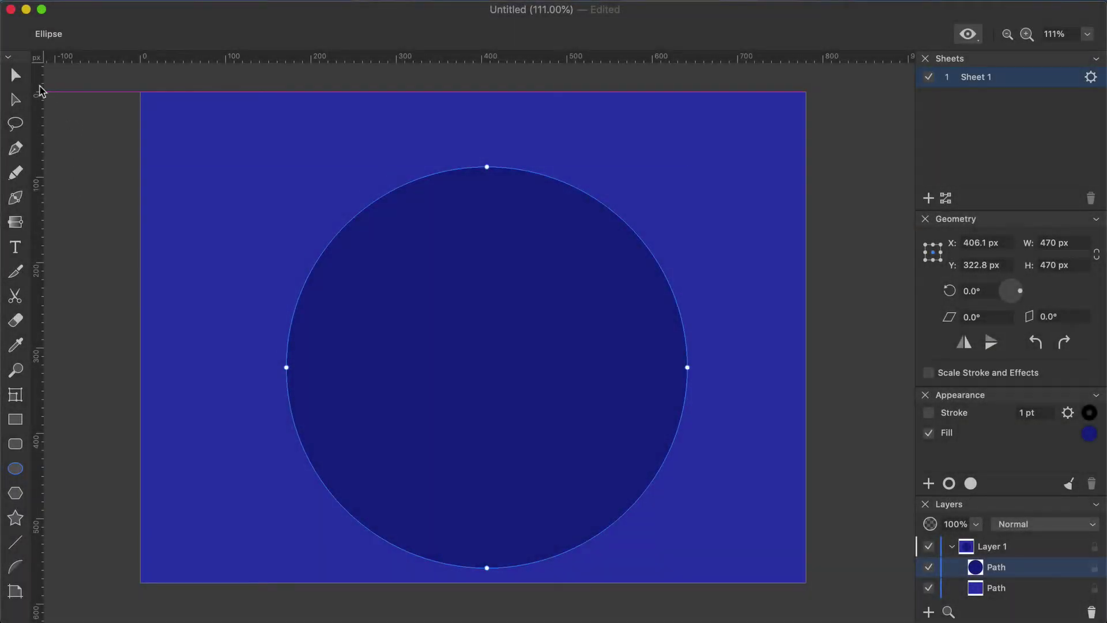
# Move the circle up to the sheet's vertical centre and subtract it from the lighter blue rectangle.
pyautogui.click(16, 75)
pyautogui.moveTo(398, 416); pyautogui.dragTo(395, 388)
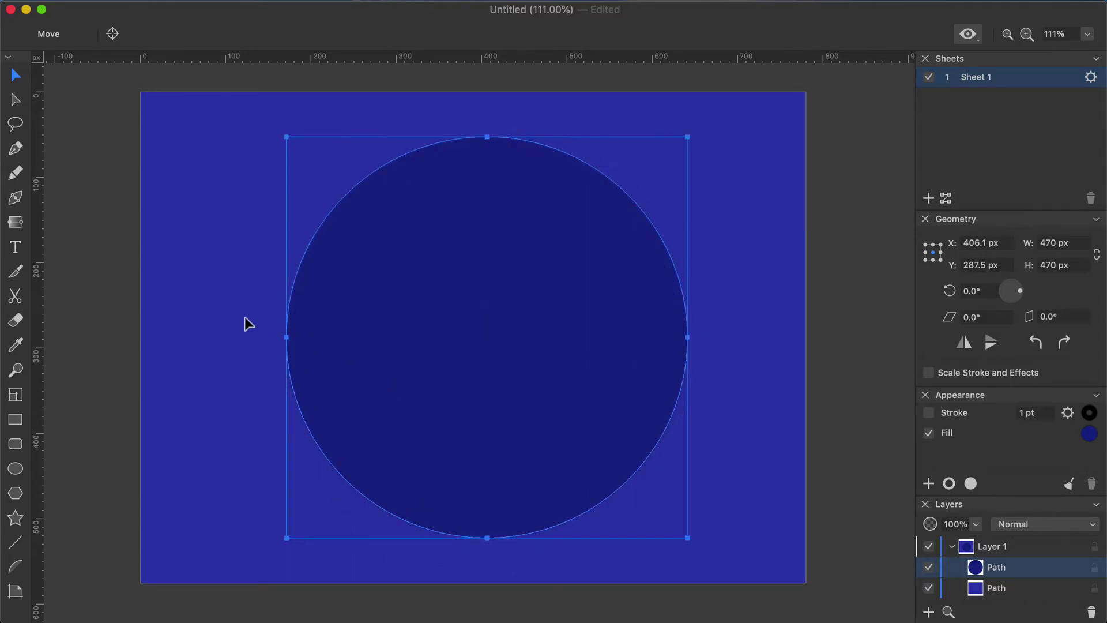
pyautogui.keyDown('shift'); pyautogui.click(227, 322); pyautogui.keyUp('shift')
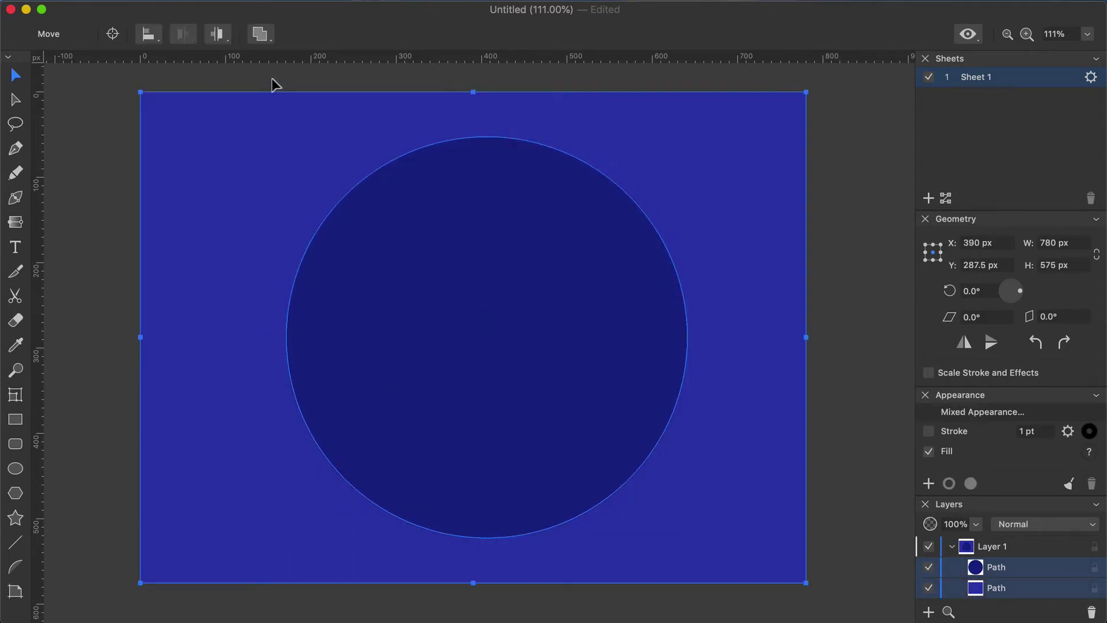
pyautogui.click(260, 34)
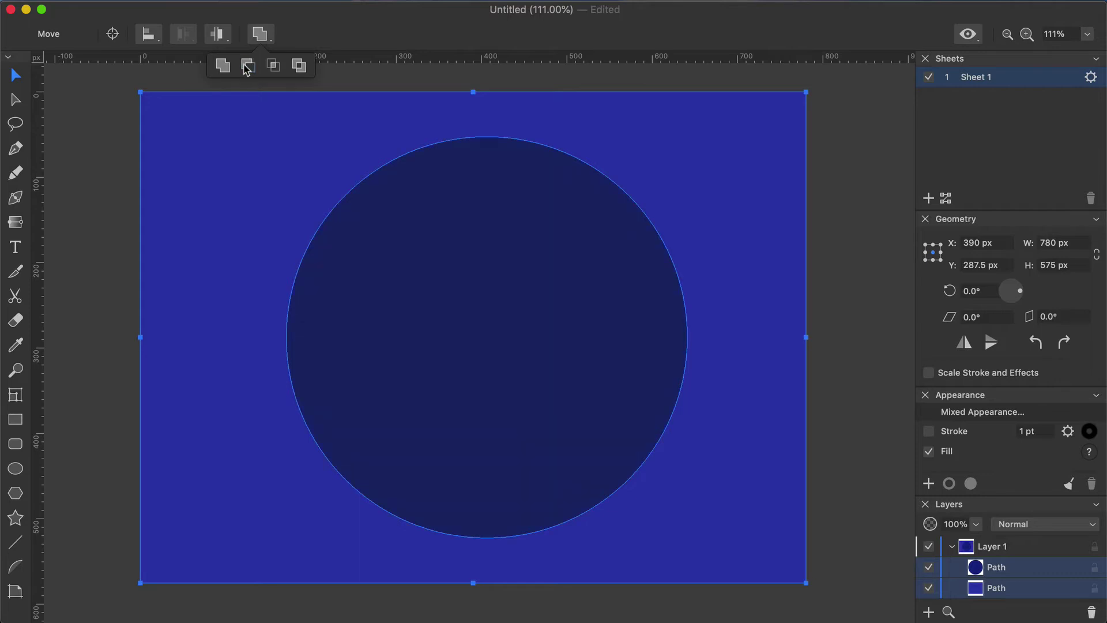
pyautogui.click(248, 66)
pyautogui.click(113, 267)
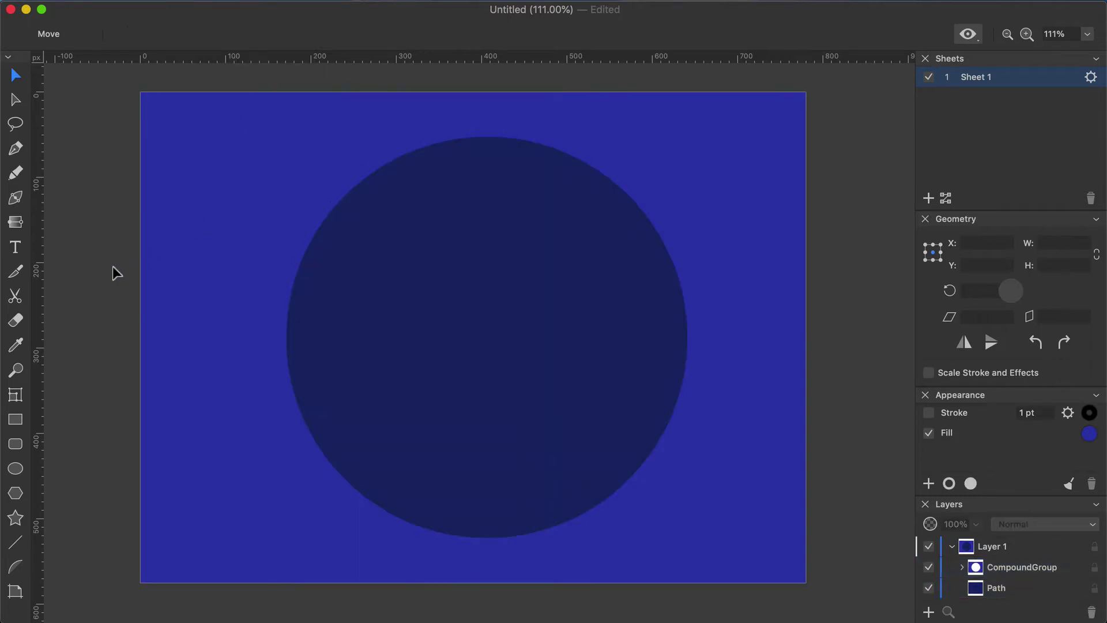
pyautogui.moveTo(154, 286)
pyautogui.mouseDown()
pyautogui.moveTo(152, 305)
pyautogui.moveTo(102, 327)
pyautogui.moveTo(157, 288)
pyautogui.mouseUp()
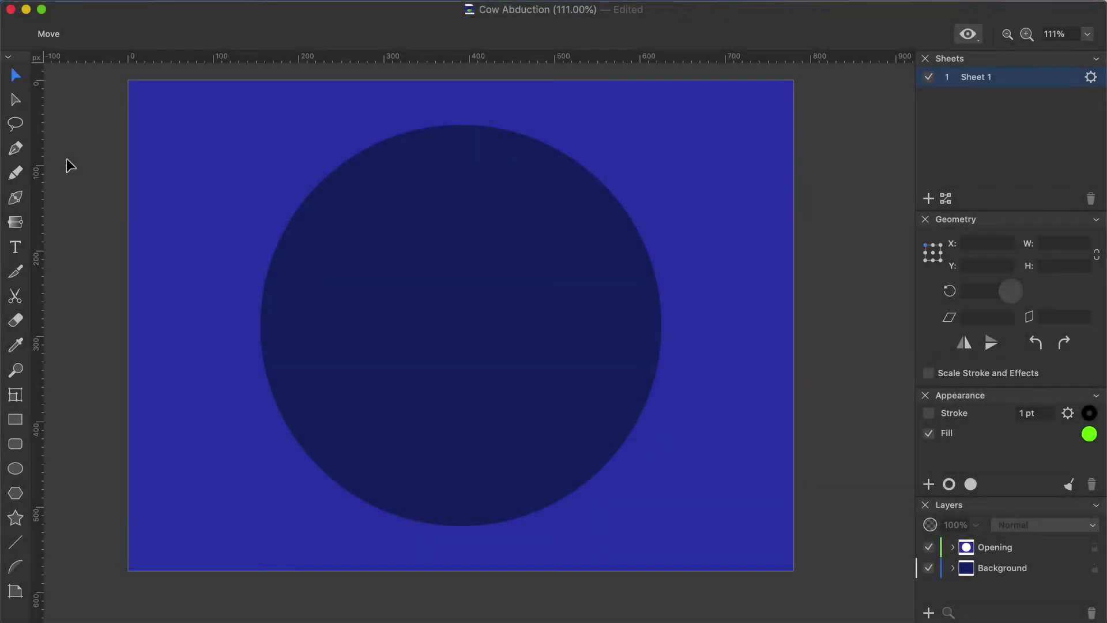
# Draw a closed five-point ground shape about 505 × 240 px with the Pen tool across the lower half of the circular opening.
pyautogui.click(15, 149)
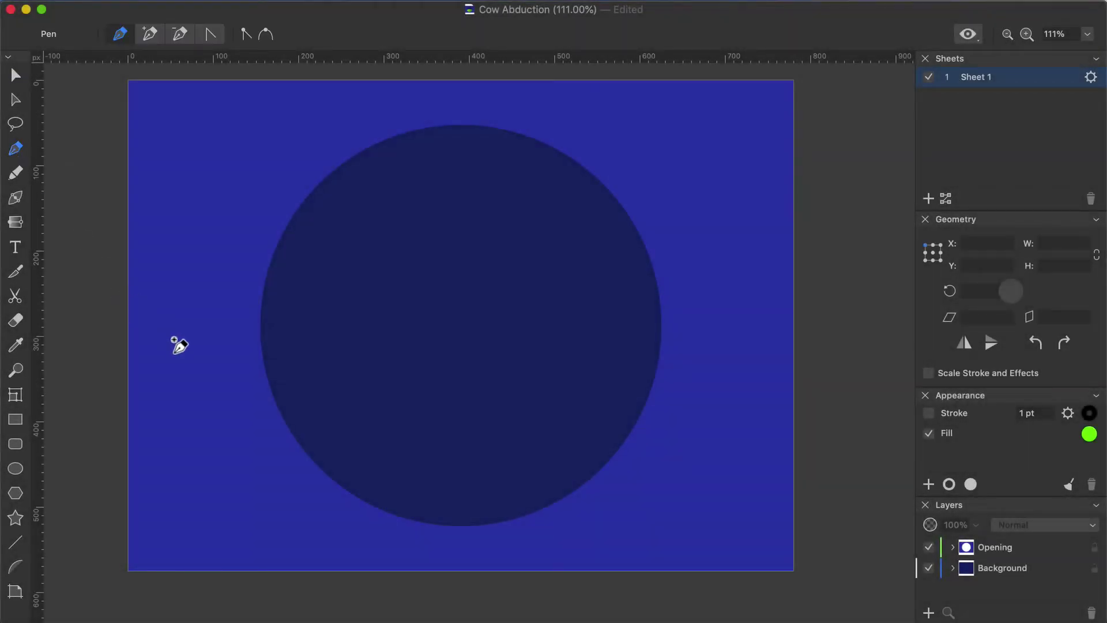
pyautogui.click(242, 371)
pyautogui.click(461, 325)
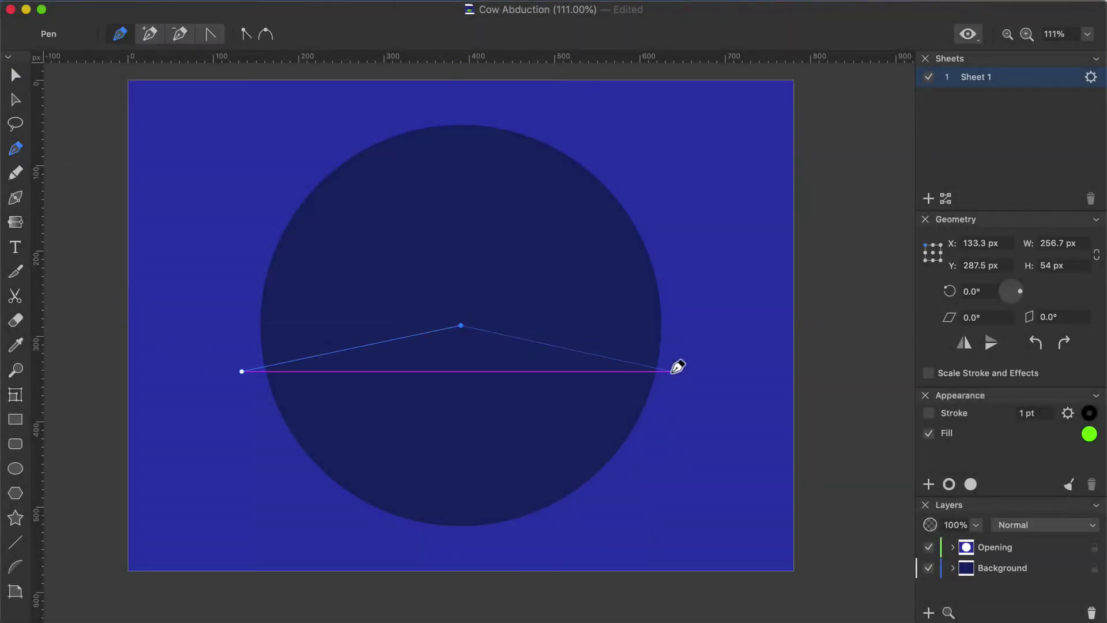
pyautogui.click(673, 371)
pyautogui.click(602, 530)
pyautogui.click(327, 529)
pyautogui.click(241, 371)
# Turn the ground shape's top middle point into a smooth point and extend both its handles horizontally to form a gentle hill.
pyautogui.click(16, 99)
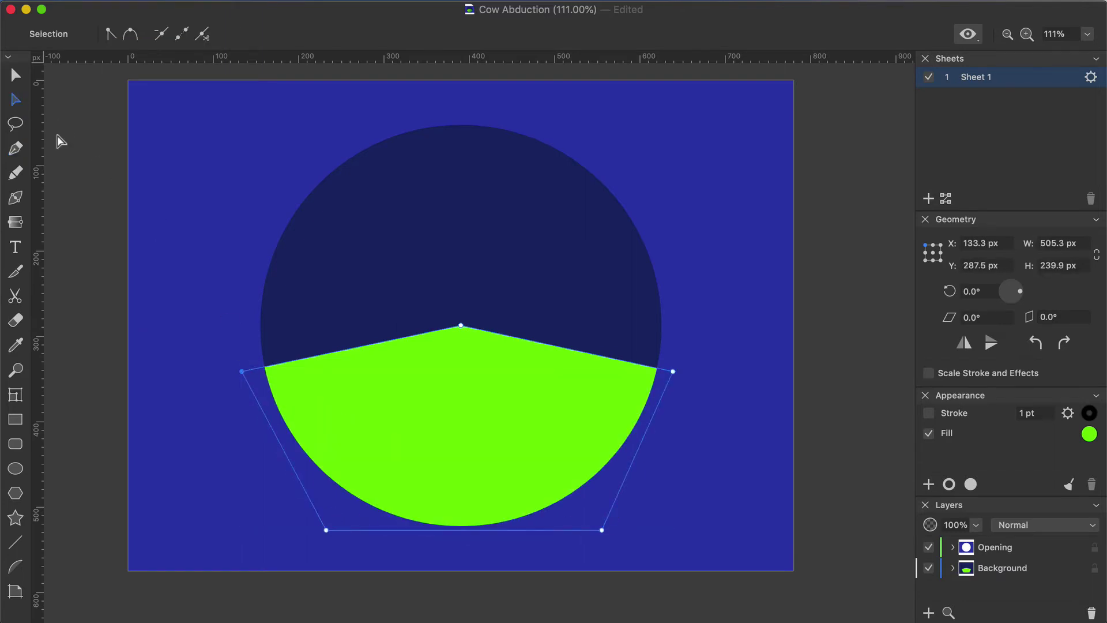
pyautogui.doubleClick(461, 326)
pyautogui.moveTo(507, 325); pyautogui.dragTo(633, 325)
pyautogui.moveTo(415, 326); pyautogui.dragTo(284, 325)
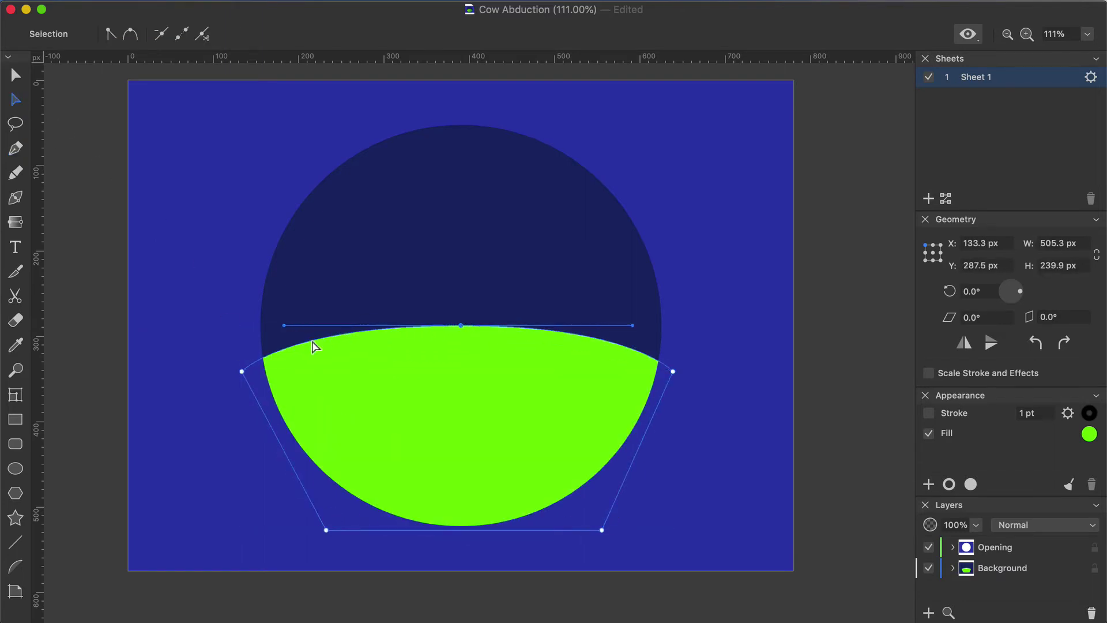
# Change the ground shape's fill to a linear gradient and set its first colour stop to 86E000.
pyautogui.click(1090, 435)
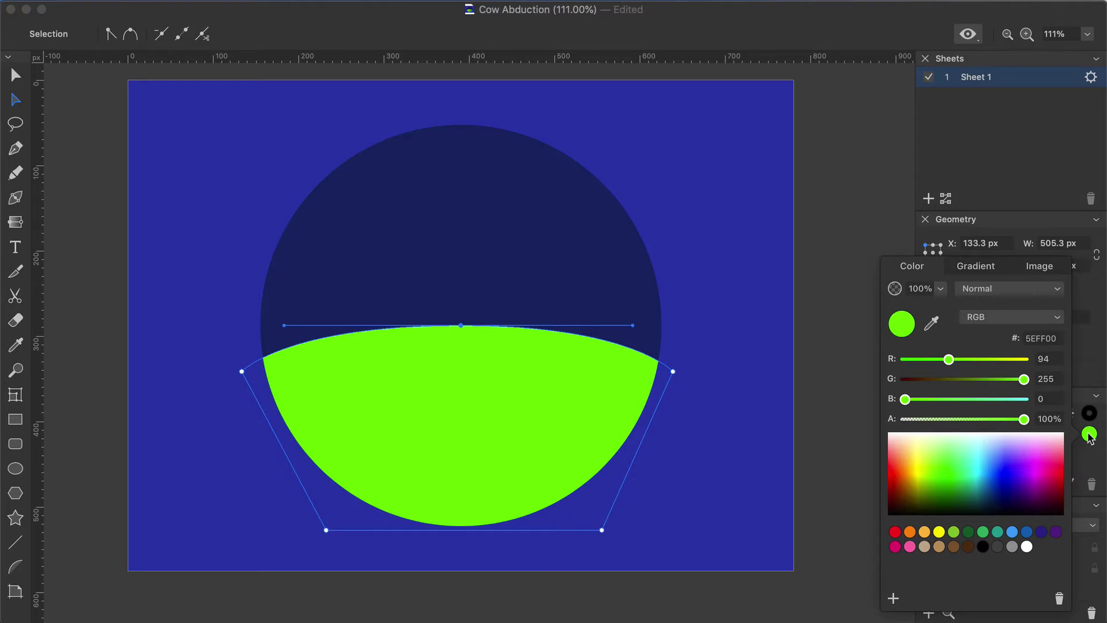
pyautogui.click(983, 269)
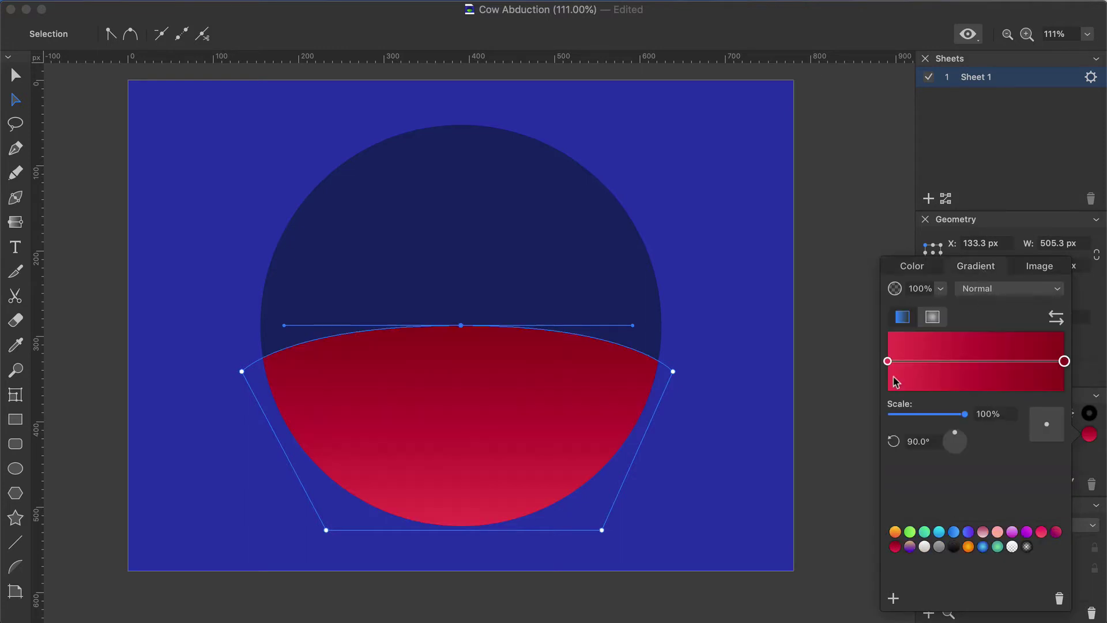
pyautogui.click(889, 362)
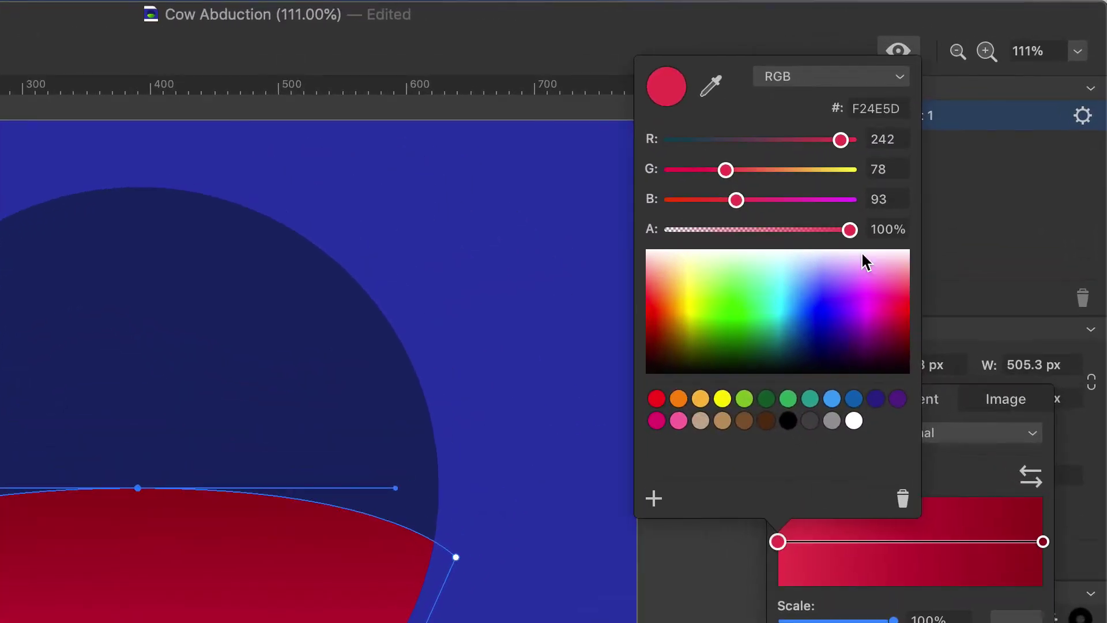
pyautogui.click(873, 109)
pyautogui.write('86')
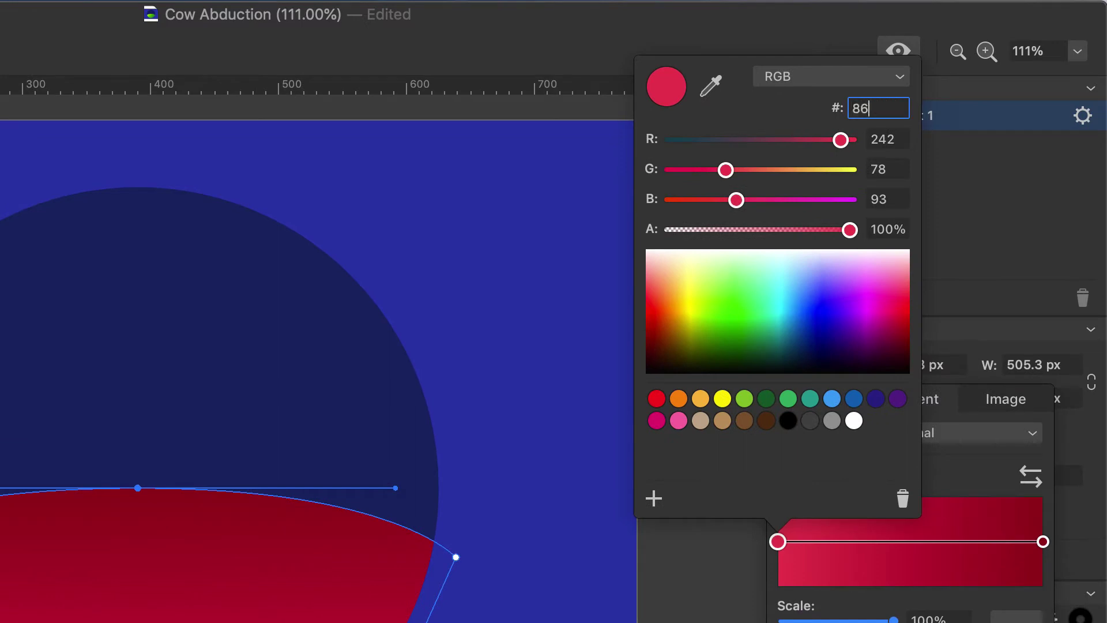
pyautogui.write('E000')
pyautogui.press('Return')
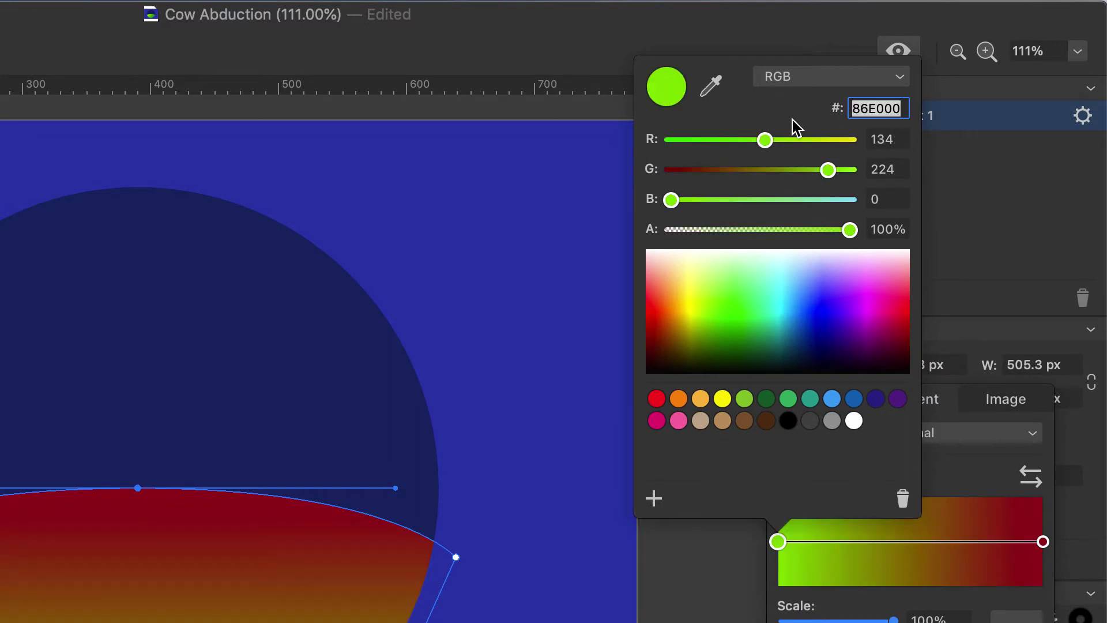
# Set the end colour stop of the ground's gradient to 008039.
pyautogui.click(1043, 543)
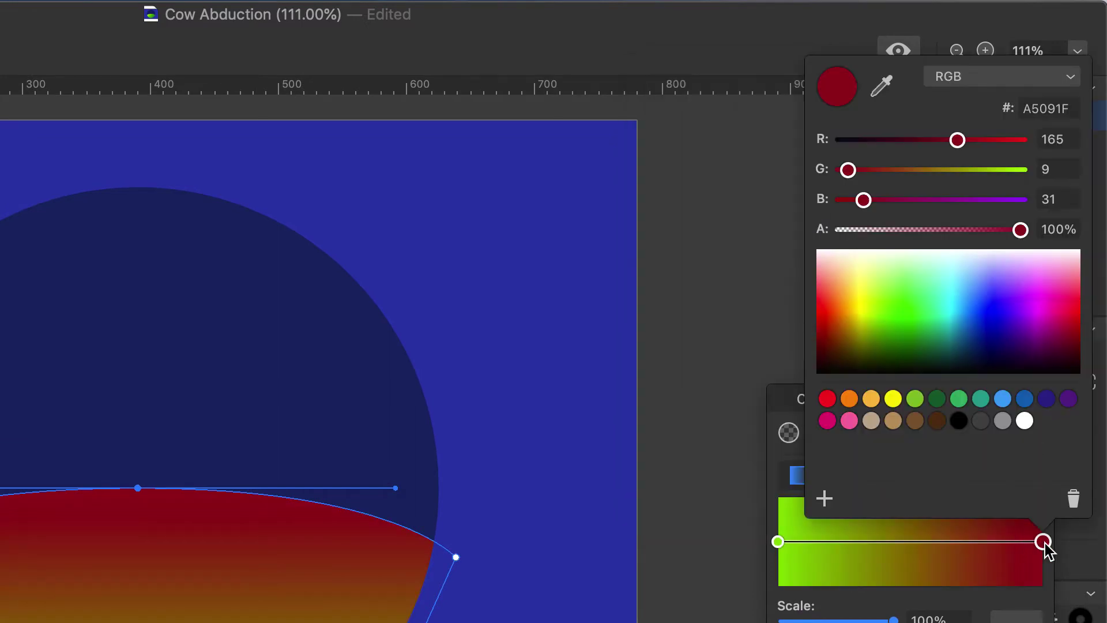
pyautogui.click(1054, 108)
pyautogui.write('00')
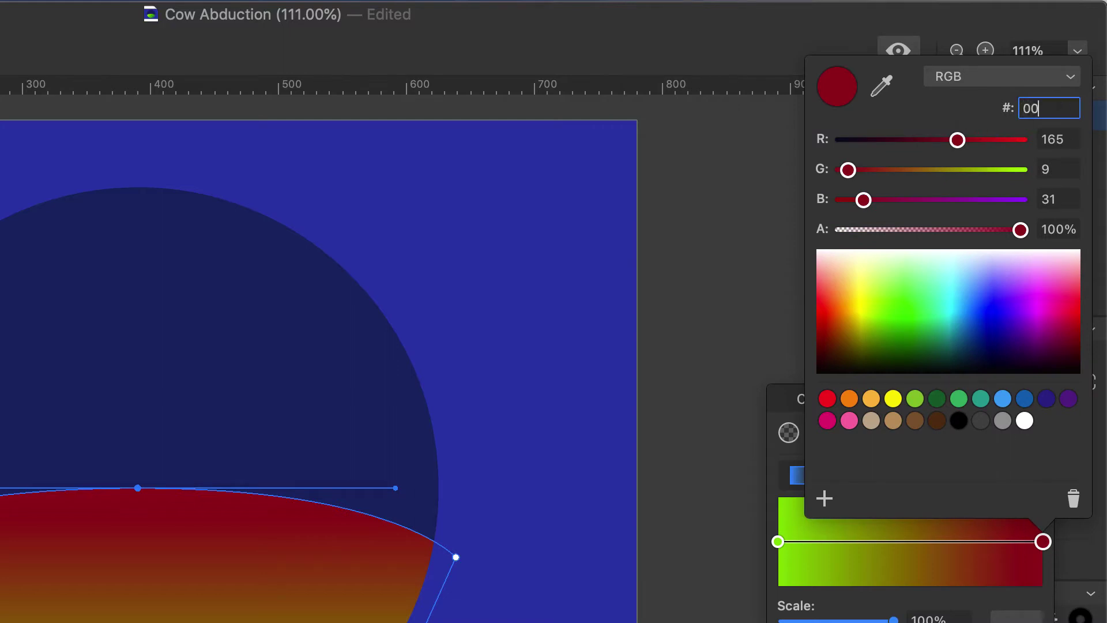
pyautogui.write('8039')
pyautogui.press('Return')
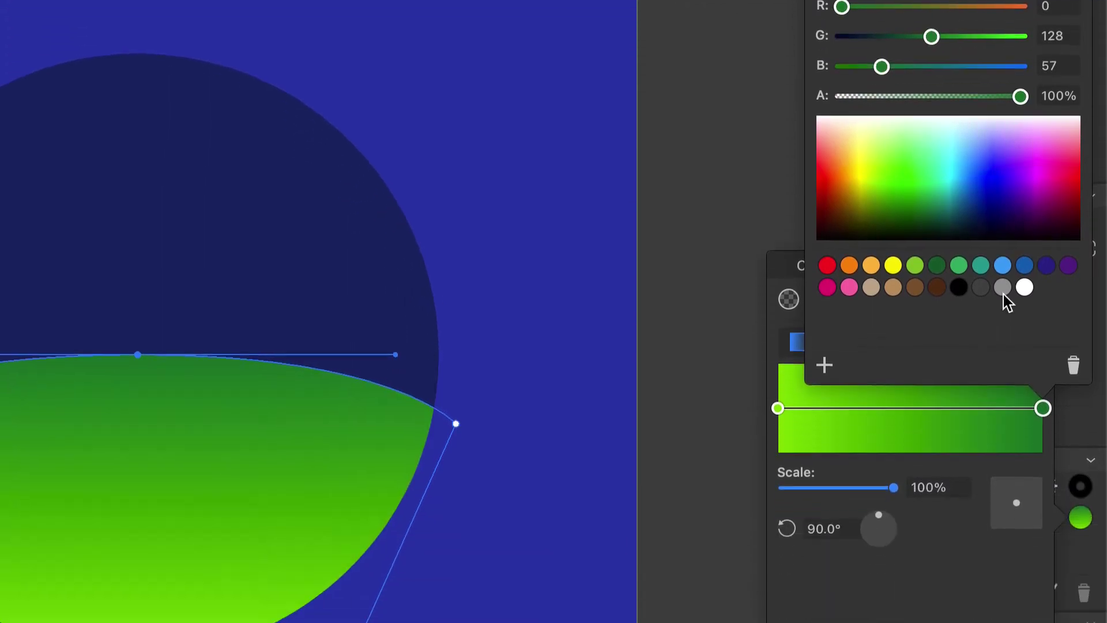
pyautogui.click(979, 597)
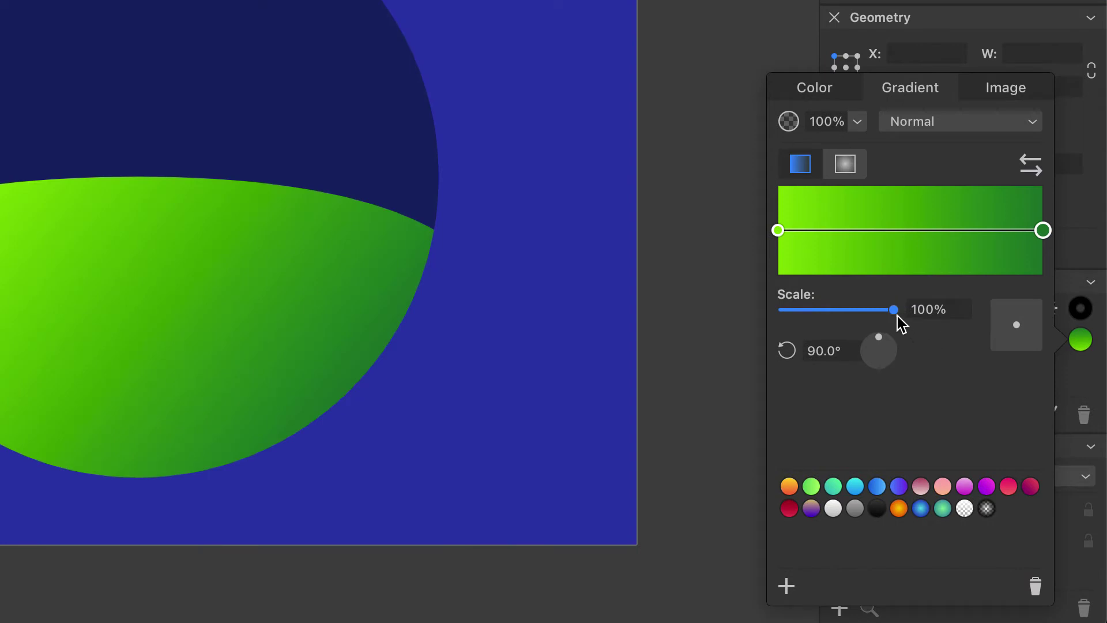
# Set the ground gradient's angle to 300° and its blend mode to Normal.
pyautogui.click(842, 351)
pyautogui.write('3')
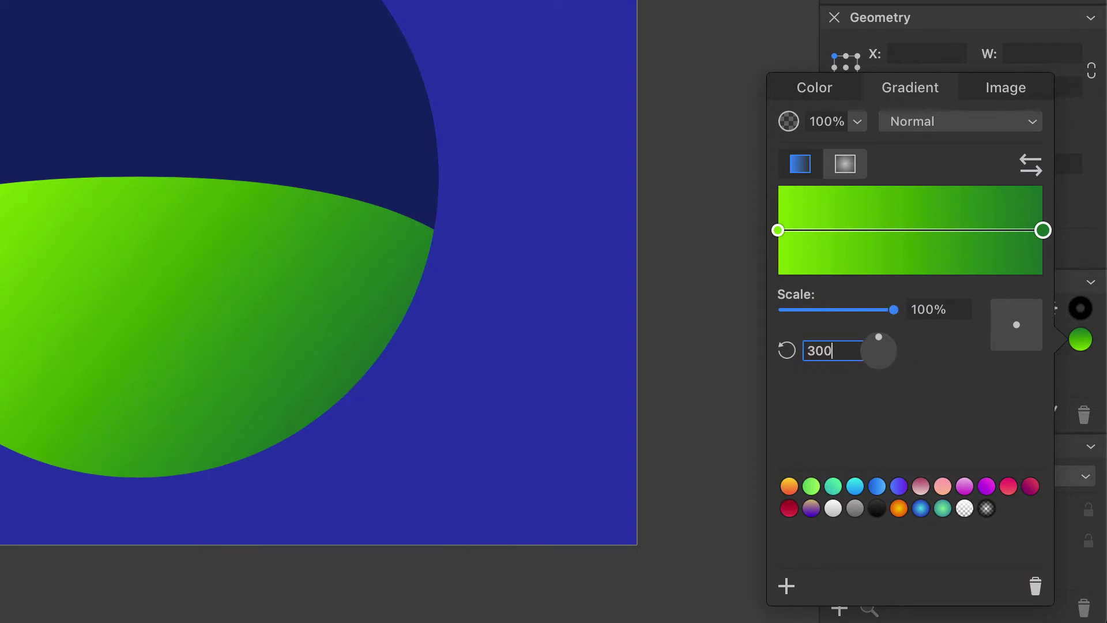
pyautogui.write('00')
pyautogui.press('Return')
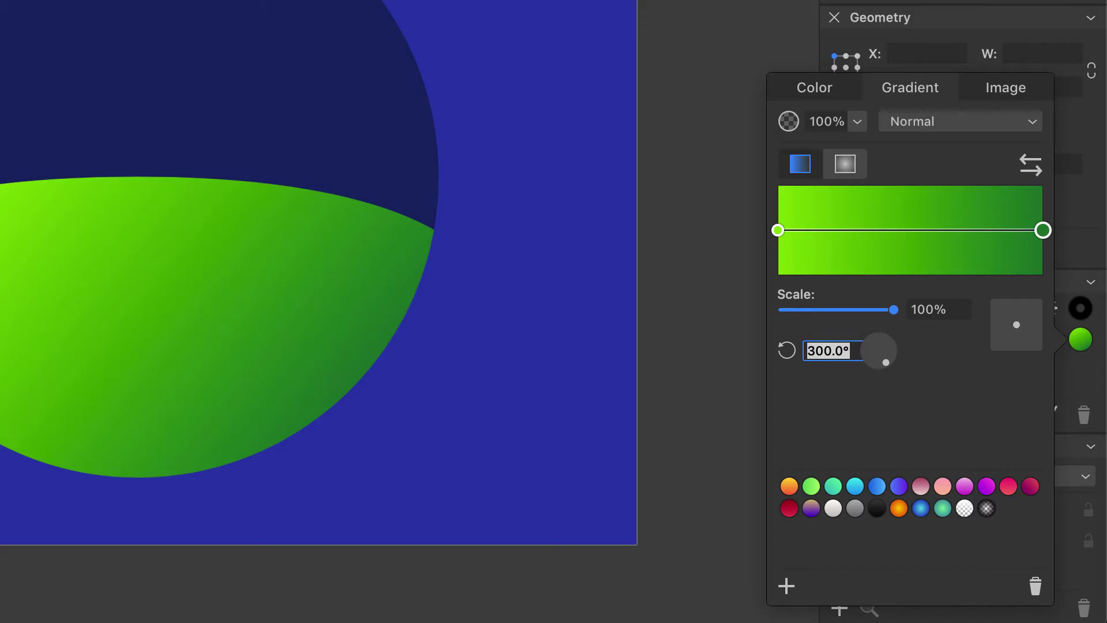
pyautogui.click(859, 122)
pyautogui.click(946, 123)
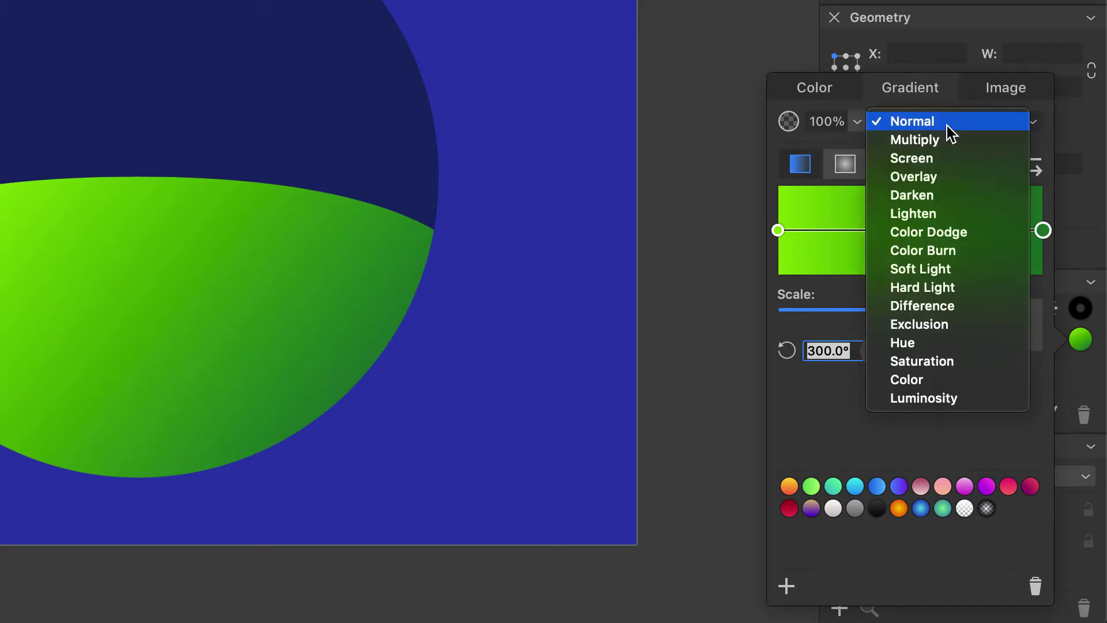
pyautogui.click(947, 123)
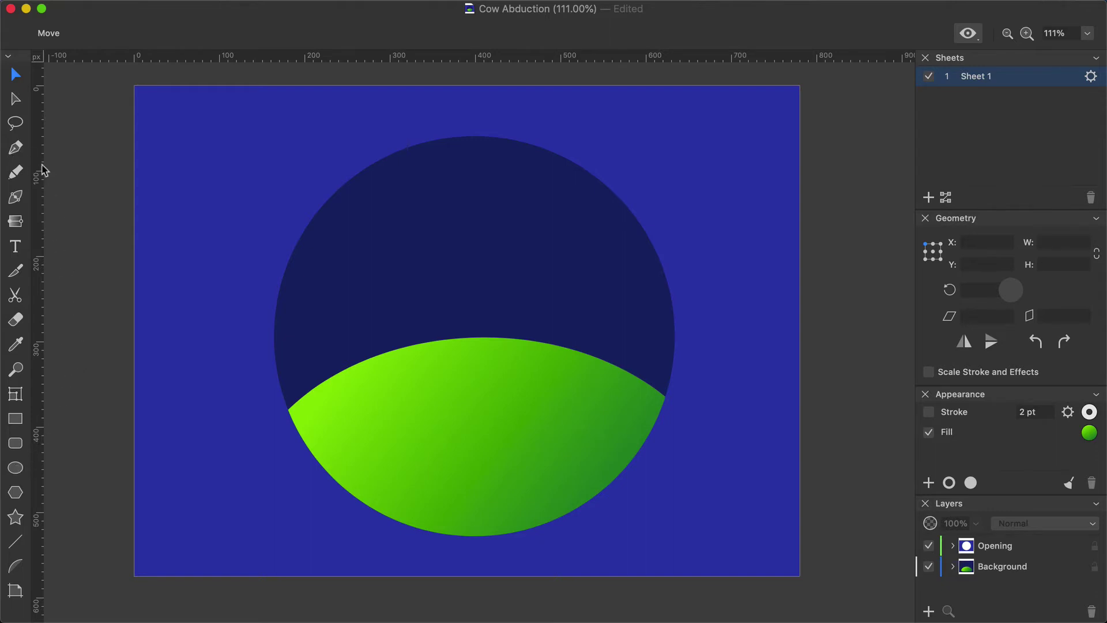
# Draw a saucer ellipse about 152.5 × 63.4 px in the night sky above the hill and fill it with 4332AB.
pyautogui.click(16, 472)
pyautogui.moveTo(418, 247); pyautogui.dragTo(548, 300)
pyautogui.moveTo(548, 300); pyautogui.dragTo(549, 301)
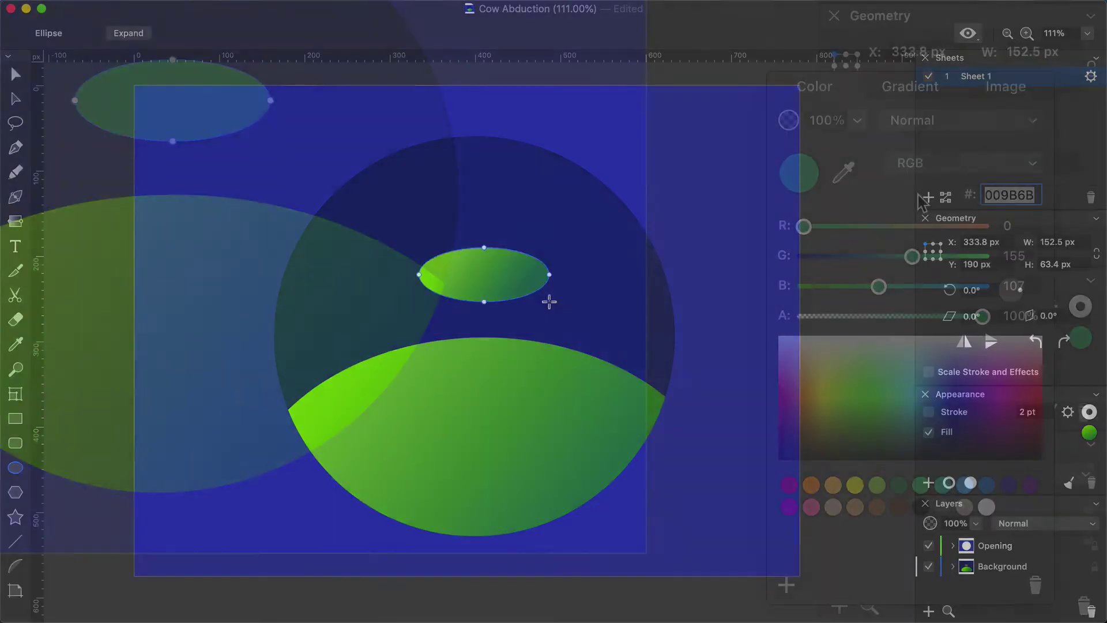
pyautogui.write('4332AB')
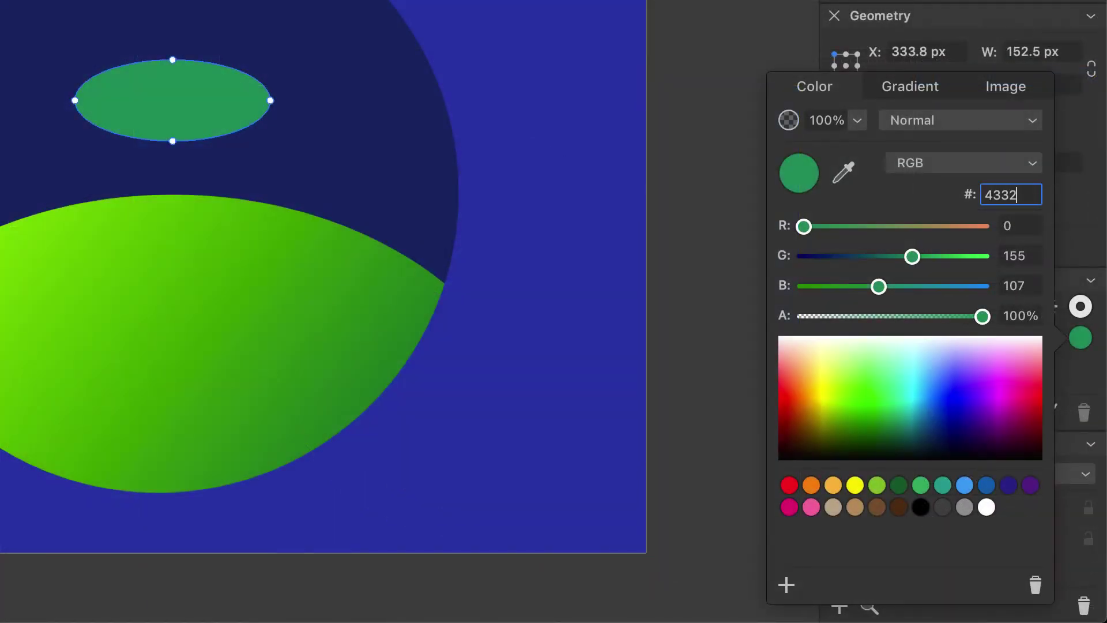
pyautogui.press('Return')
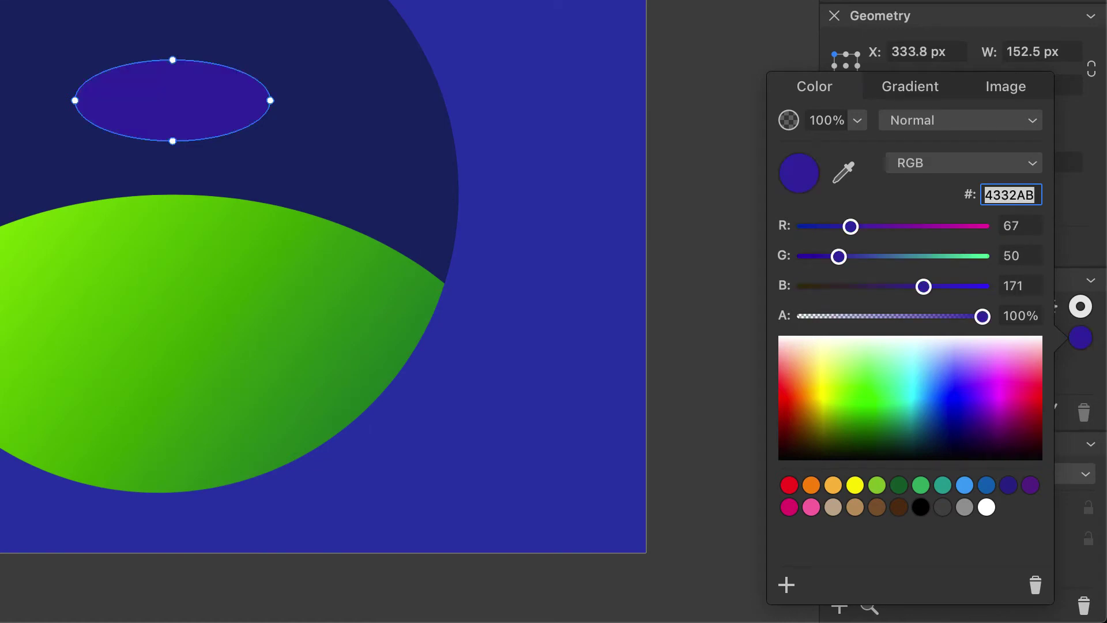
pyautogui.click(724, 188)
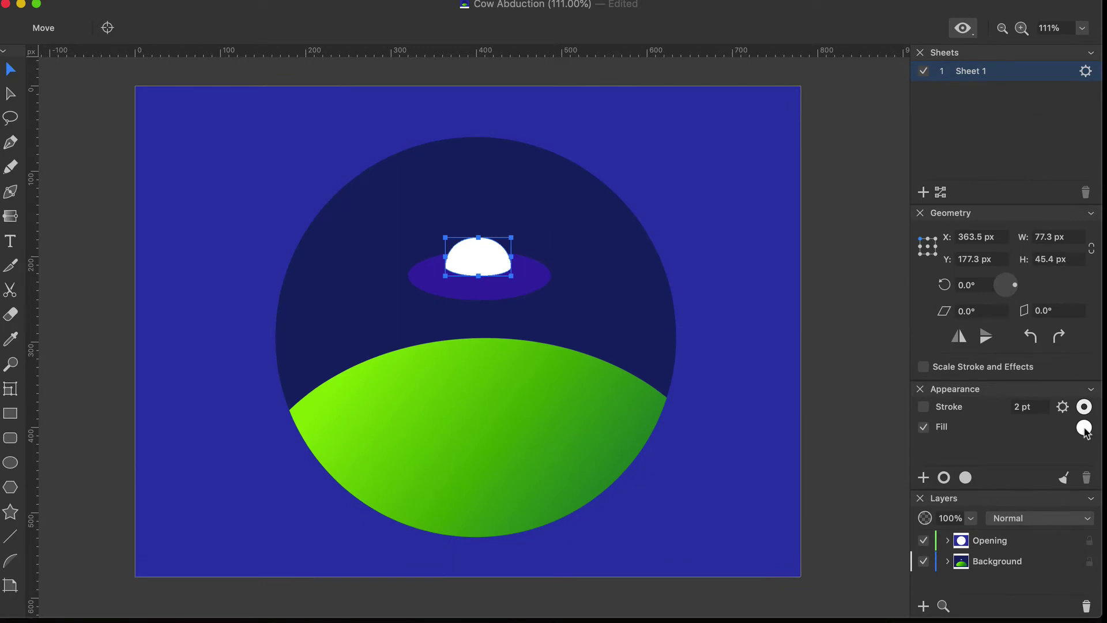
# Fill the white dome on top of the saucer with colour 93F1FF.
pyautogui.click(1084, 427)
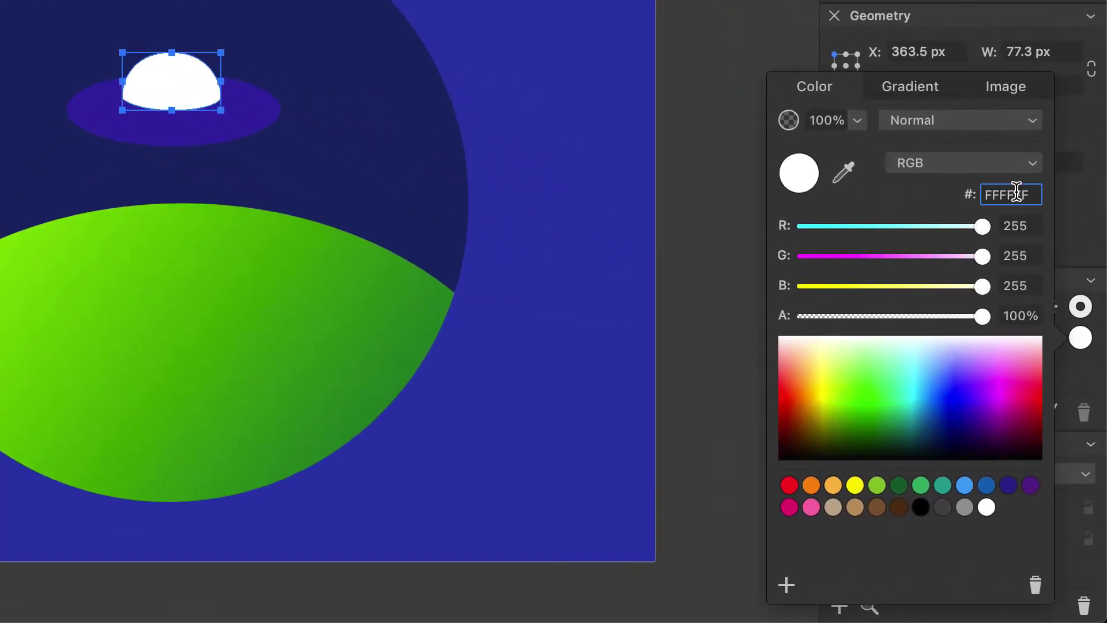
pyautogui.click(1041, 332)
pyautogui.write('93F1FF')
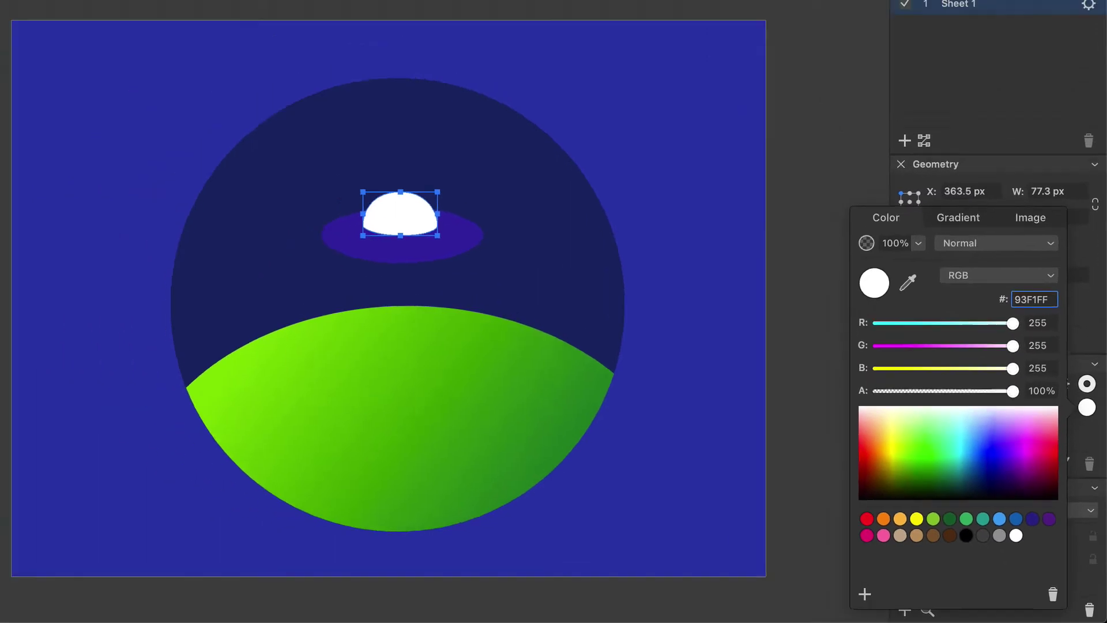
pyautogui.press('Return')
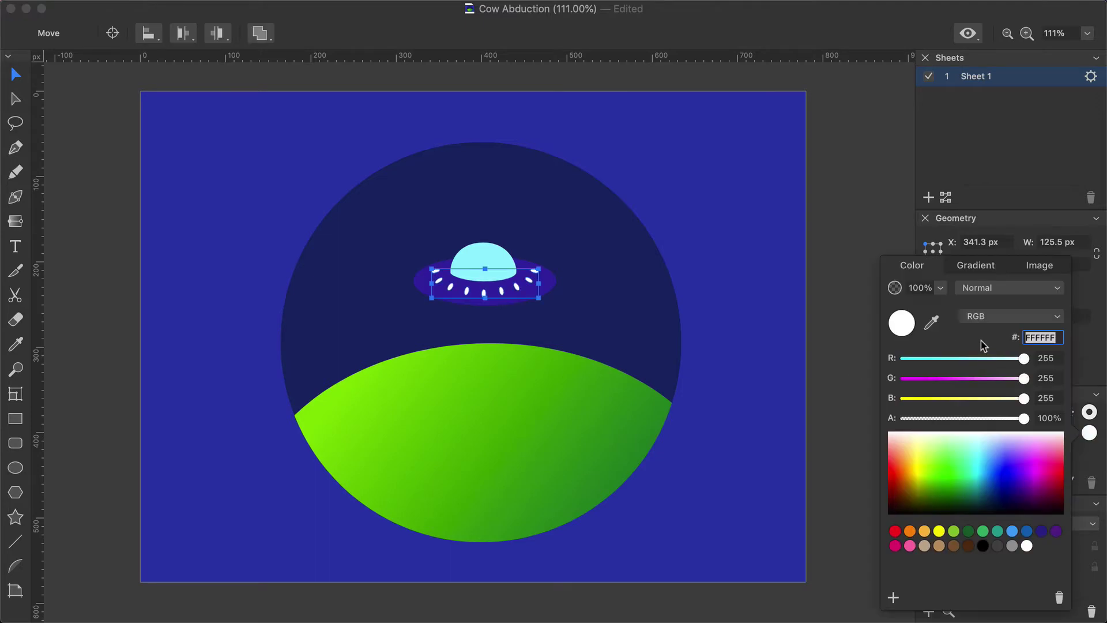
# Fill the row of small white lights around the saucer's rim with colour D4EA37.
pyautogui.write('D4EA37')
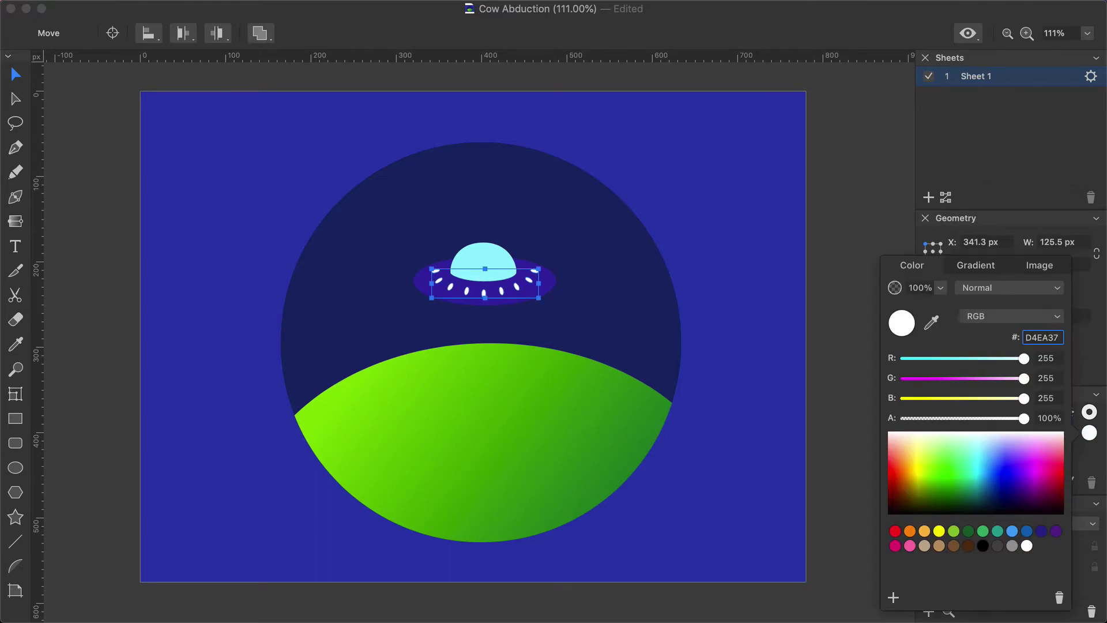
pyautogui.press('Return')
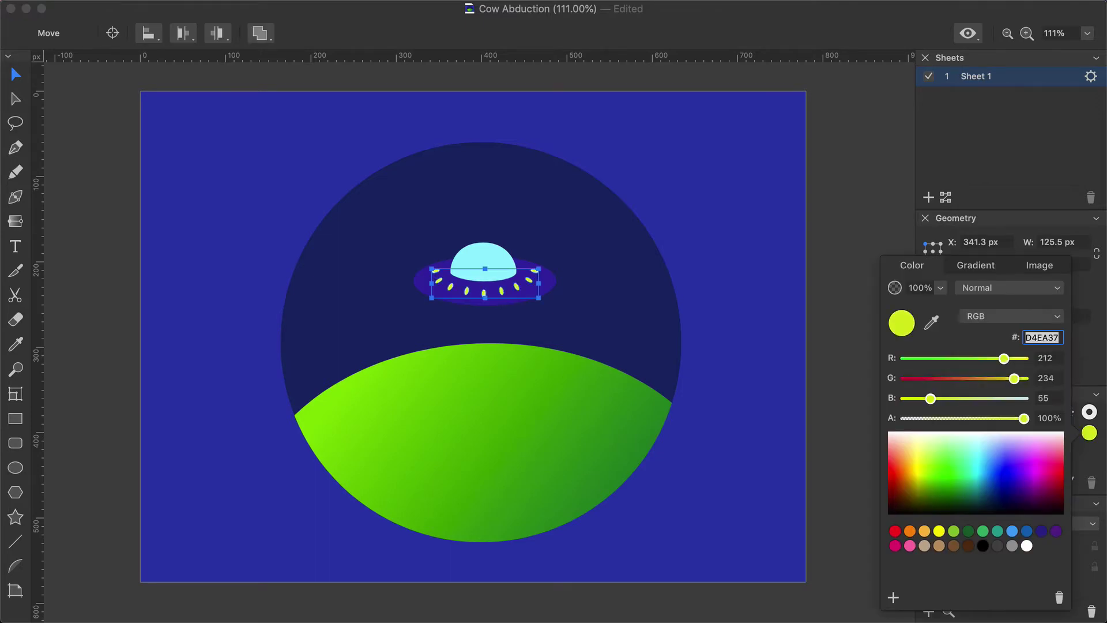
pyautogui.click(862, 392)
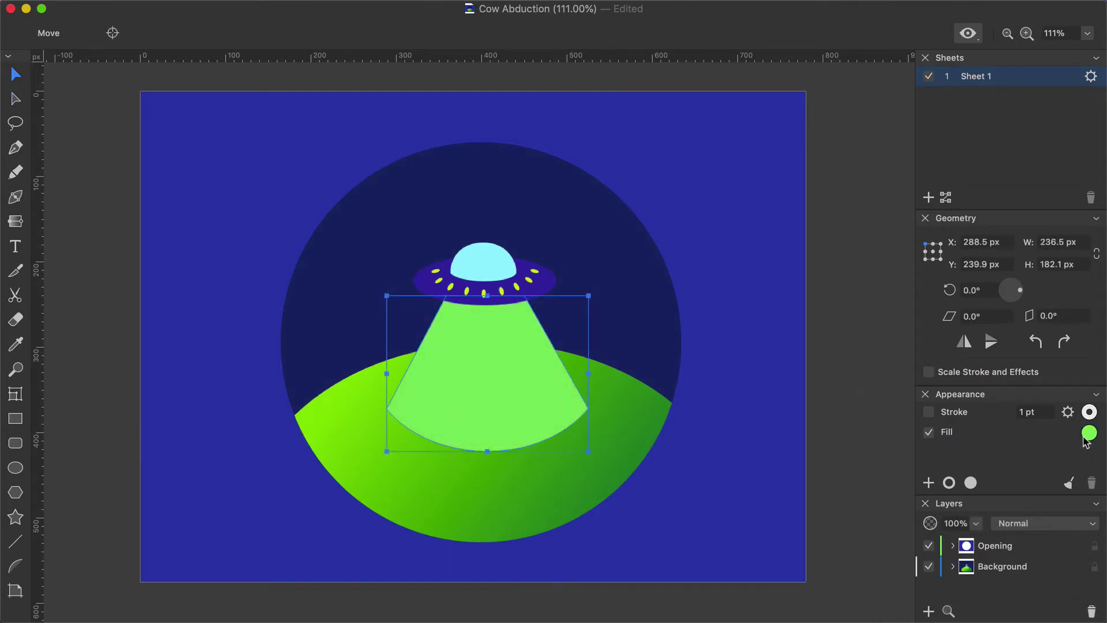
# Change the light beam's fill to a linear gradient and set its first colour stop to FC9322.
pyautogui.click(1089, 434)
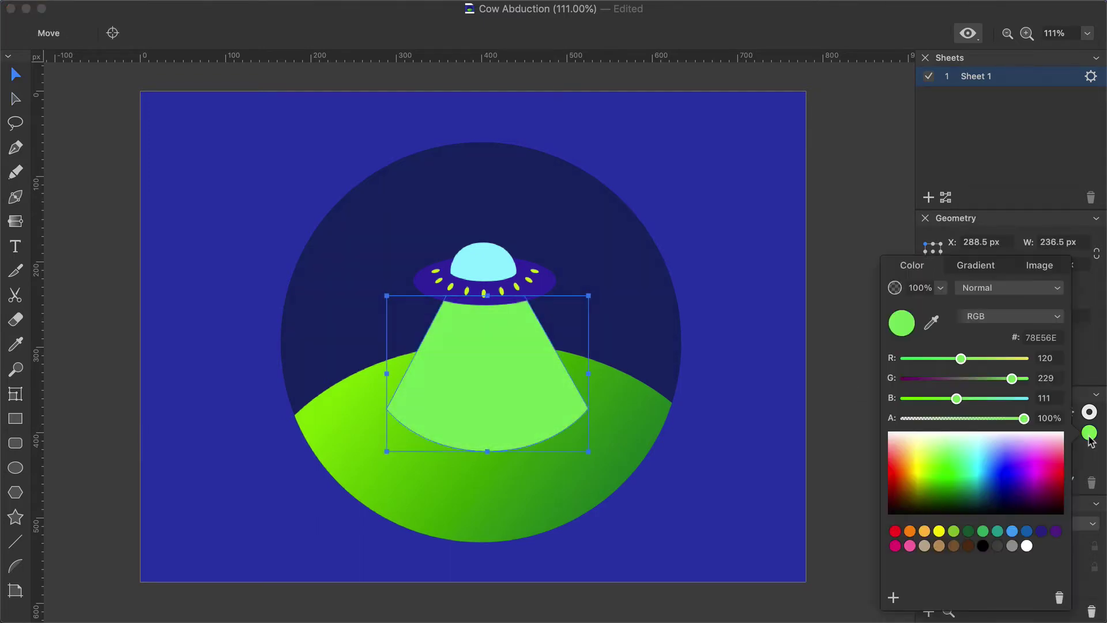
pyautogui.click(977, 267)
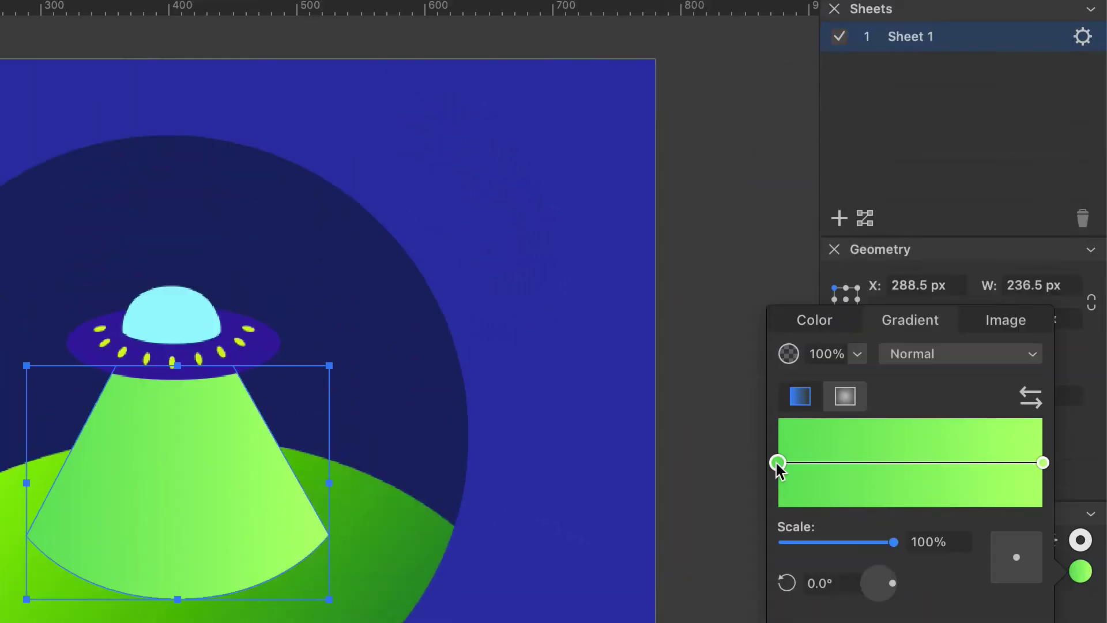
pyautogui.click(778, 229)
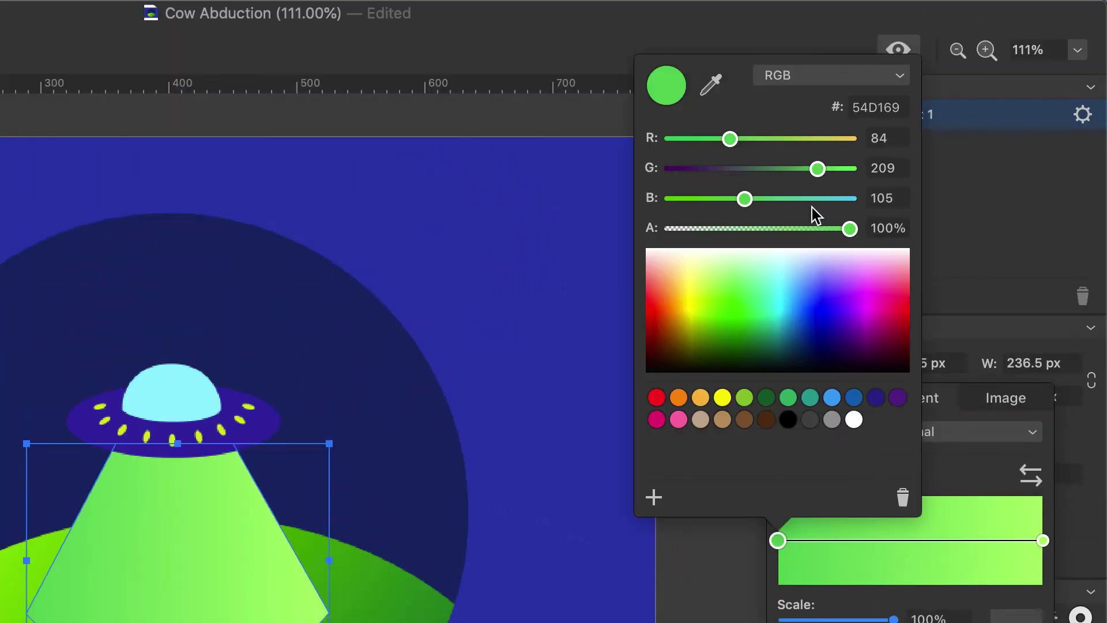
pyautogui.click(878, 106)
pyautogui.write('FC9322')
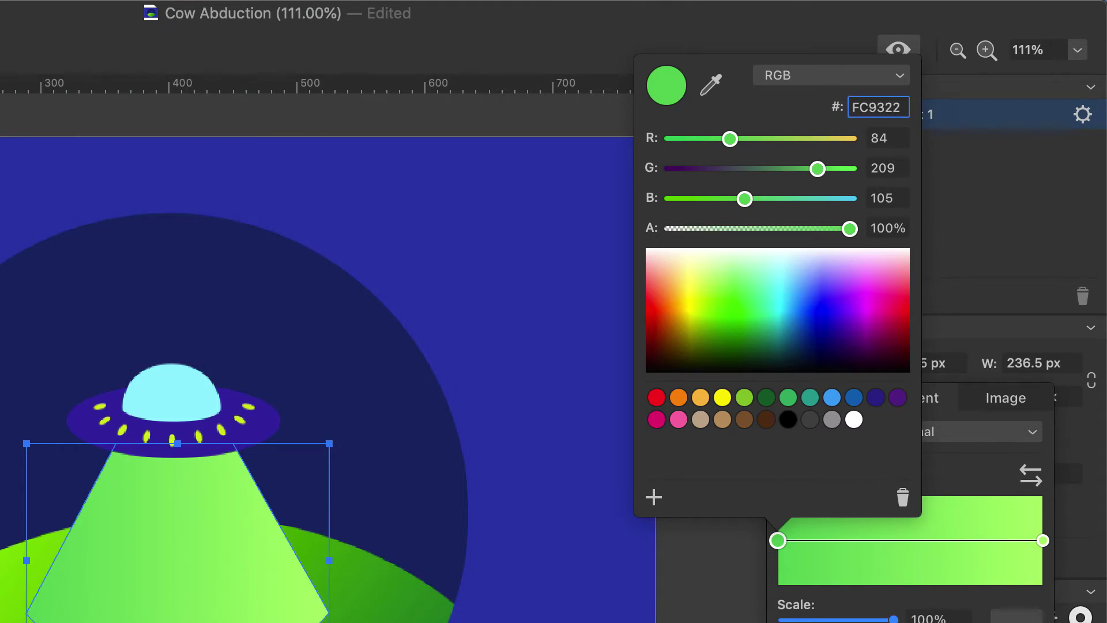
pyautogui.press('Return')
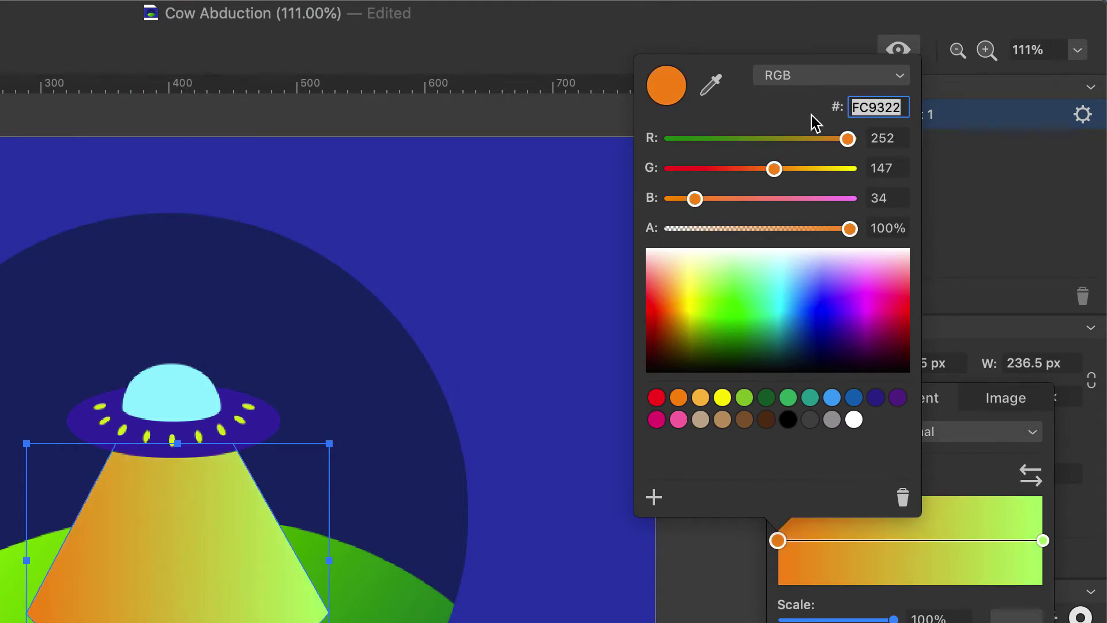
# Set the end colour stop of the light beam's gradient to DD0047.
pyautogui.click(1043, 541)
pyautogui.click(1044, 107)
pyautogui.write('DD')
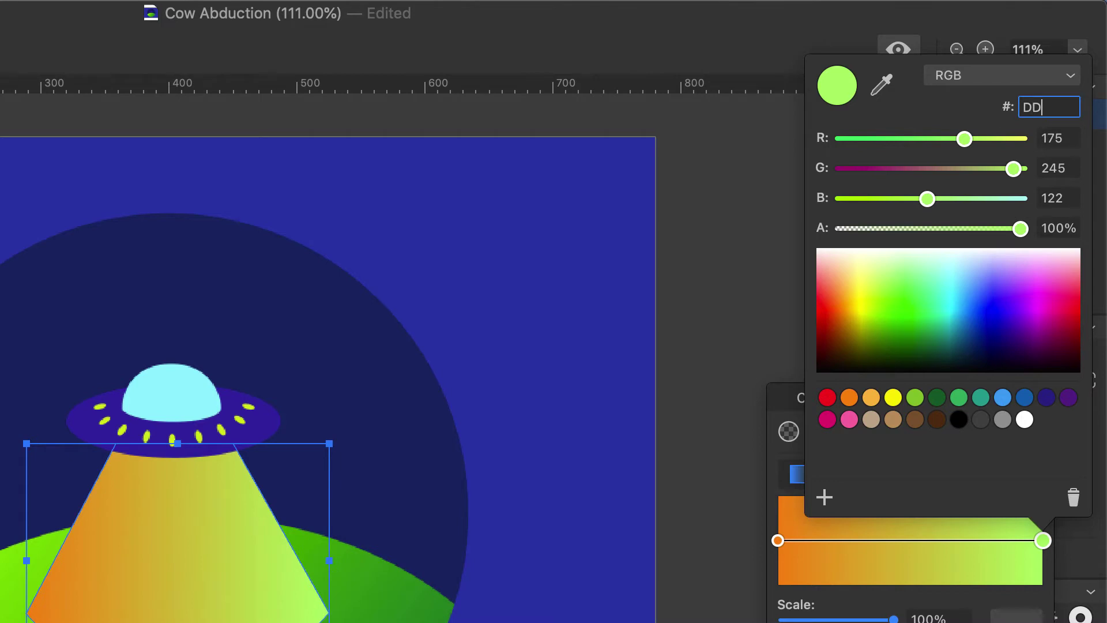
pyautogui.write('0047')
pyautogui.press('Return')
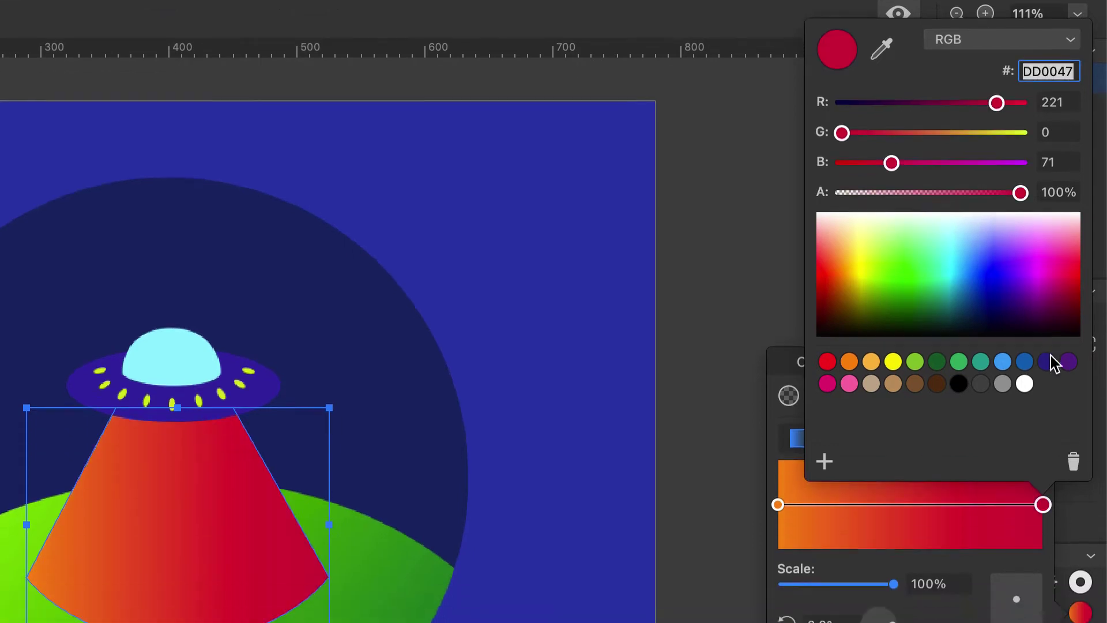
pyautogui.press('Escape')
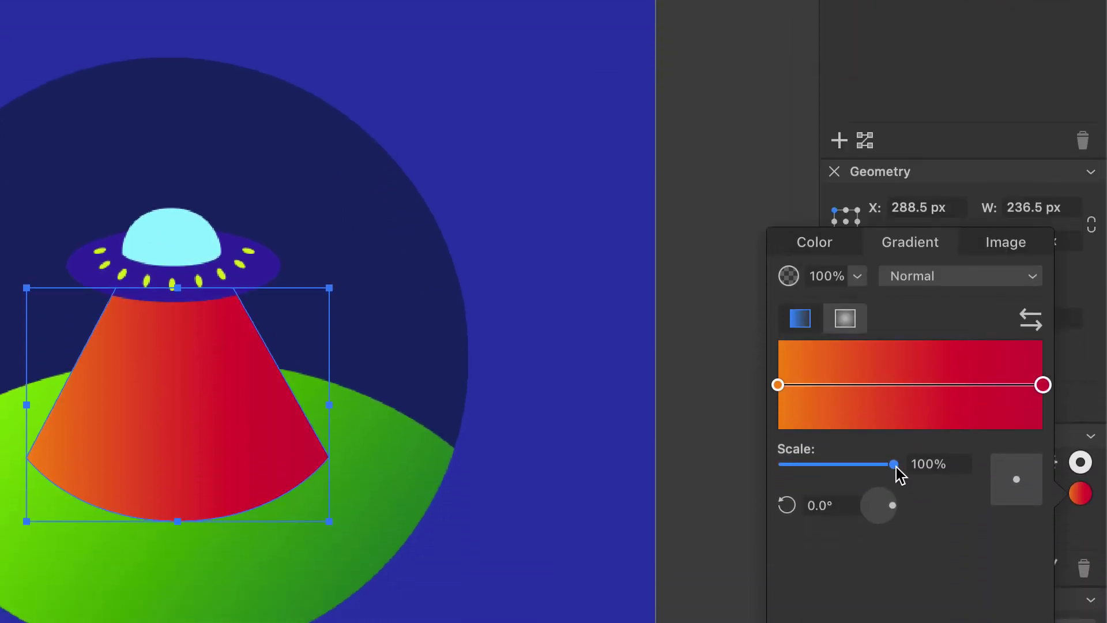
# Set the light beam gradient's angle to 7° and its blend mode to Normal.
pyautogui.click(817, 506)
pyautogui.write('7')
pyautogui.press('Return')
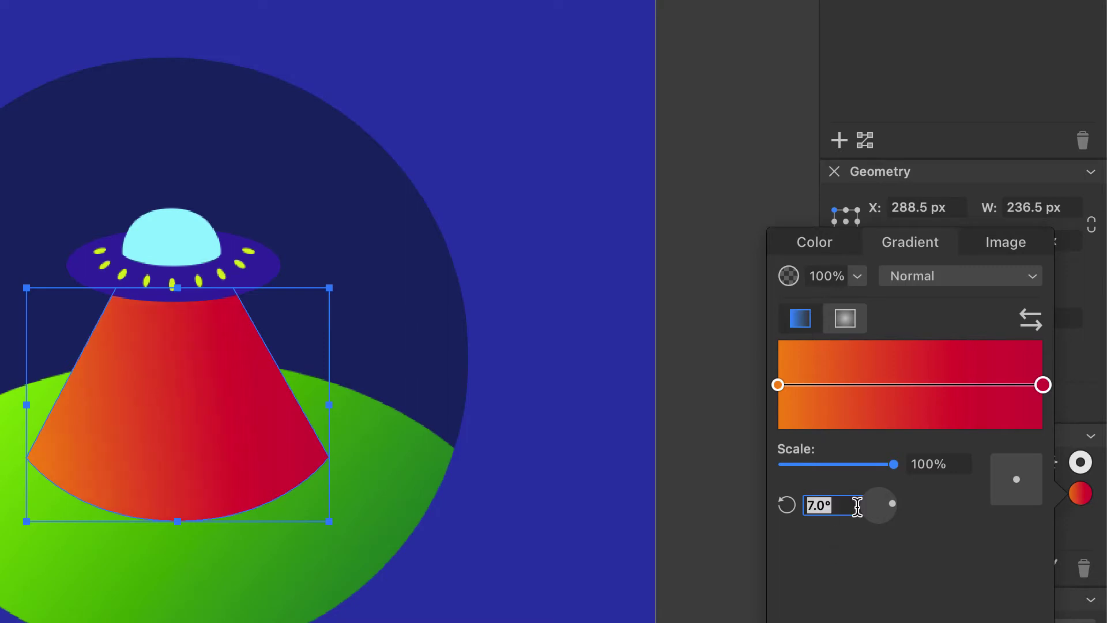
pyautogui.click(861, 280)
pyautogui.click(861, 279)
pyautogui.click(913, 279)
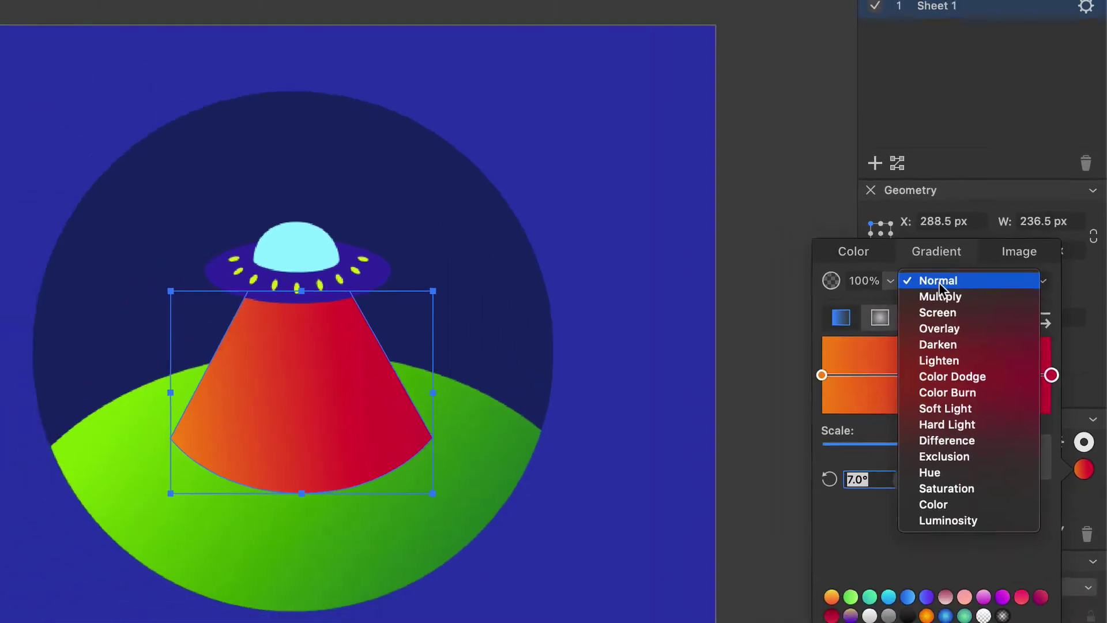
pyautogui.click(917, 276)
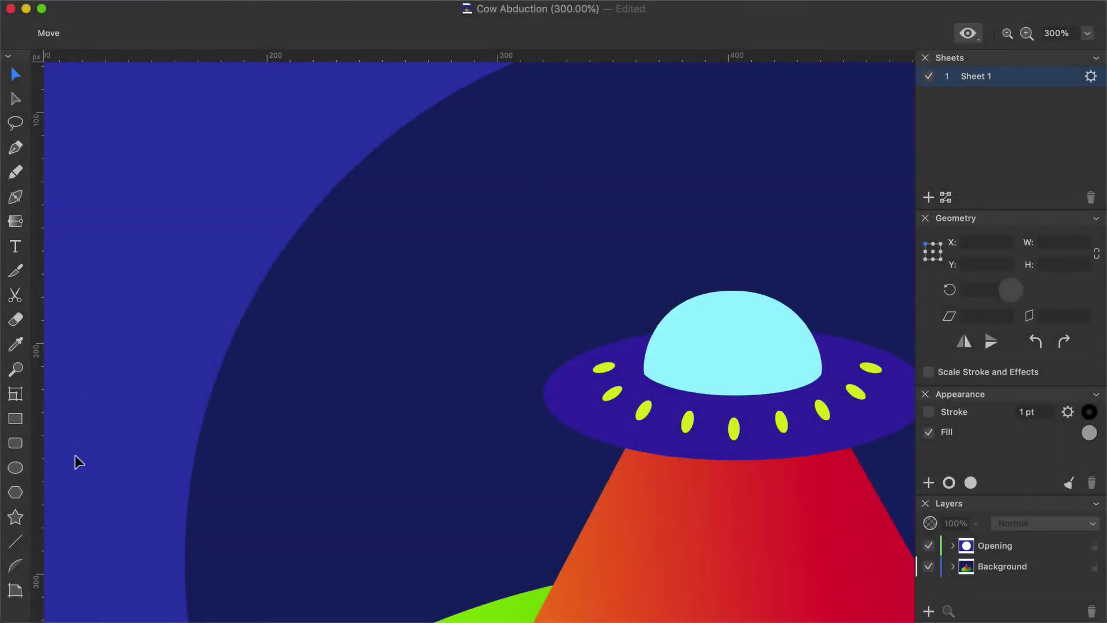
# Draw a star in the night sky above the saucer's left side with 4 points and a 30% inner radius.
pyautogui.click(24, 517)
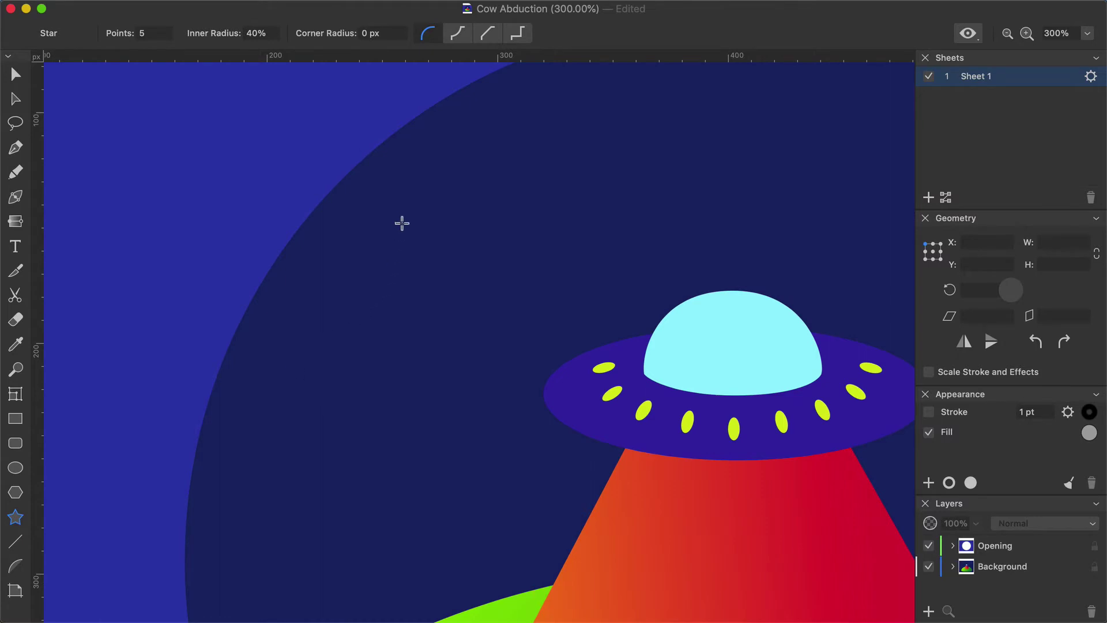
pyautogui.moveTo(386, 199); pyautogui.dragTo(445, 251)
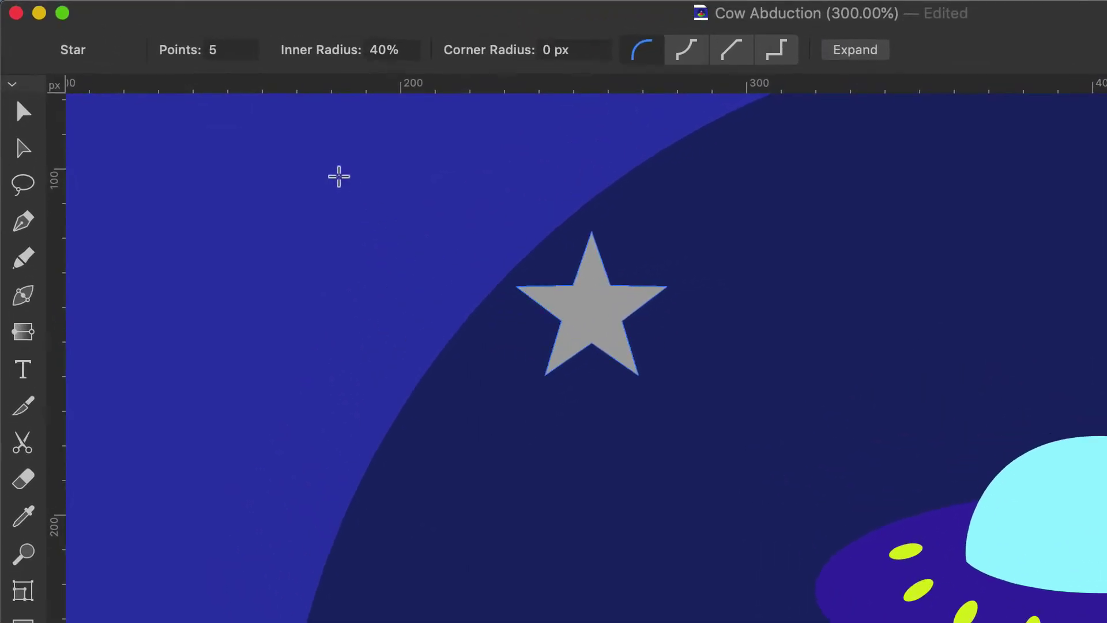
pyautogui.click(254, 56)
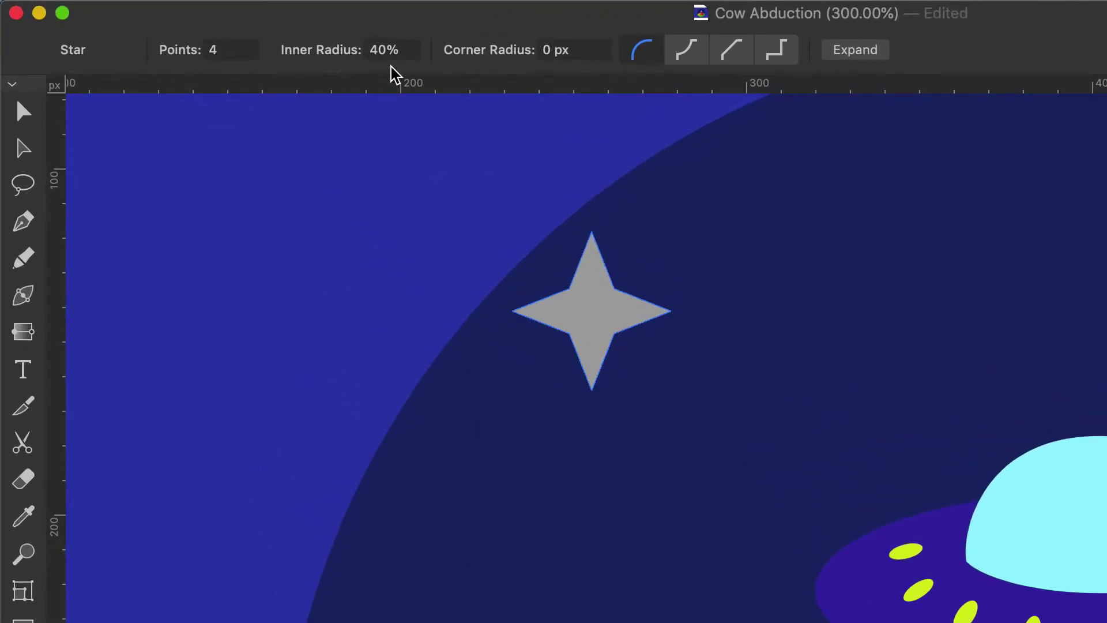
pyautogui.click(414, 56)
pyautogui.click(414, 56)
pyautogui.click(414, 56)
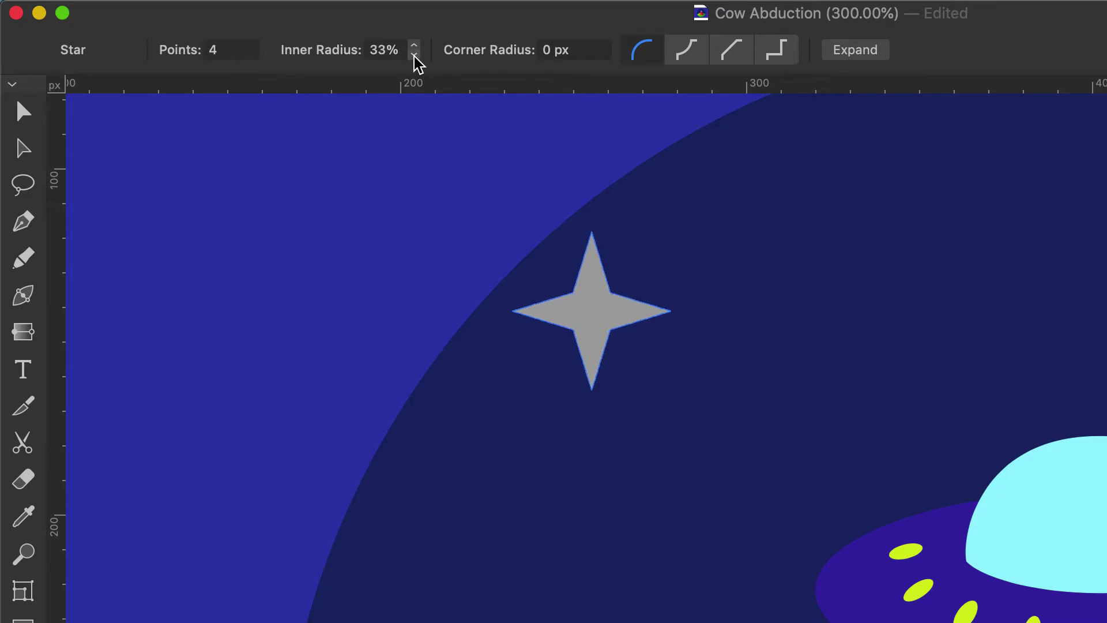
pyautogui.click(414, 56)
pyautogui.click(414, 56)
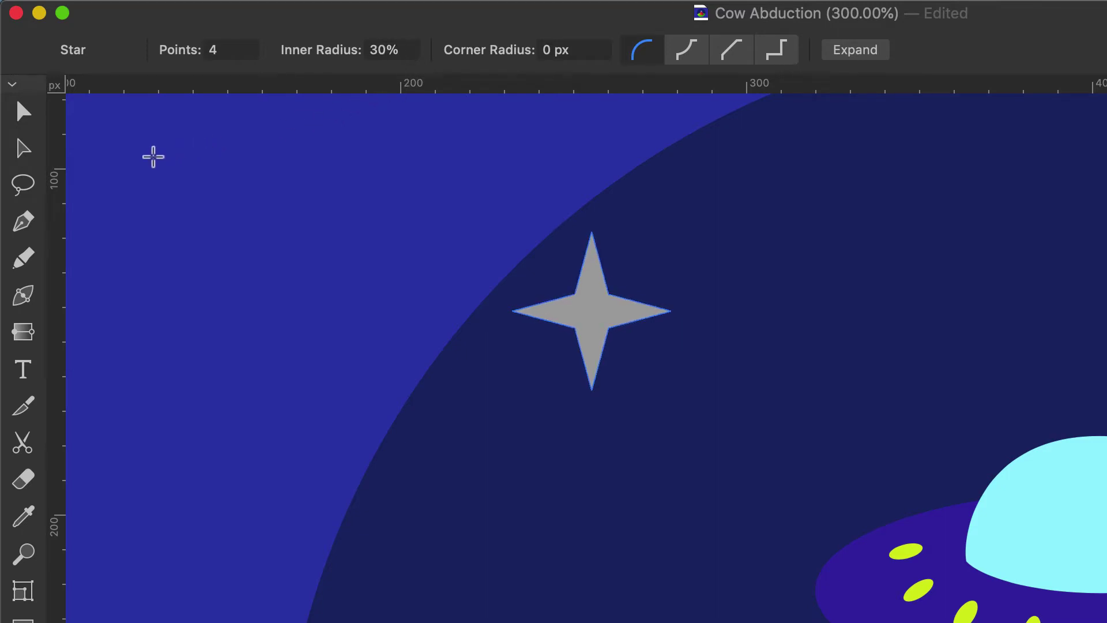
# Round the star's four inner corners with an 18 px corner radius.
pyautogui.click(24, 149)
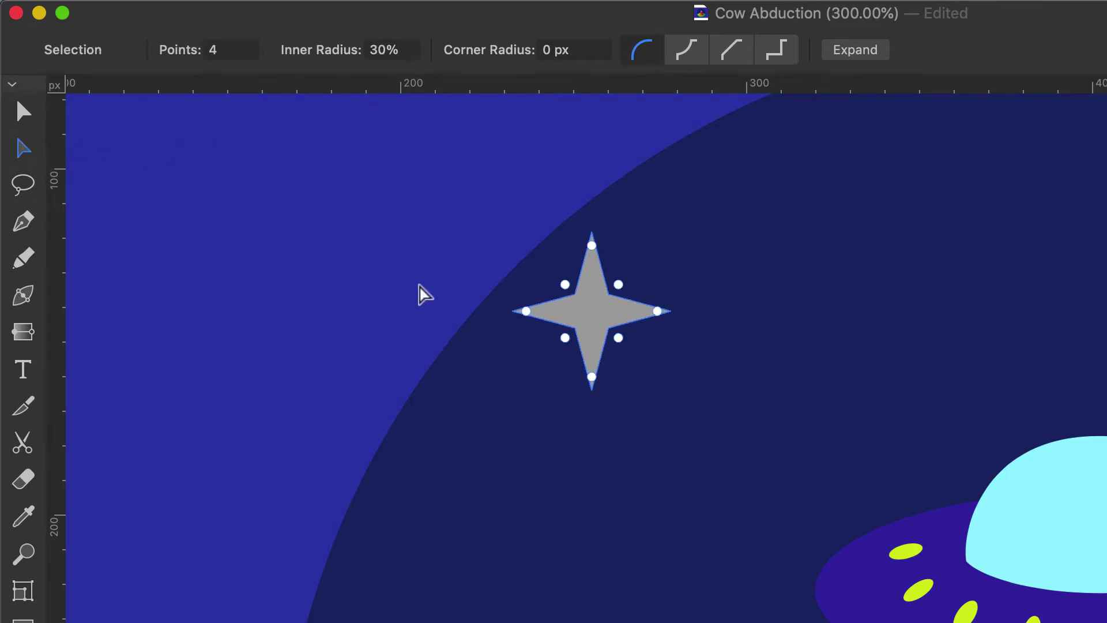
pyautogui.click(565, 284)
pyautogui.keyDown('shift'); pyautogui.click(618, 284); pyautogui.keyUp('shift')
pyautogui.keyDown('shift'); pyautogui.click(619, 337); pyautogui.keyUp('shift')
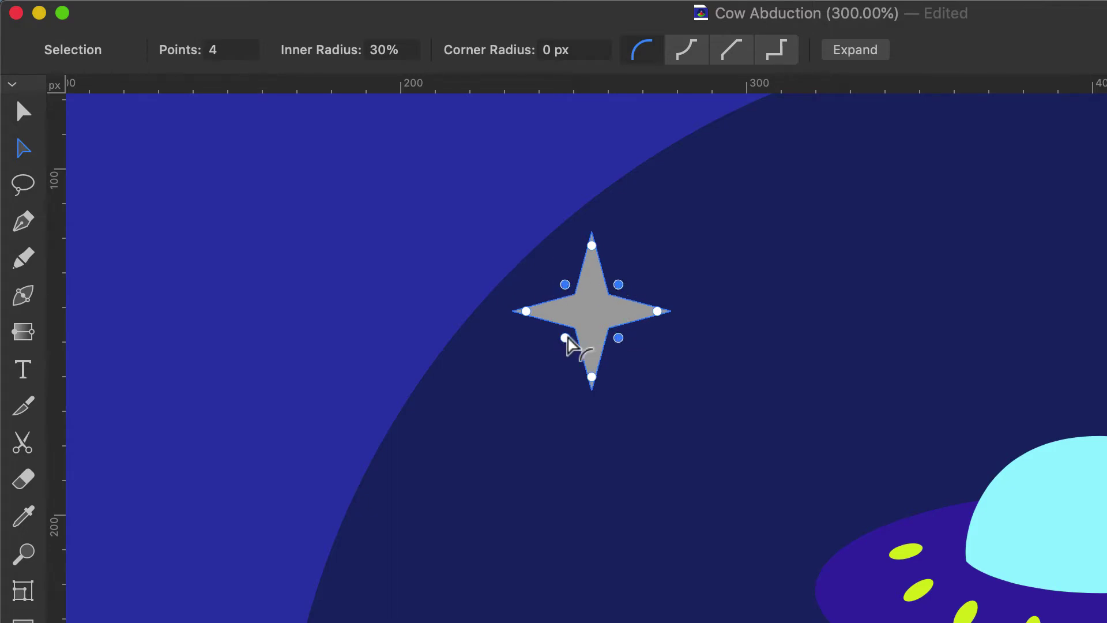
pyautogui.click(556, 50)
pyautogui.write('18')
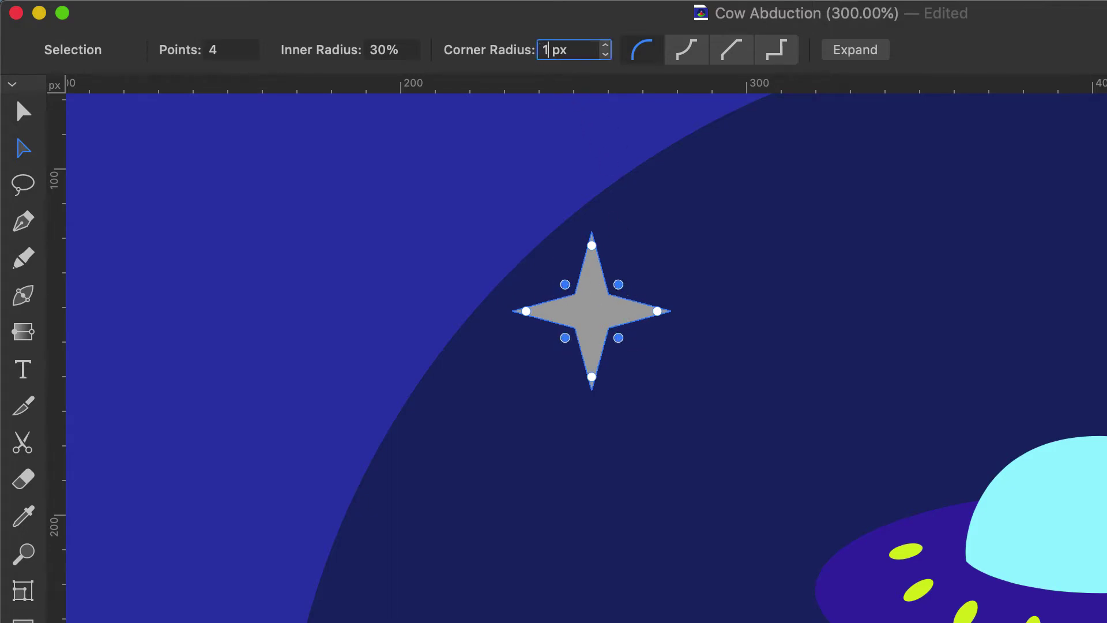
pyautogui.press('Return')
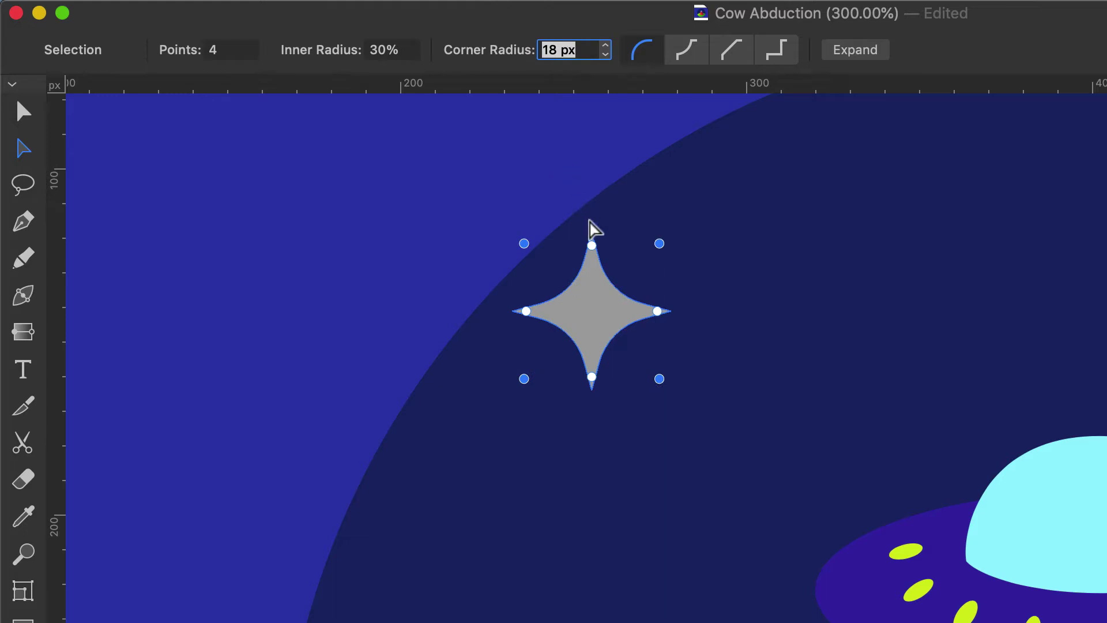
# Round the star's four outer tips with a 0.5 px corner radius.
pyautogui.click(593, 245)
pyautogui.keyDown('shift'); pyautogui.click(657, 311); pyautogui.keyUp('shift')
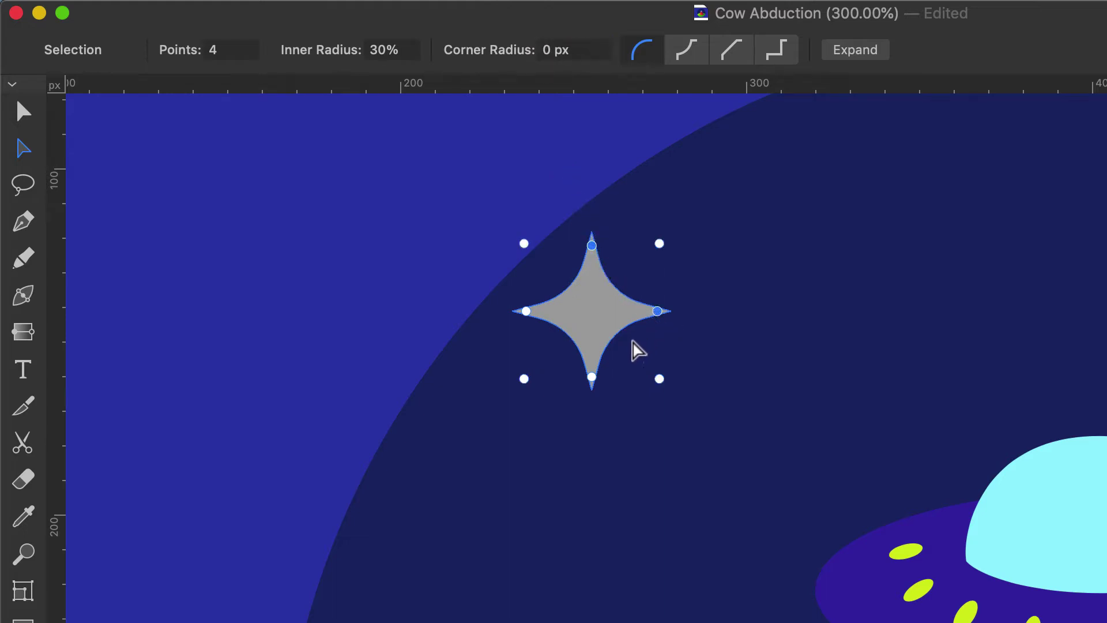
pyautogui.keyDown('shift'); pyautogui.click(592, 376); pyautogui.keyUp('shift')
pyautogui.keyDown('shift'); pyautogui.click(526, 311); pyautogui.keyUp('shift')
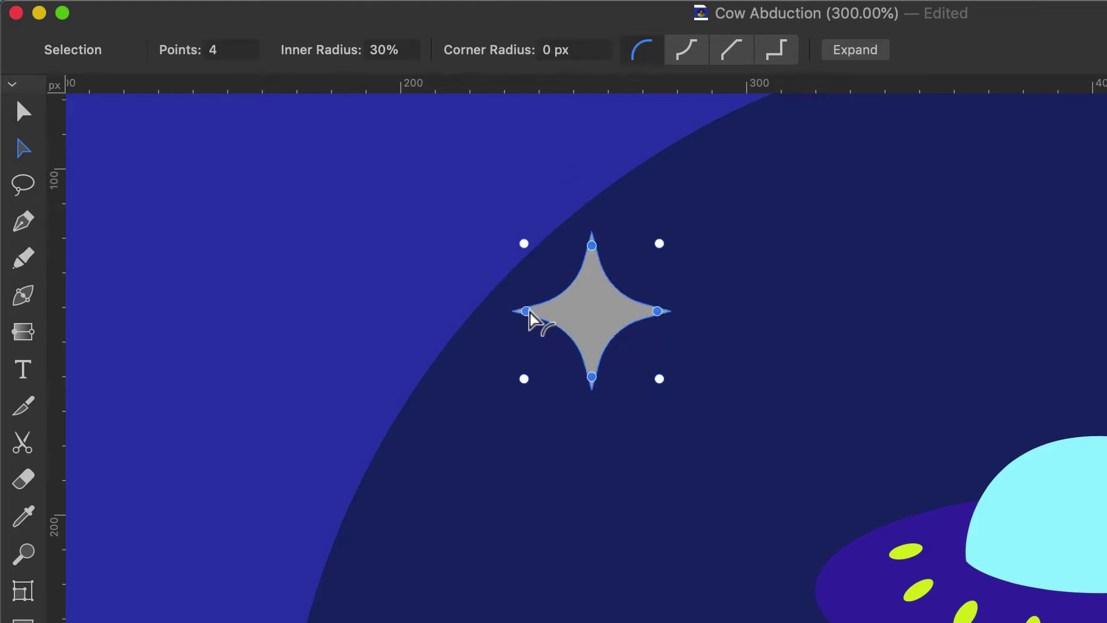
pyautogui.click(555, 54)
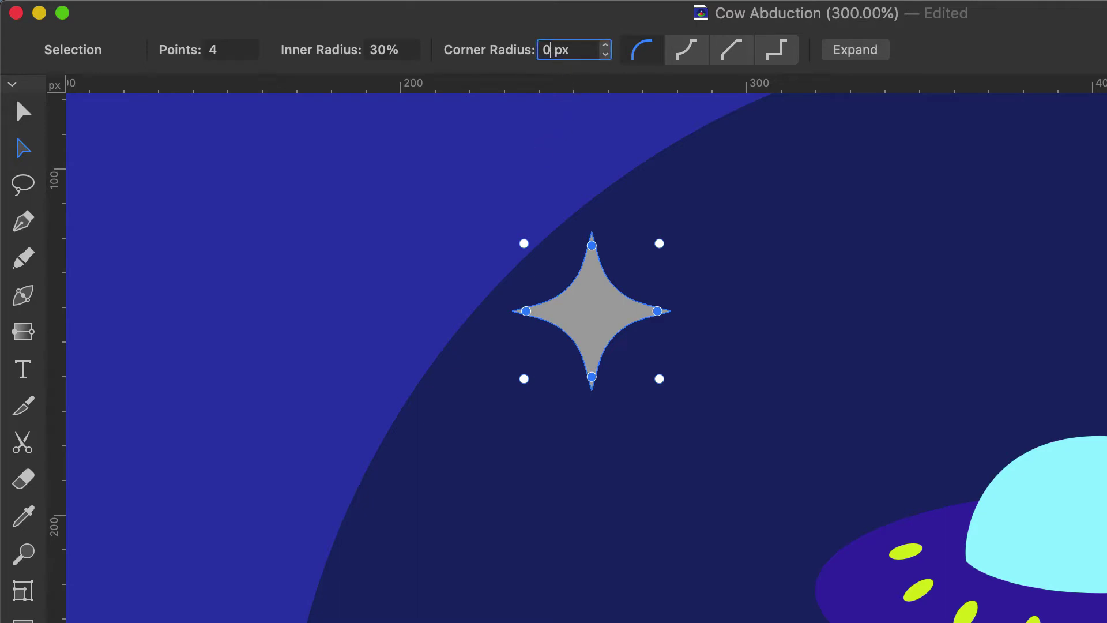
pyautogui.write('.5')
pyautogui.press('Return')
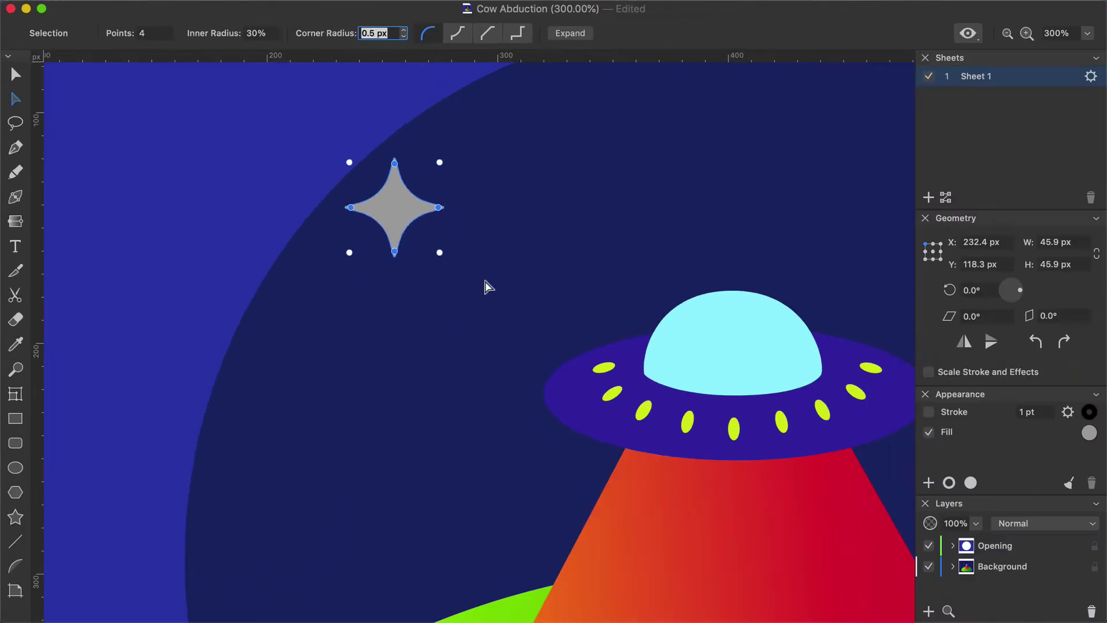
# Fill the four-pointed star with colour D4EA37.
pyautogui.click(1088, 432)
pyautogui.click(1035, 337)
pyautogui.write('D')
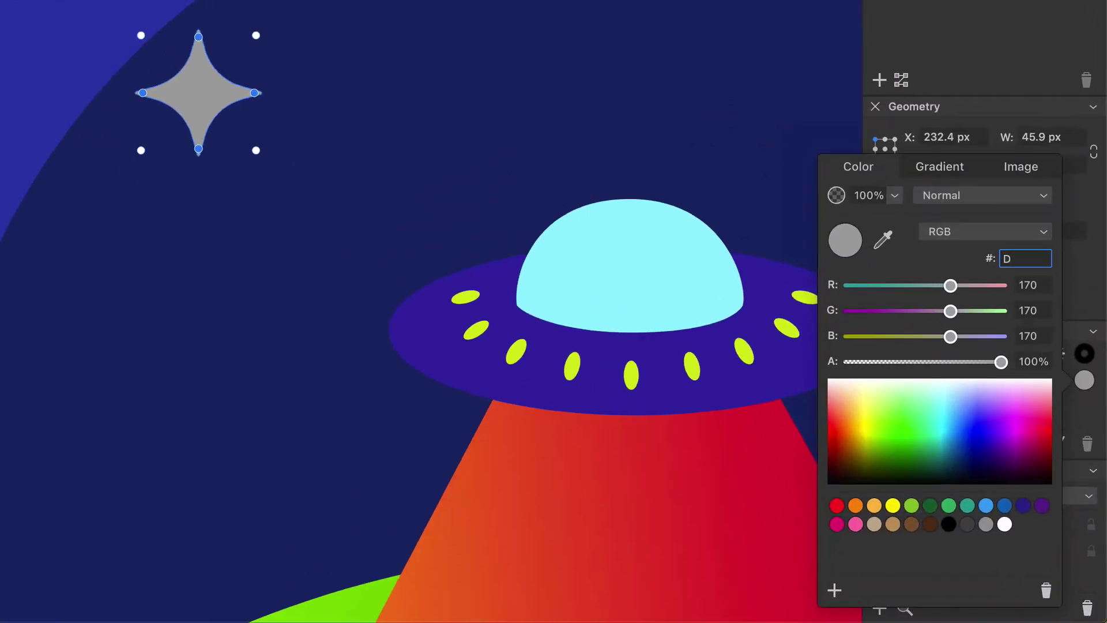
pyautogui.write('4EA37')
pyautogui.press('Return')
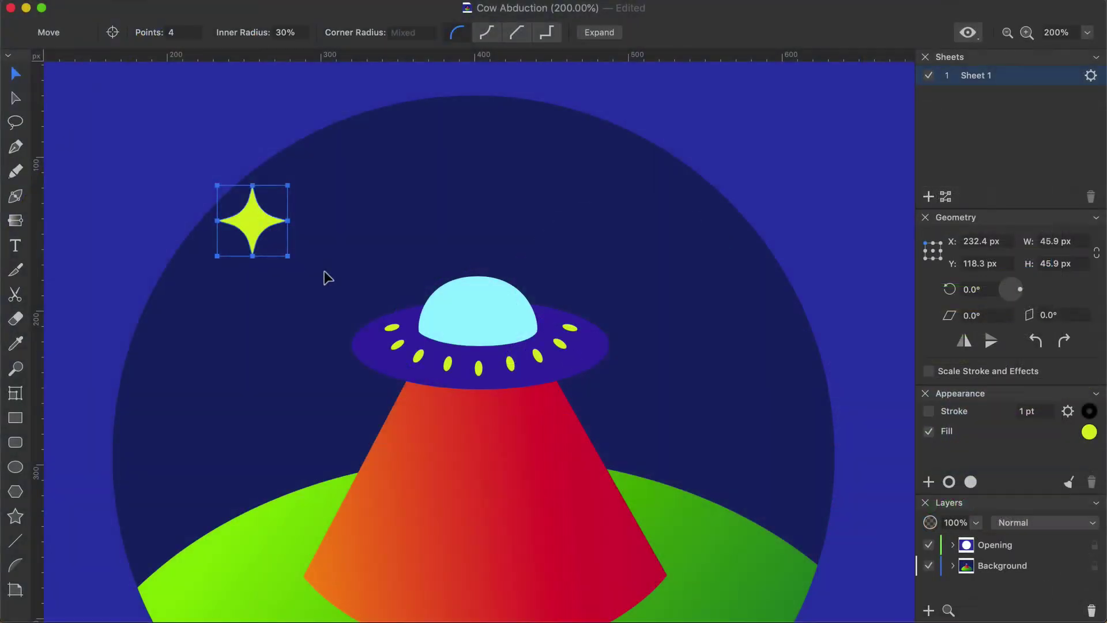
# Duplicate the star and place the copy just above the saucer's dome, scaled to 40 px wide.
pyautogui.press('super+c')
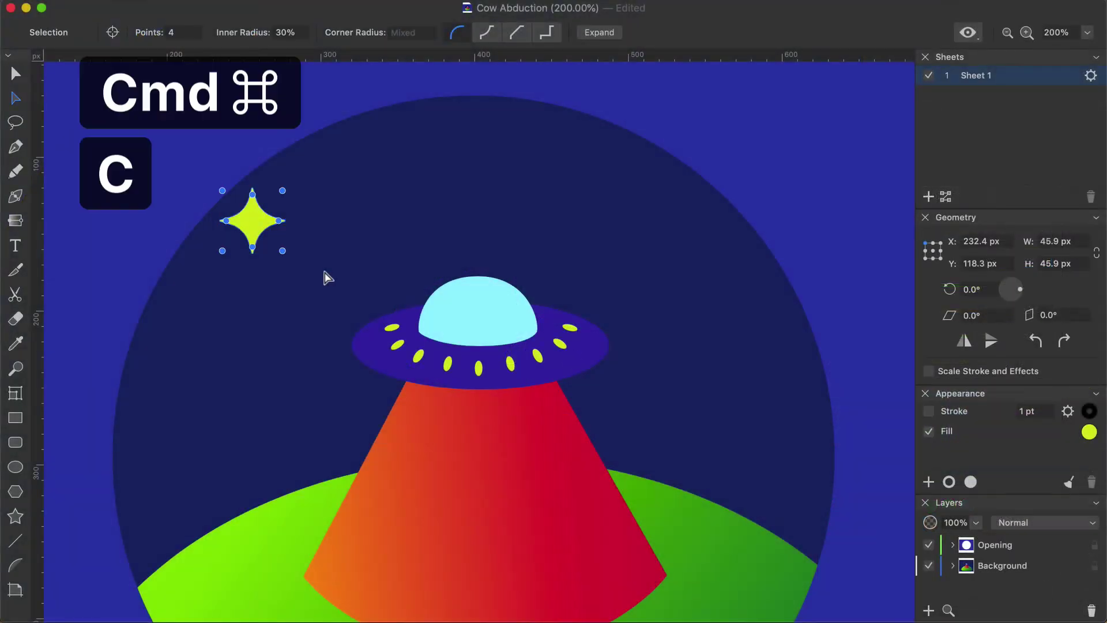
pyautogui.press('super+v')
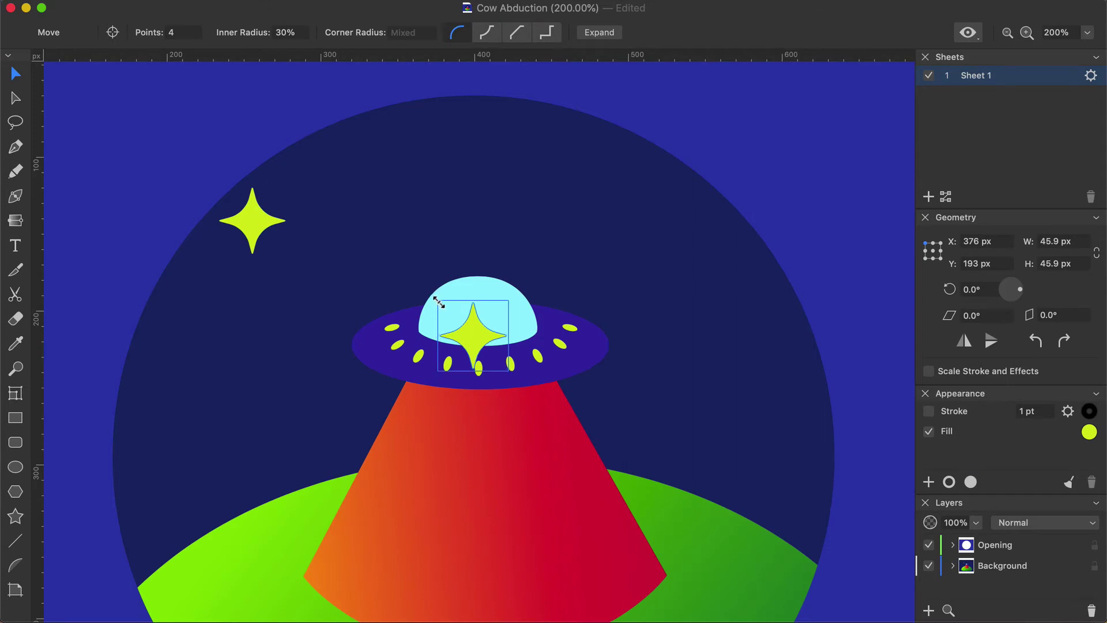
pyautogui.moveTo(470, 338); pyautogui.dragTo(444, 211)
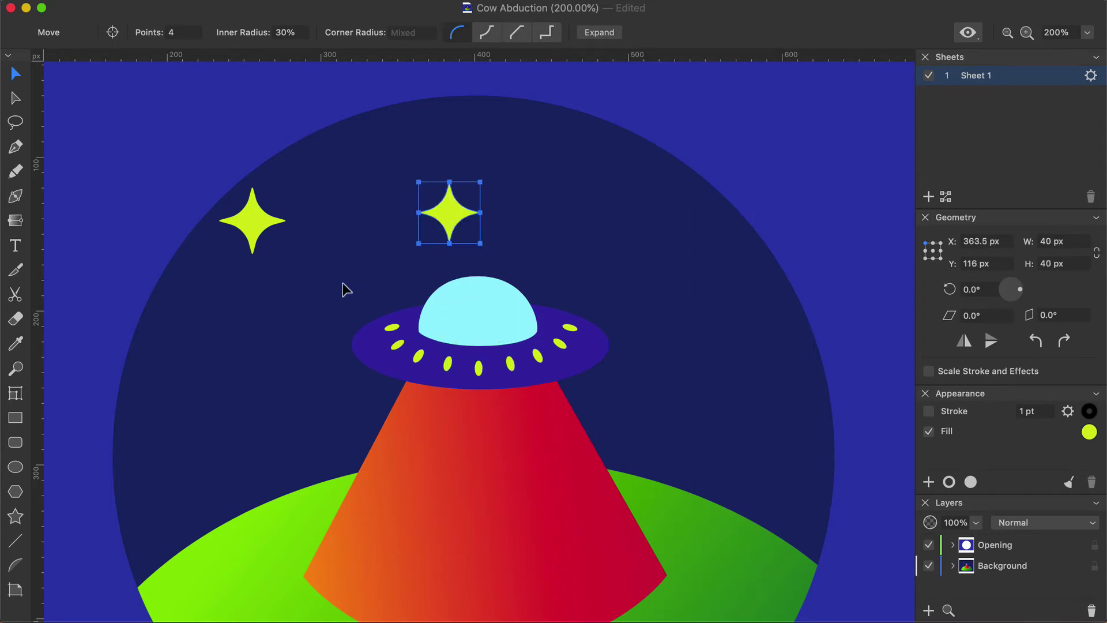
pyautogui.press('a')
# Paste two more stars, one above the hill's left slope and one right of the saucer, and shift the original star towards the saucer.
pyautogui.press('super+v')
pyautogui.moveTo(479, 347); pyautogui.dragTo(226, 470)
pyautogui.press('super+v')
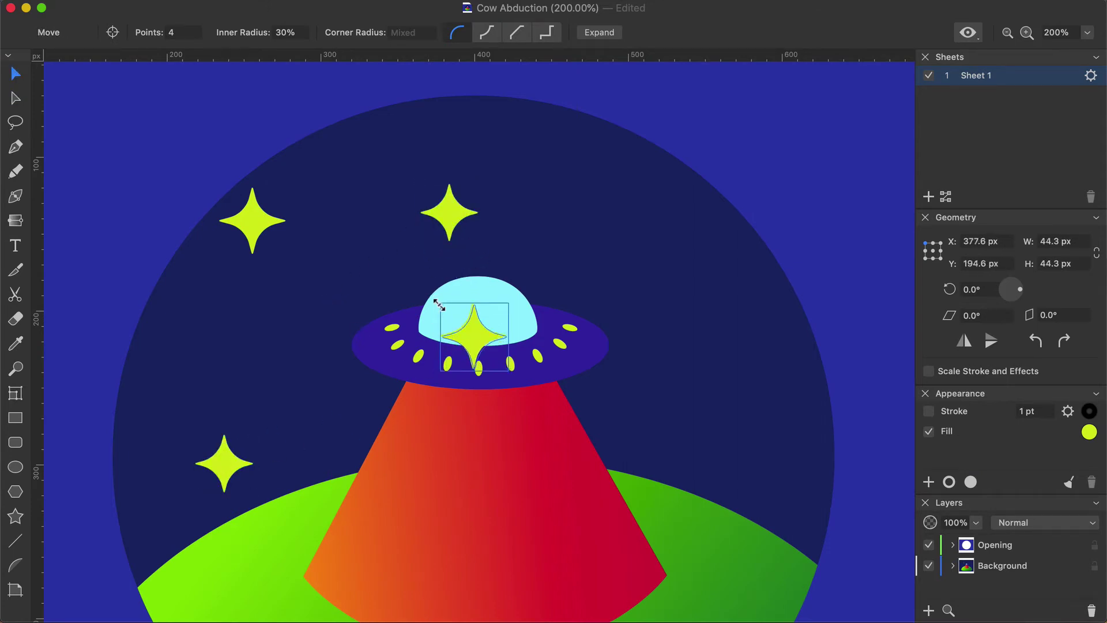
pyautogui.moveTo(477, 350); pyautogui.dragTo(734, 379)
pyautogui.moveTo(252, 229); pyautogui.dragTo(305, 286)
pyautogui.press('Escape')
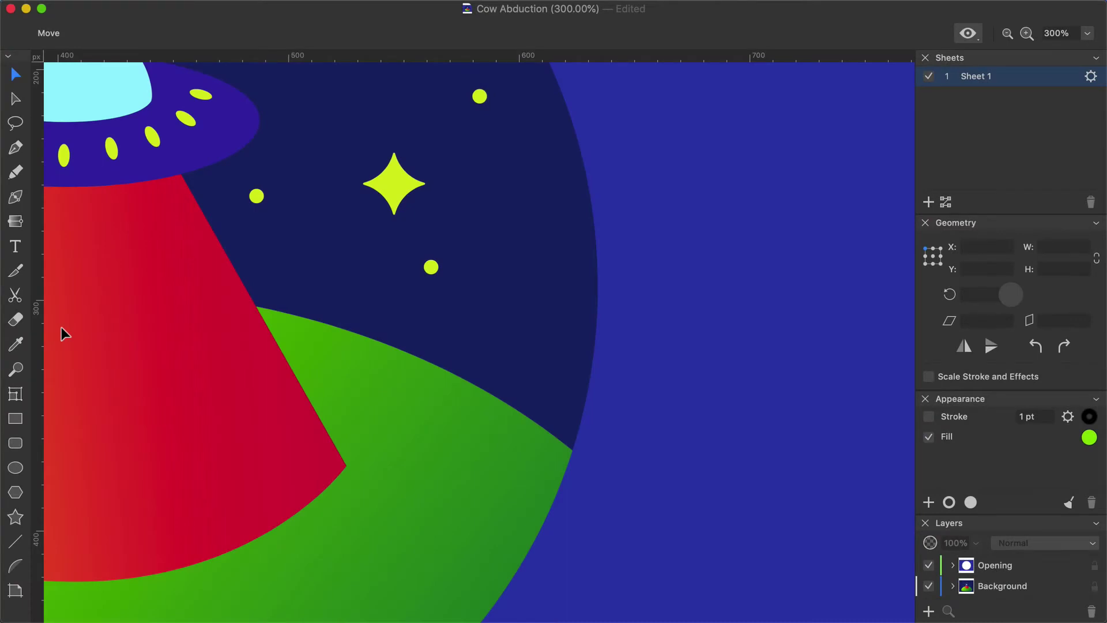
# Draw ovals for a tree crown and overlap them, three fanned upright above one wide horizontal base oval.
pyautogui.click(17, 150)
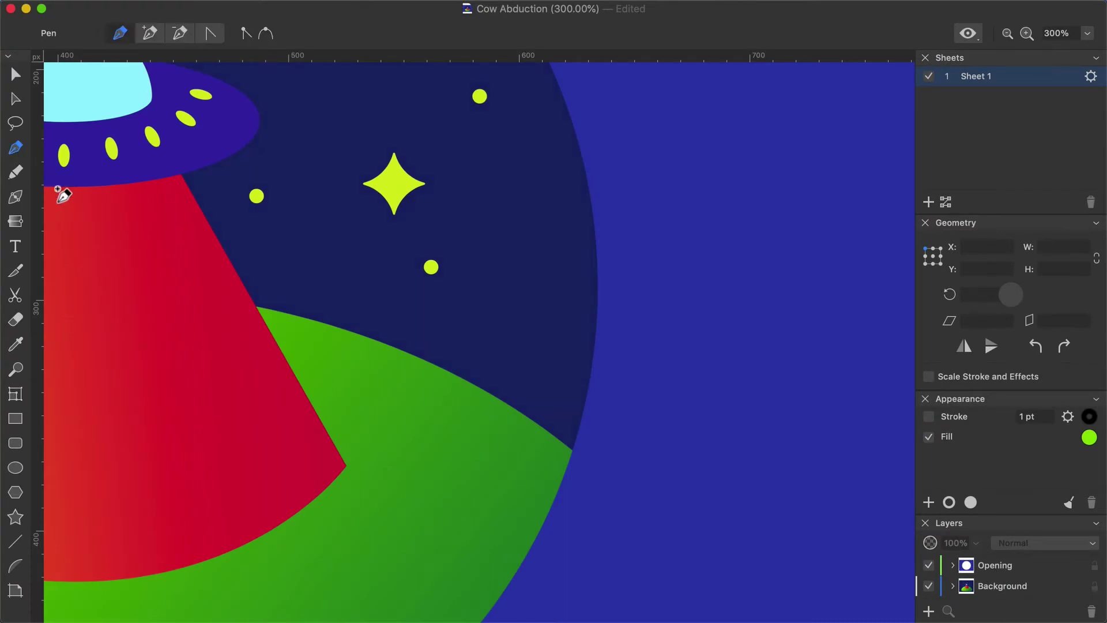
pyautogui.click(17, 470)
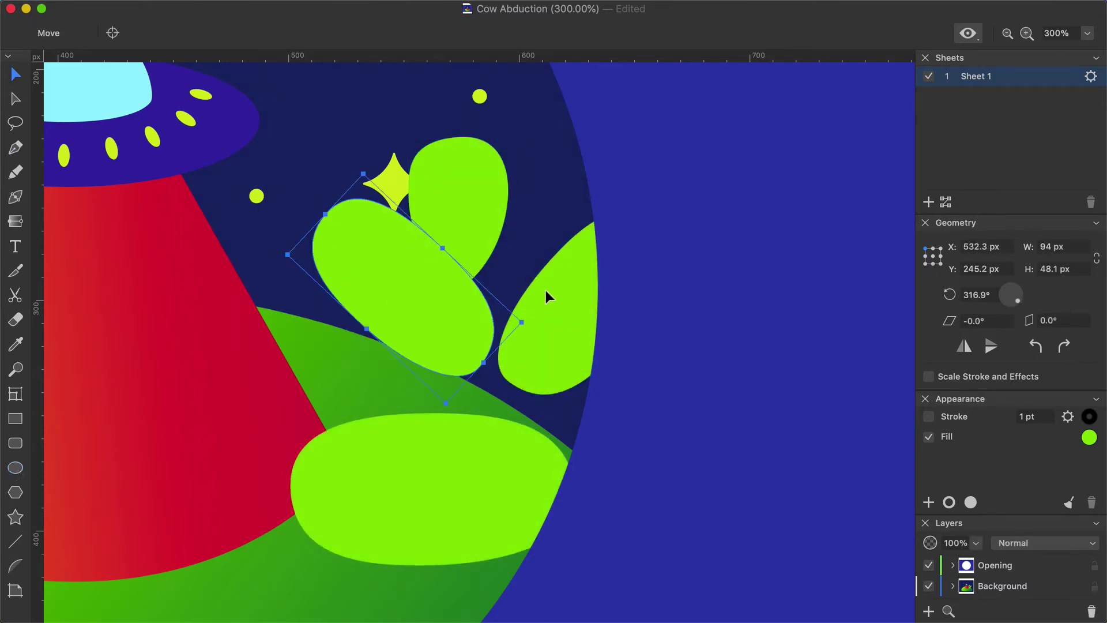
pyautogui.moveTo(562, 298)
pyautogui.mouseDown()
pyautogui.moveTo(495, 277)
pyautogui.moveTo(503, 303)
pyautogui.mouseUp()
pyautogui.moveTo(433, 481); pyautogui.dragTo(448, 391)
# Select all four overlapping green ovals and unite them into a single tree crown.
pyautogui.keyDown('shift'); pyautogui.click(378, 266); pyautogui.keyUp('shift')
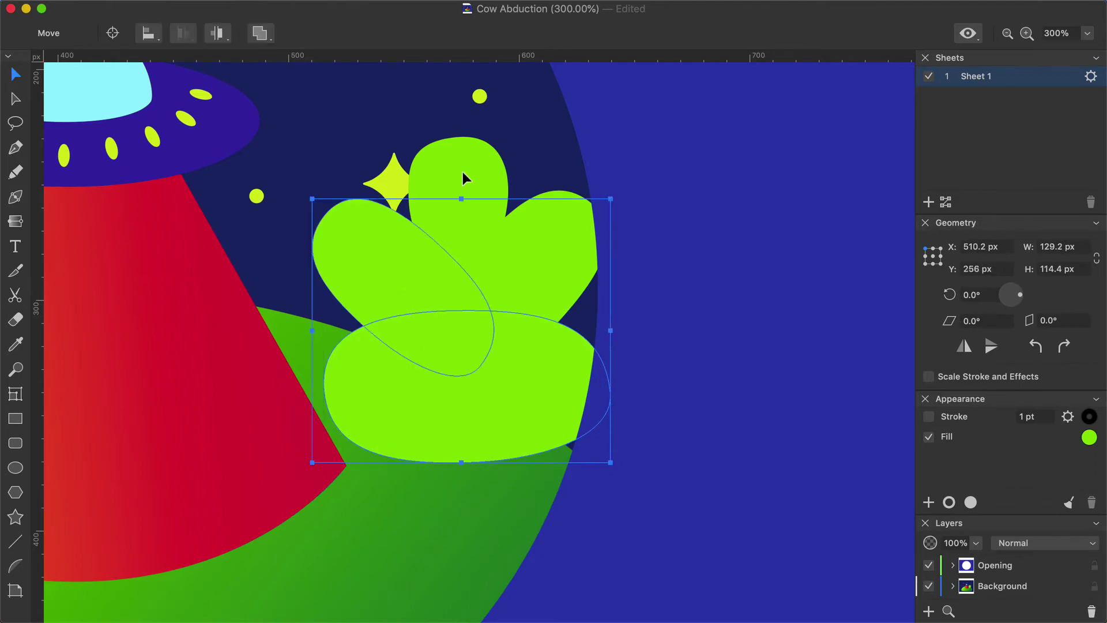
pyautogui.keyDown('shift'); pyautogui.click(462, 178); pyautogui.keyUp('shift')
pyautogui.keyDown('shift'); pyautogui.click(552, 254); pyautogui.keyUp('shift')
pyautogui.click(260, 39)
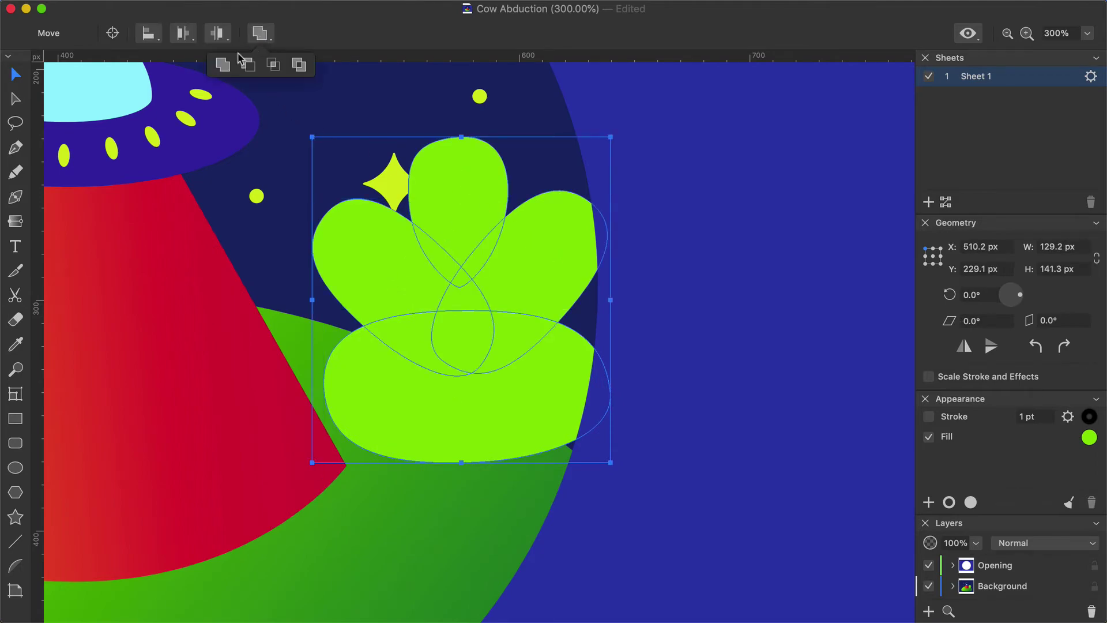
pyautogui.click(225, 61)
pyautogui.click(166, 36)
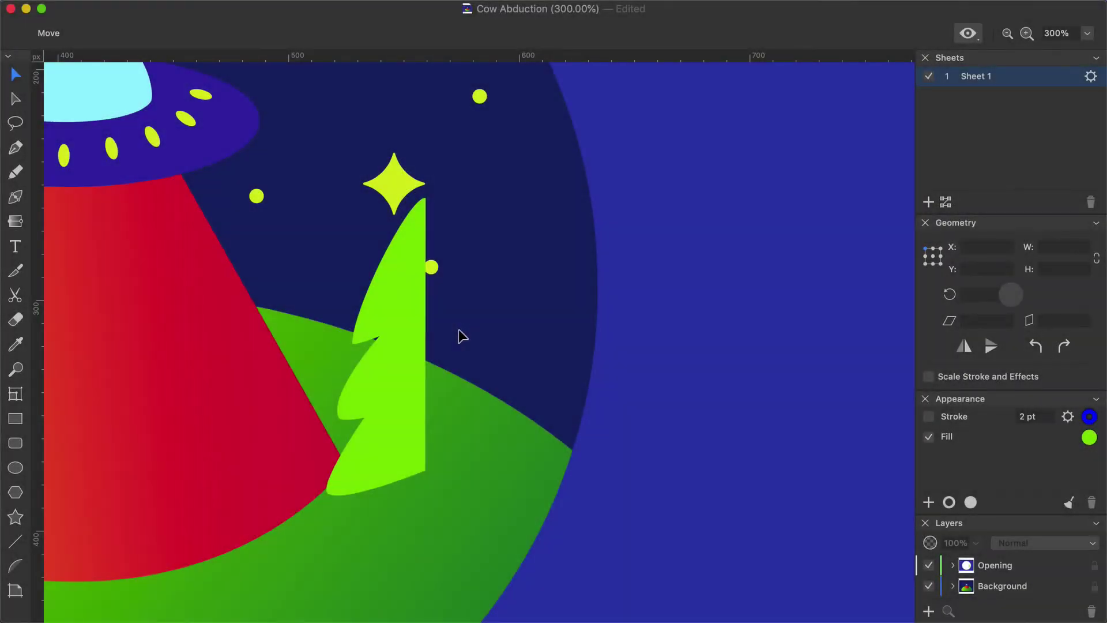
# Duplicate the half pine tree, flip the copy horizontally and align it with the original along the straight edge.
pyautogui.click(412, 316)
pyautogui.rightClick(410, 315)
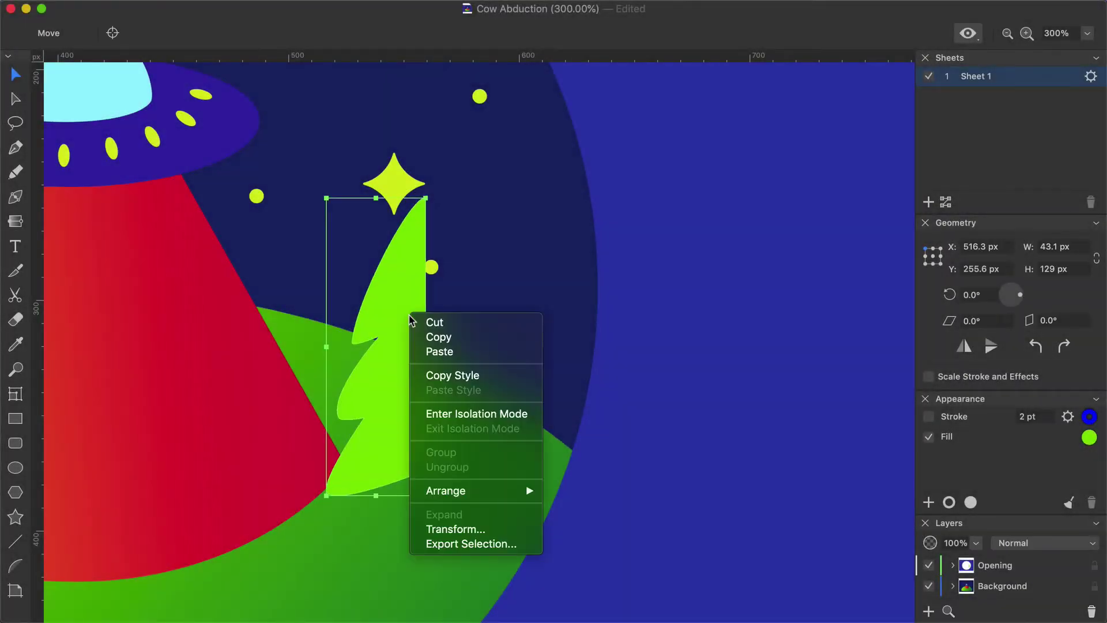
pyautogui.click(438, 337)
pyautogui.click(457, 353)
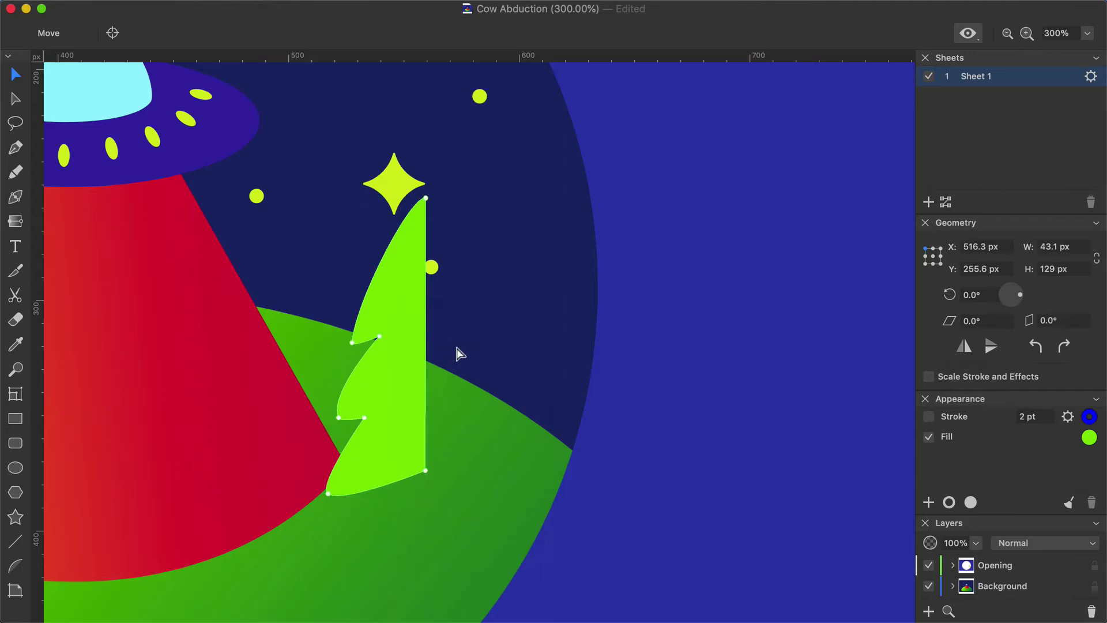
pyautogui.press('super+v')
pyautogui.click(967, 347)
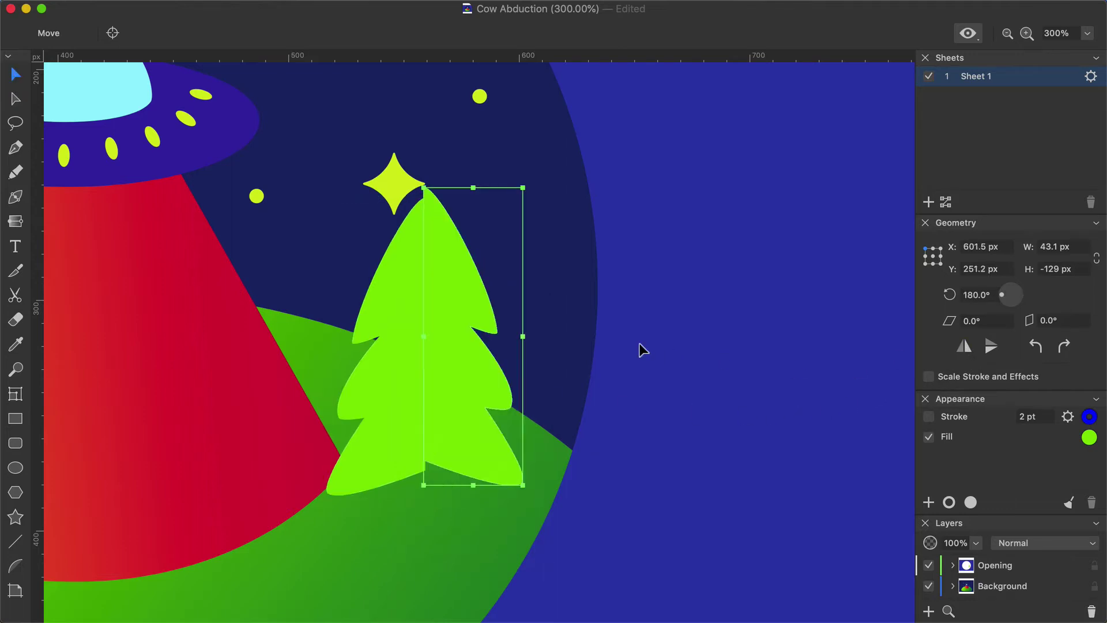
pyautogui.moveTo(468, 272); pyautogui.dragTo(469, 283)
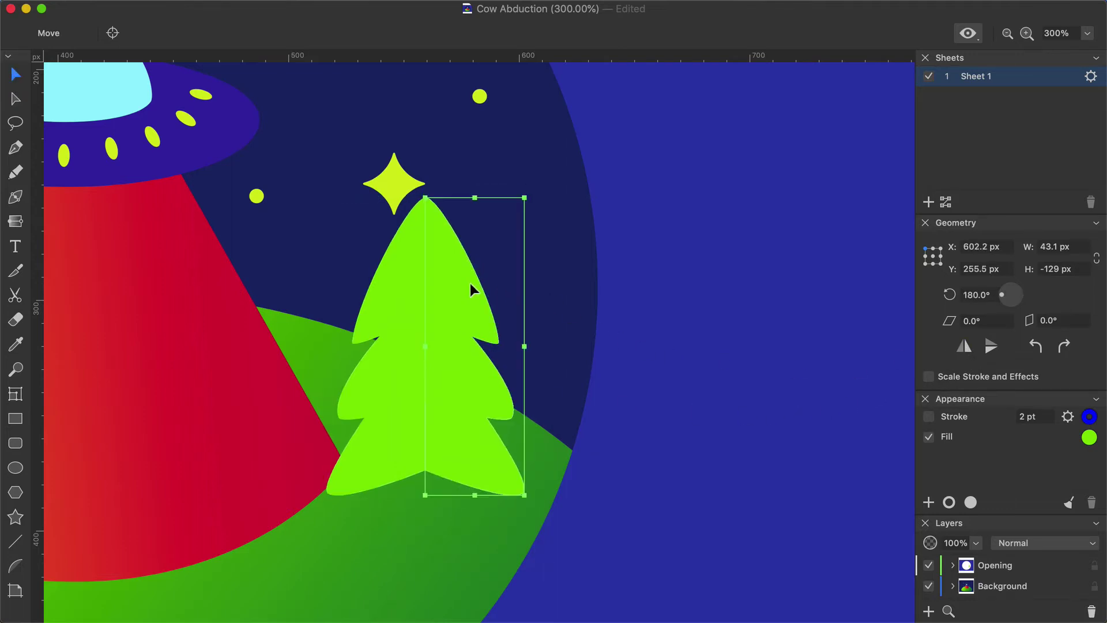
# Unite the two pine tree halves into one shape.
pyautogui.keyDown('shift'); pyautogui.click(406, 277); pyautogui.keyUp('shift')
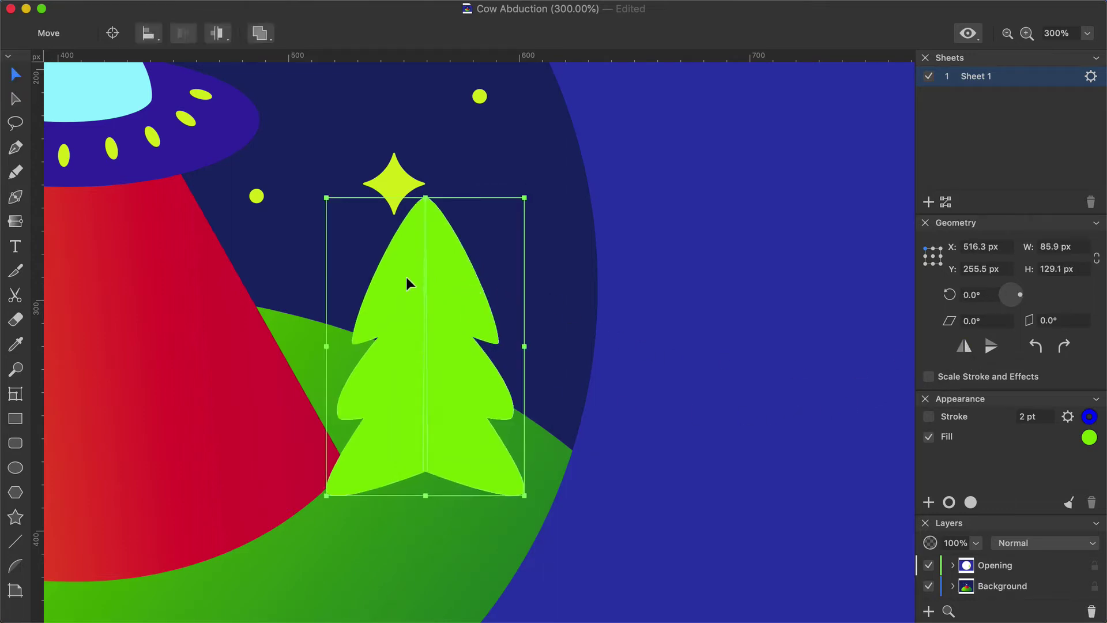
pyautogui.click(261, 36)
pyautogui.click(223, 65)
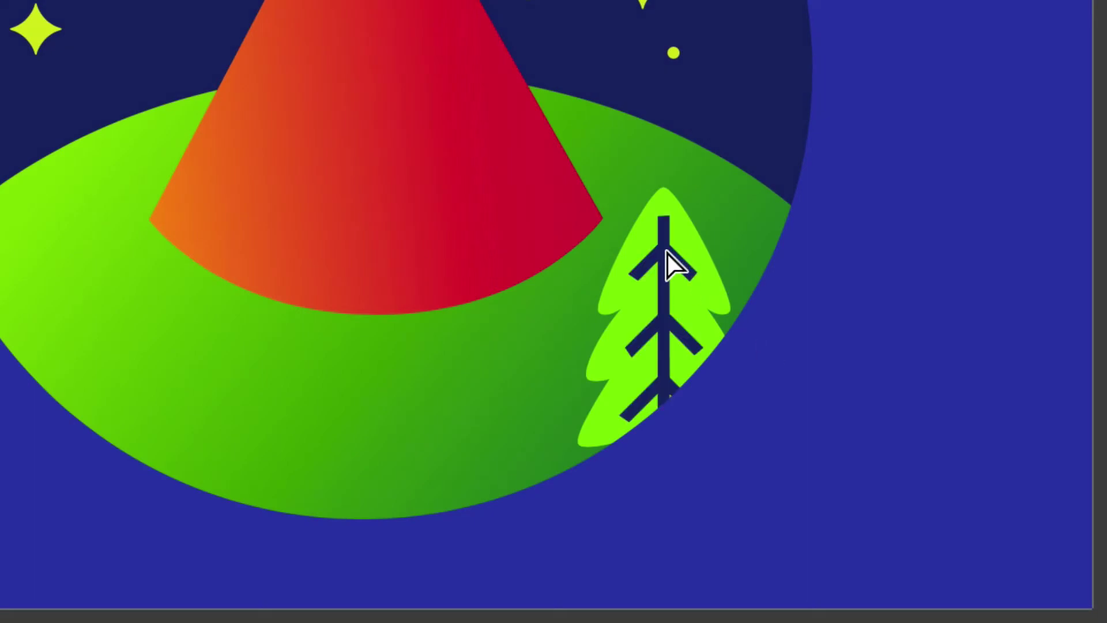
pyautogui.click(667, 252)
pyautogui.click(1077, 345)
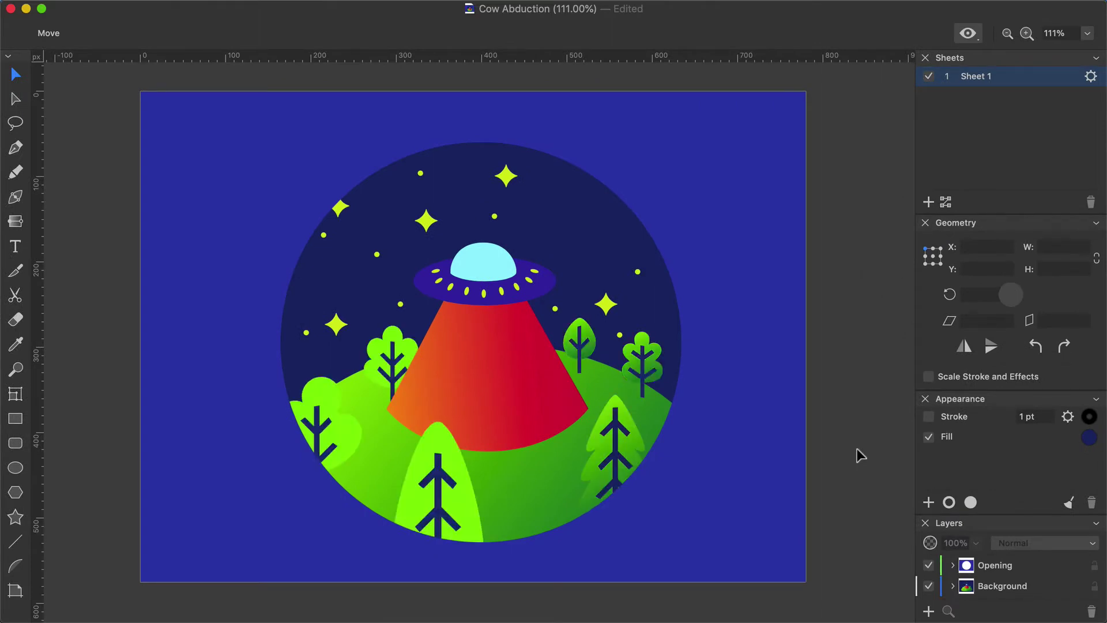
# Sample the stars' yellow-green with the eyedropper as the fill colour for the moon.
pyautogui.click(1088, 438)
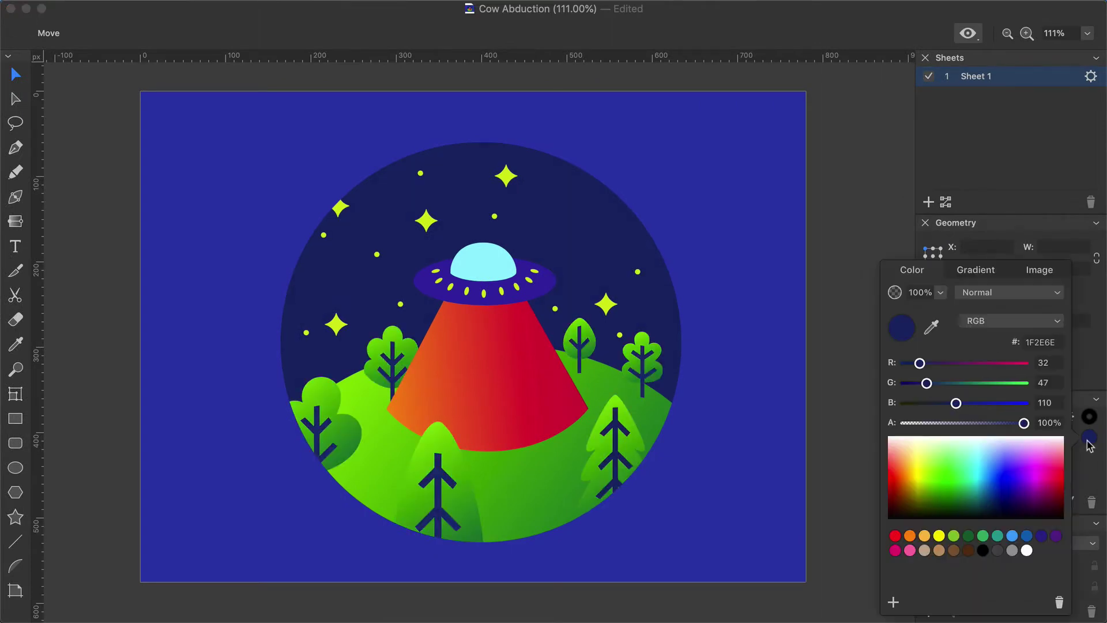
pyautogui.click(931, 327)
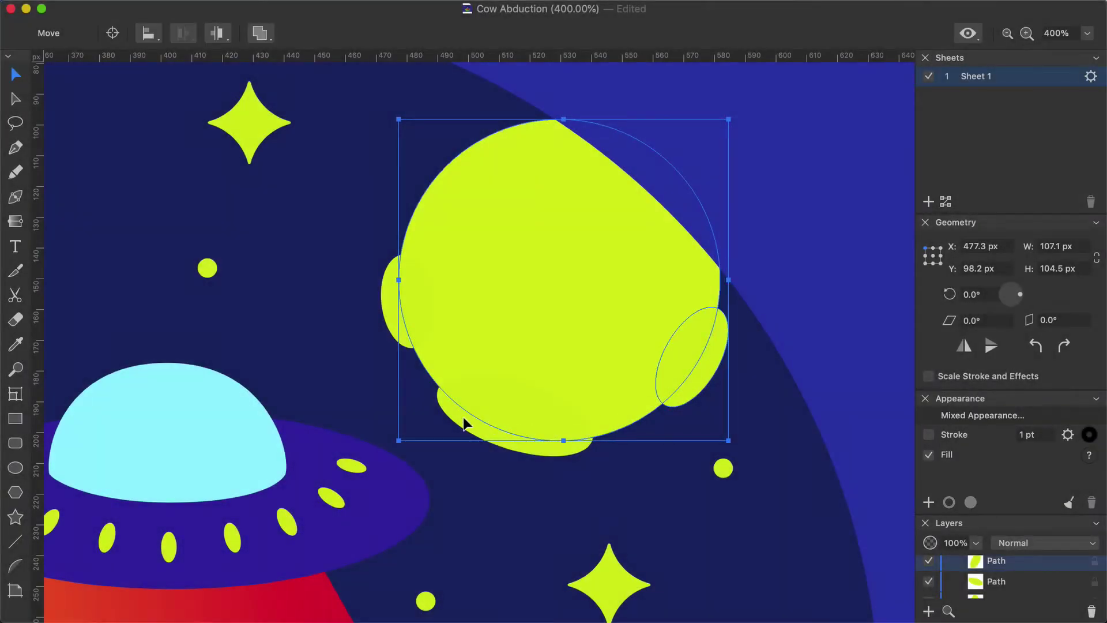
# Select the moon's circle with its three crater-rim ellipses and unite them into one shape.
pyautogui.keyDown('shift'); pyautogui.click(465, 423); pyautogui.keyUp('shift')
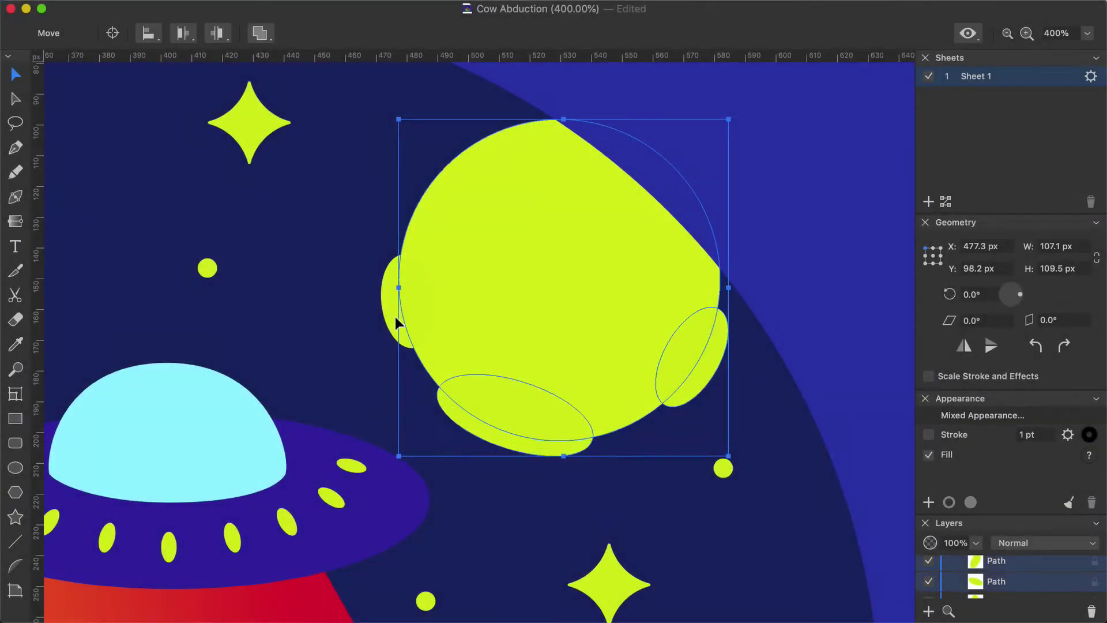
pyautogui.keyDown('shift'); pyautogui.click(395, 321); pyautogui.keyUp('shift')
pyautogui.click(261, 34)
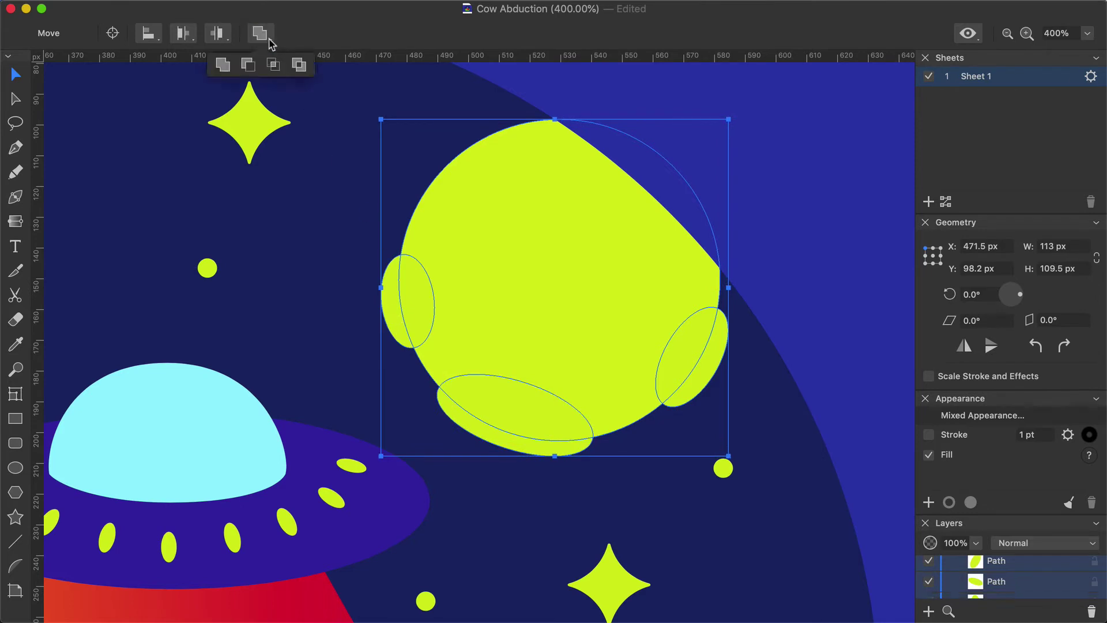
pyautogui.click(222, 64)
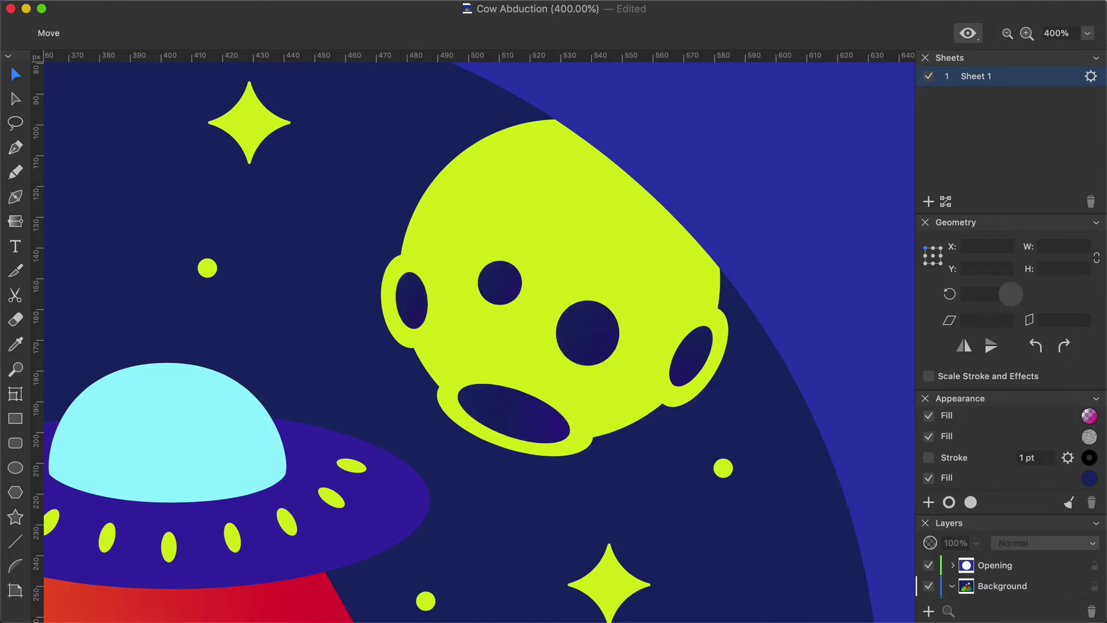
# Select the seven overlapping orange circles, unite them into a single cloud shape and expand it to a plain path.
pyautogui.press('a')
pyautogui.press('v')
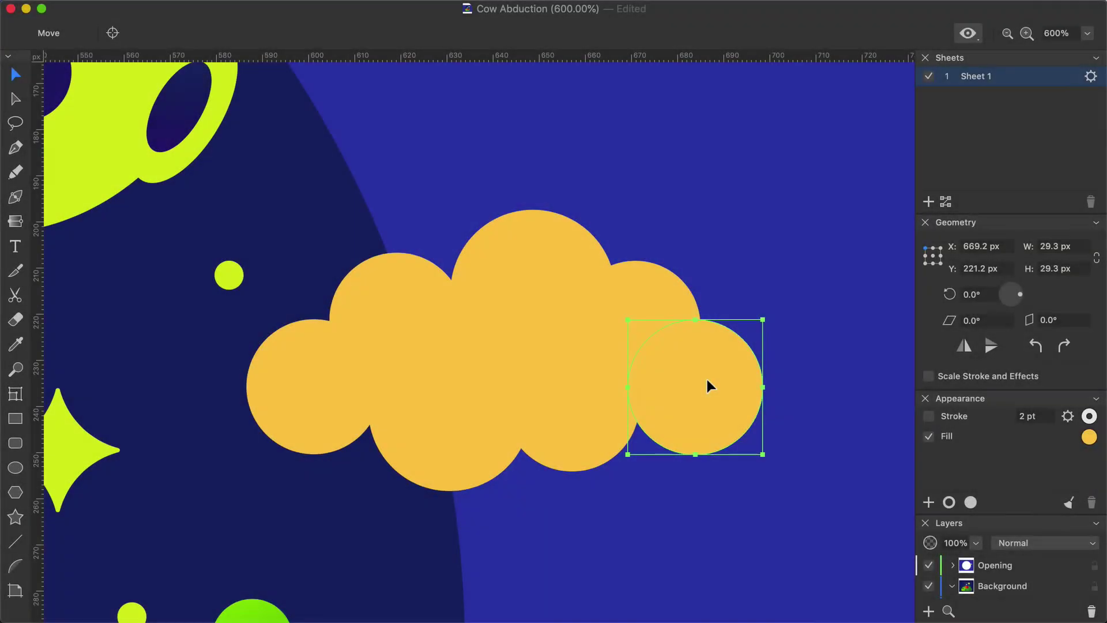
pyautogui.keyDown('shift'); pyautogui.click(663, 312); pyautogui.keyUp('shift')
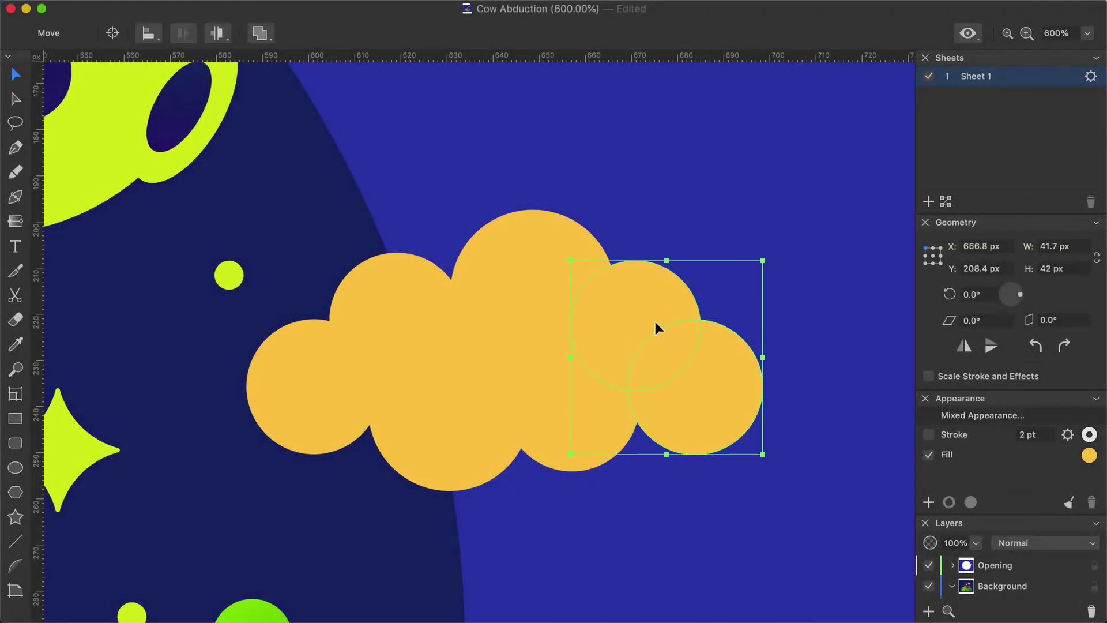
pyautogui.keyDown('shift'); pyautogui.click(593, 390); pyautogui.keyUp('shift')
pyautogui.keyDown('shift'); pyautogui.click(560, 286); pyautogui.keyUp('shift')
pyautogui.keyDown('shift'); pyautogui.click(476, 387); pyautogui.keyUp('shift')
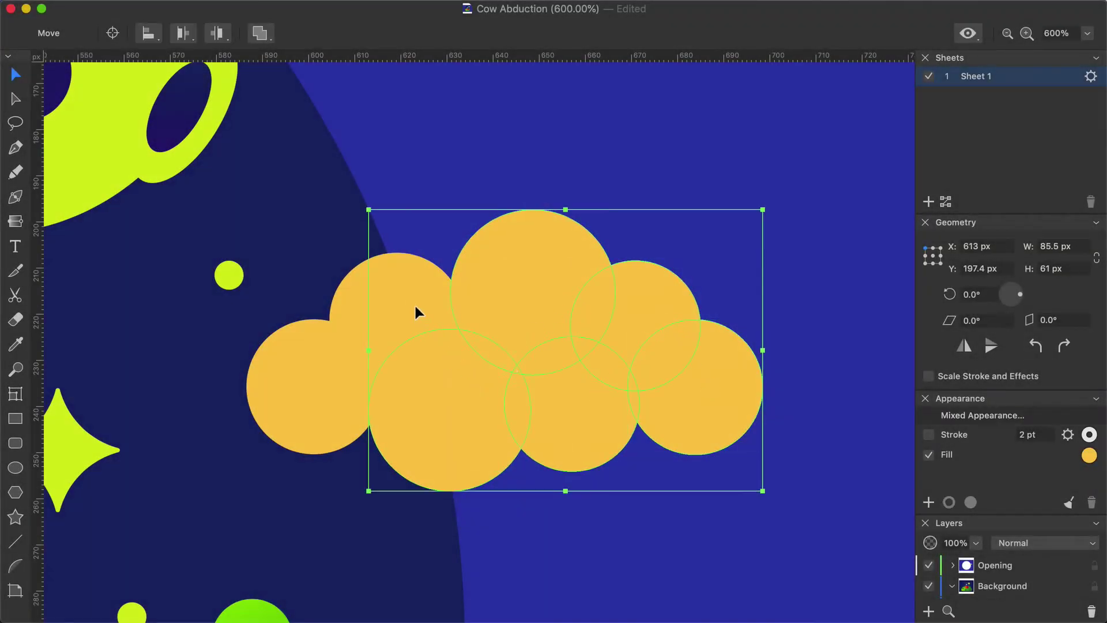
pyautogui.keyDown('shift'); pyautogui.click(407, 301); pyautogui.keyUp('shift')
pyautogui.keyDown('shift'); pyautogui.click(318, 372); pyautogui.keyUp('shift')
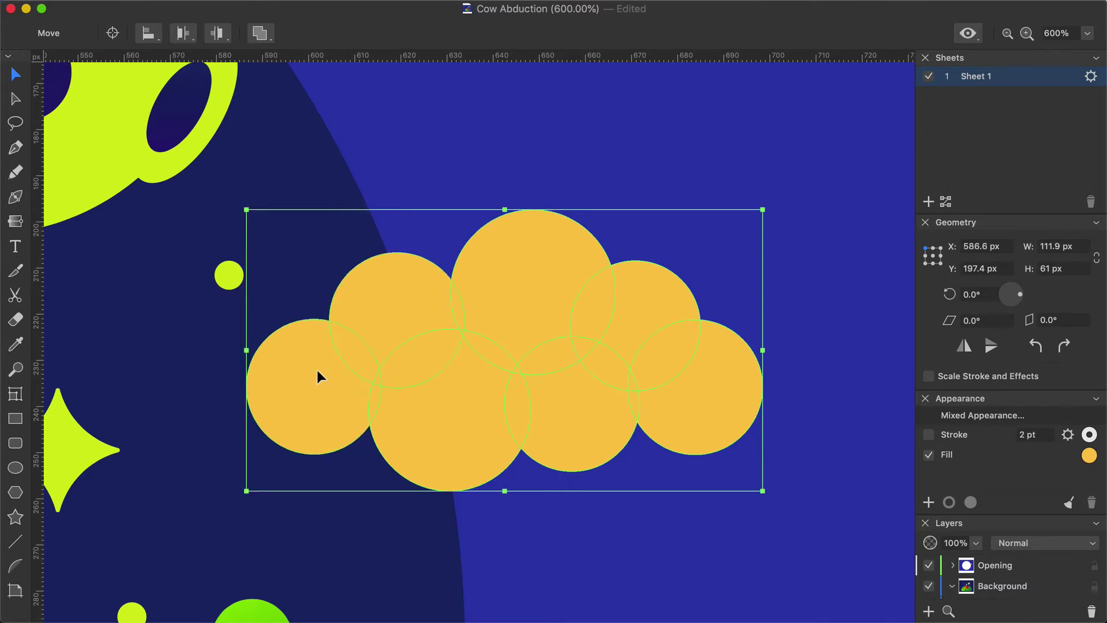
pyautogui.click(275, 39)
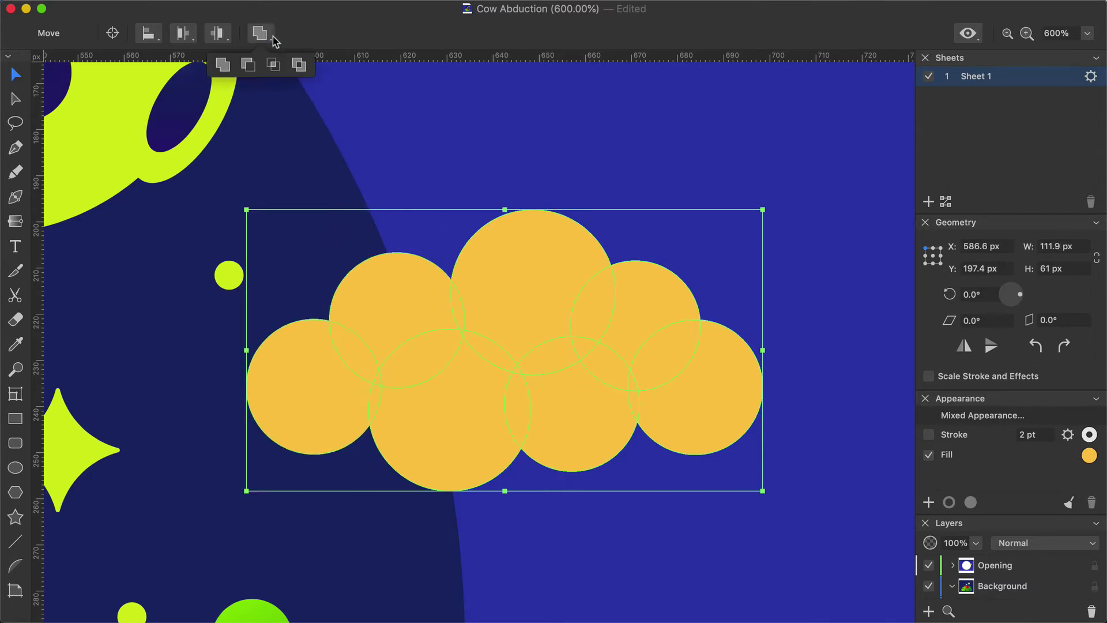
pyautogui.click(224, 66)
pyautogui.click(168, 35)
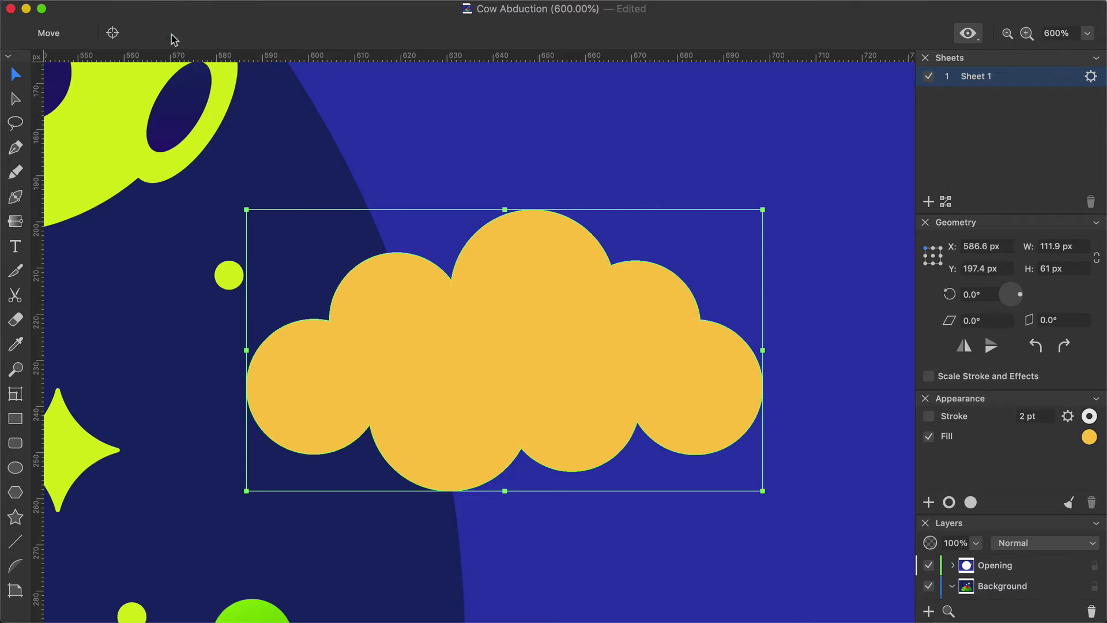
# Shift the three corner nodes between the lobes along the cloud's lower edge slightly downward to soften the outline.
pyautogui.click(18, 103)
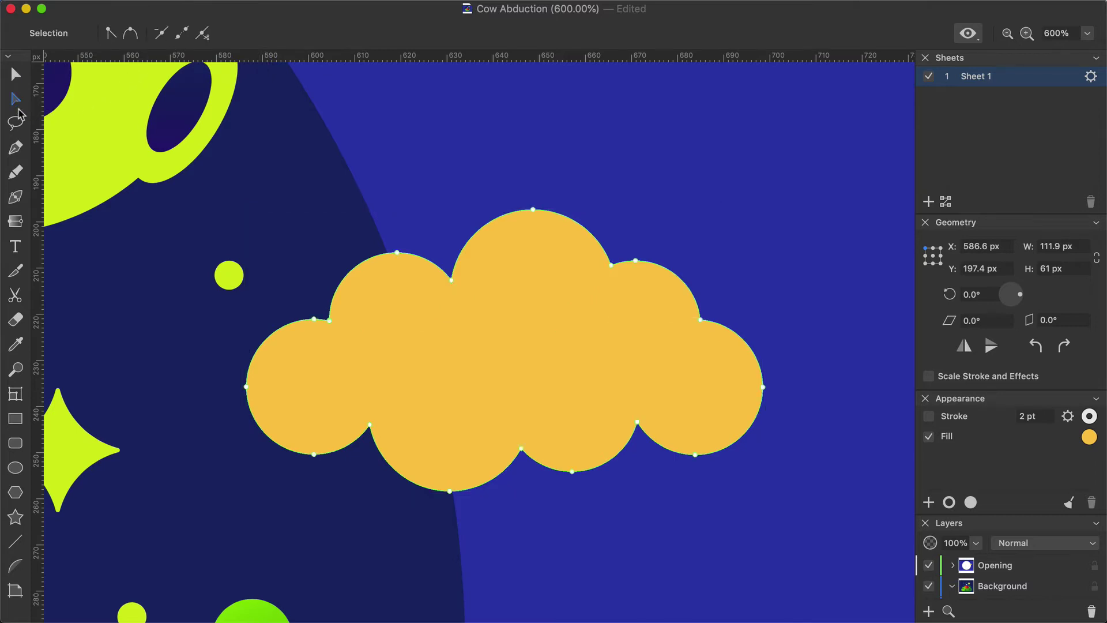
pyautogui.click(369, 427)
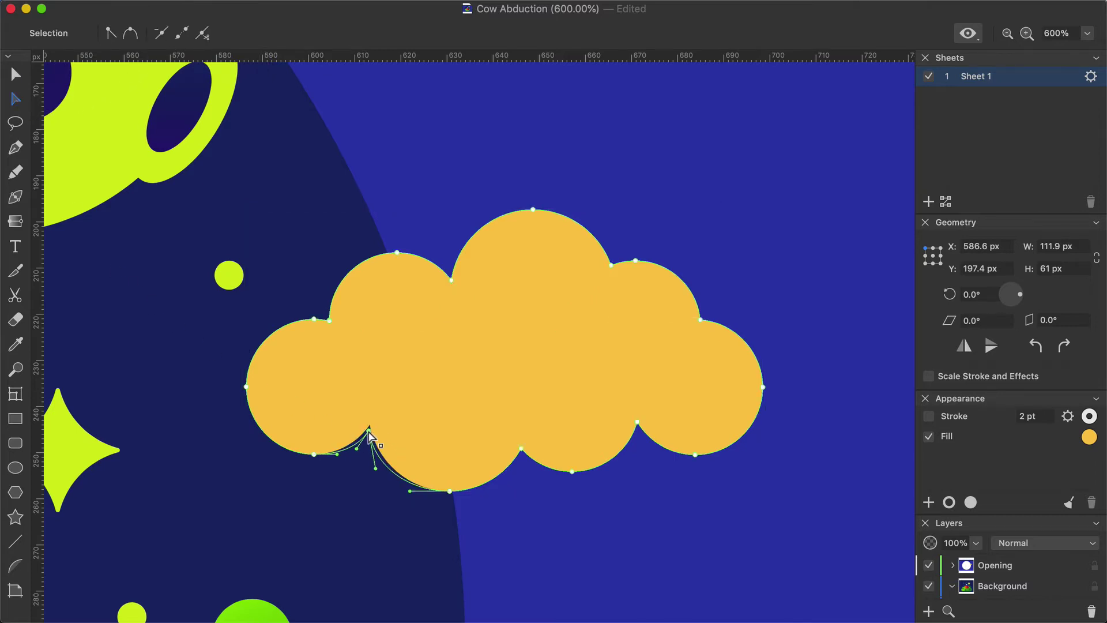
pyautogui.click(520, 450)
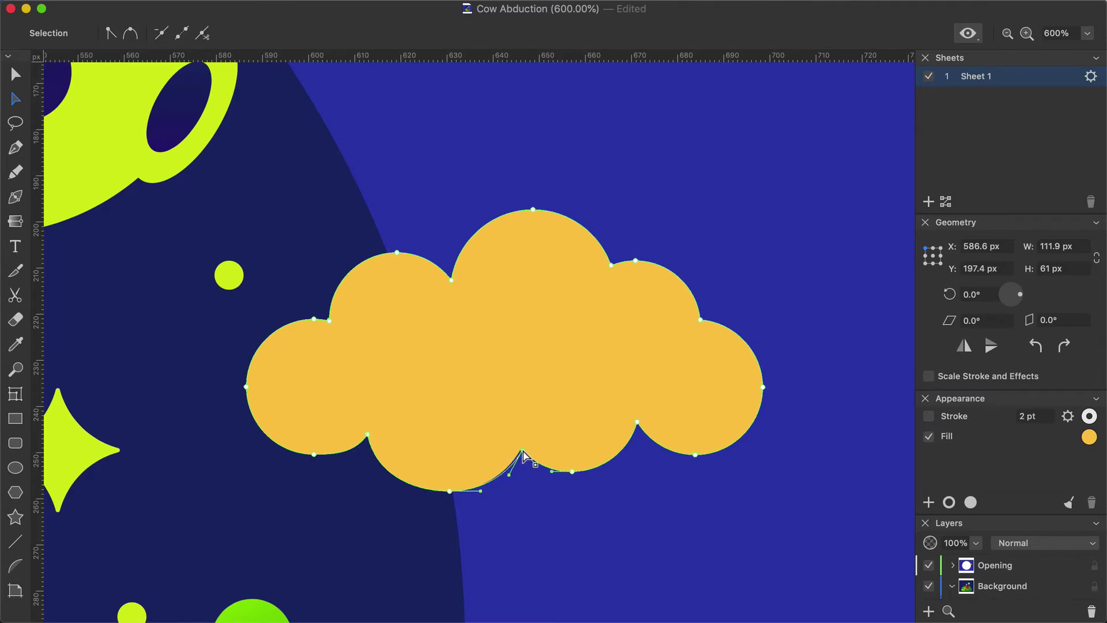
pyautogui.moveTo(638, 427); pyautogui.dragTo(641, 437)
pyautogui.press('v')
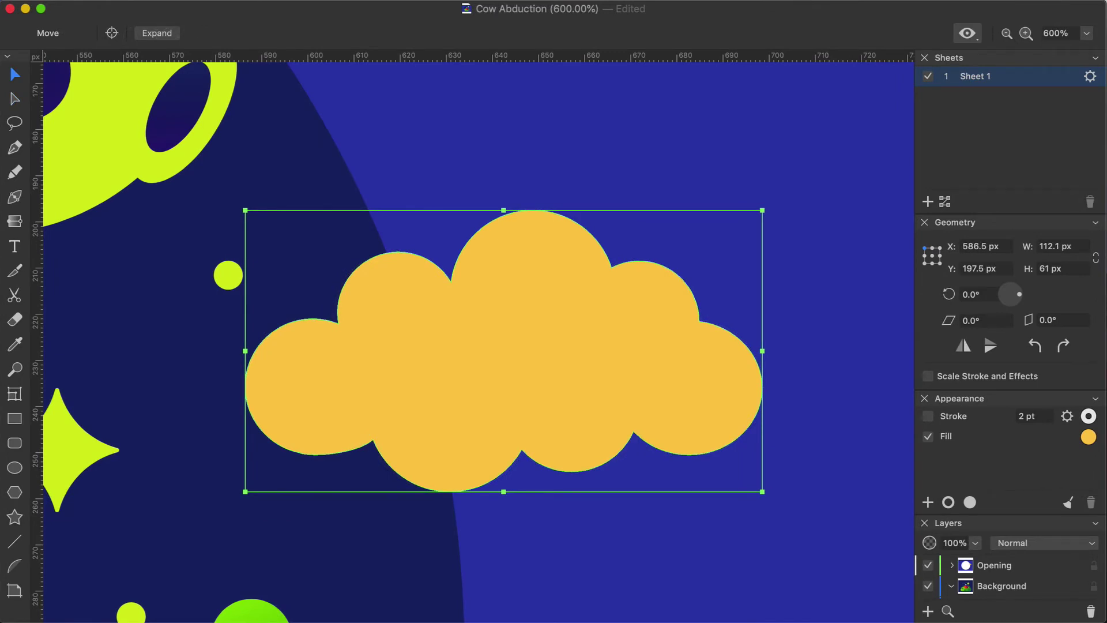
# Give the cloud a linear gradient fill running from yellow FFDB51 to pink F257A2.
pyautogui.click(1088, 437)
pyautogui.click(998, 271)
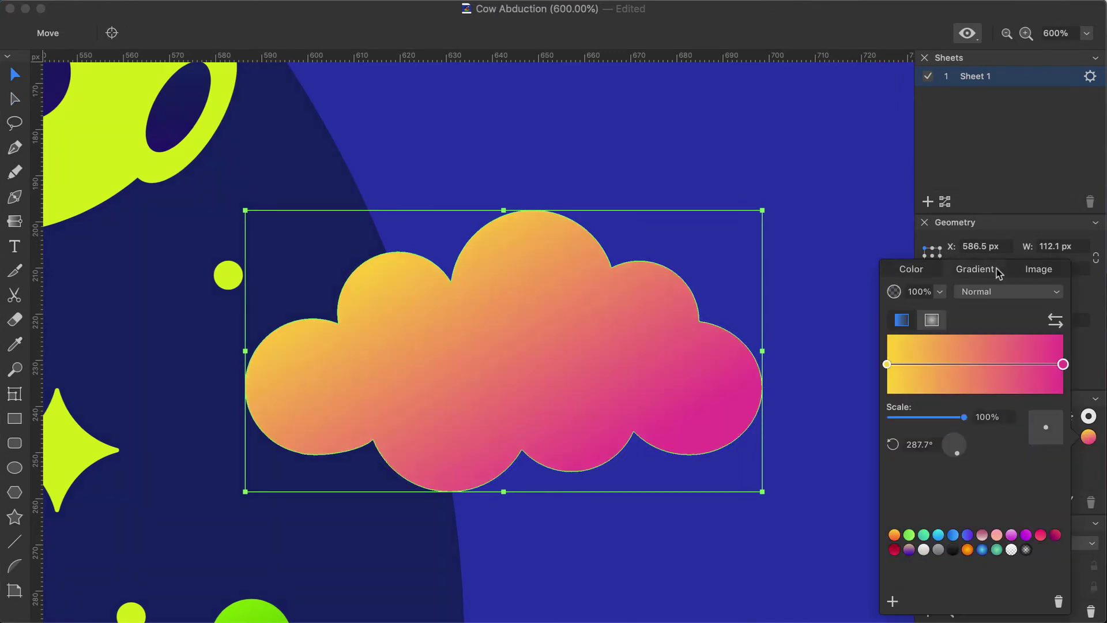
pyautogui.click(888, 364)
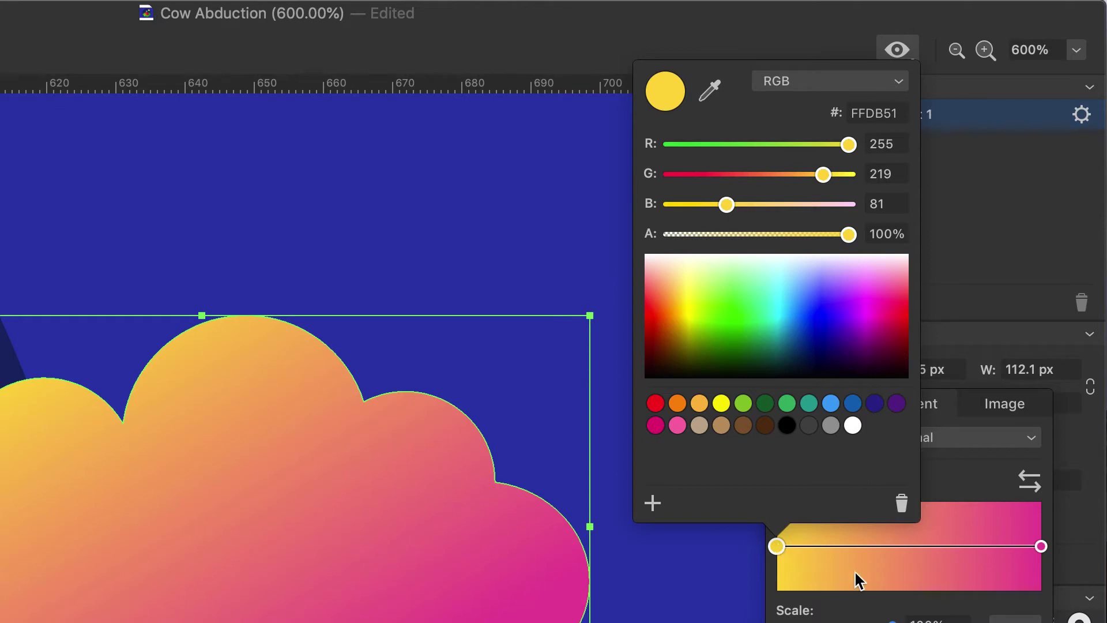
pyautogui.click(1041, 546)
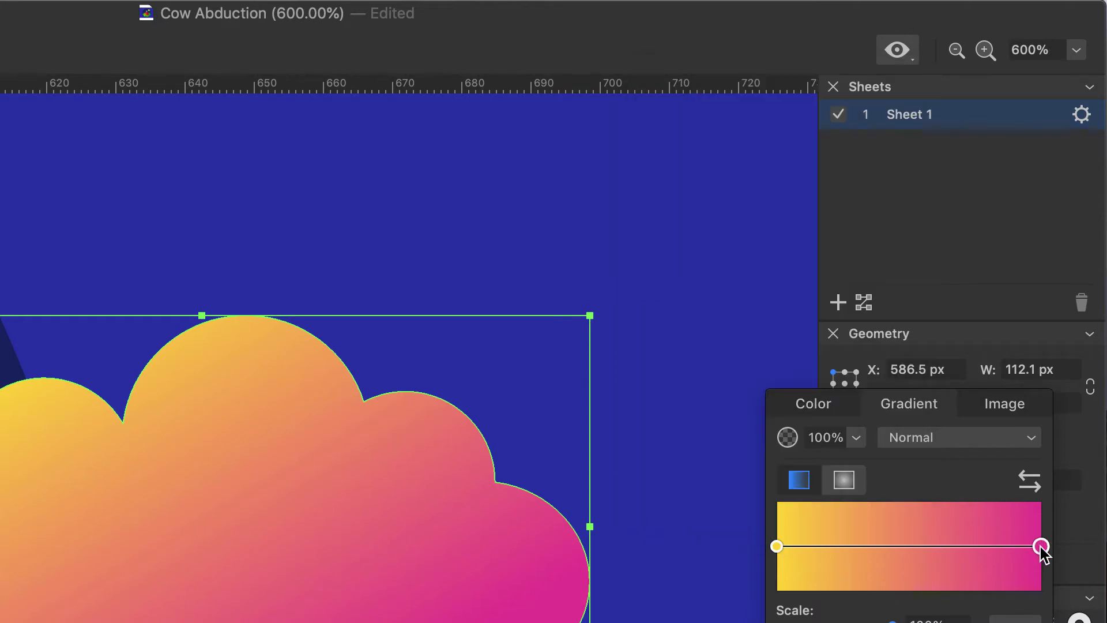
pyautogui.click(1041, 547)
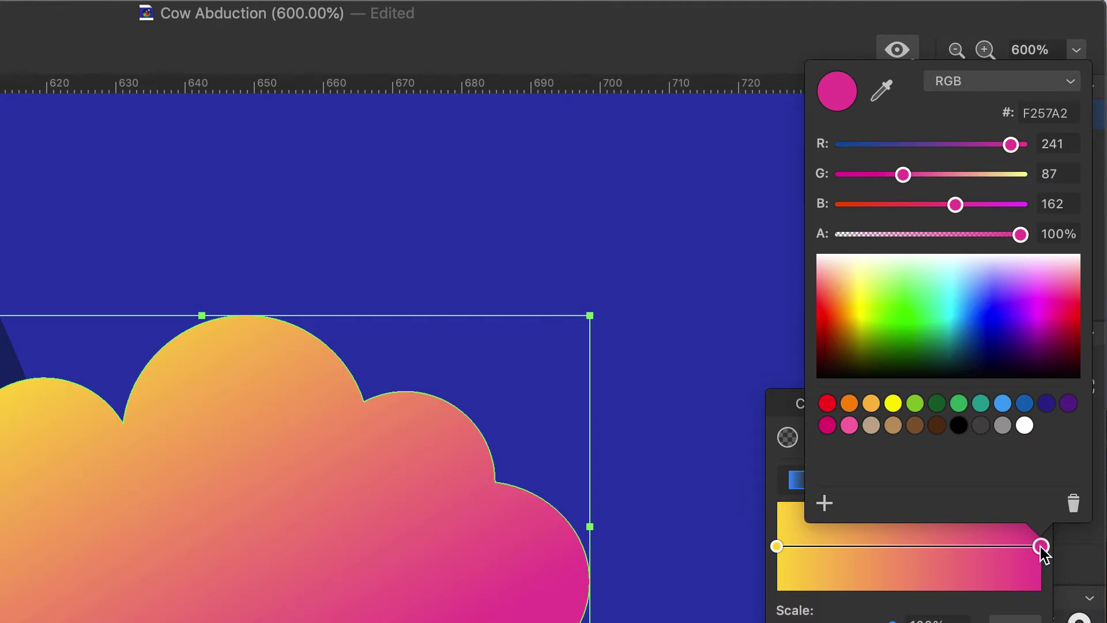
pyautogui.click(1041, 546)
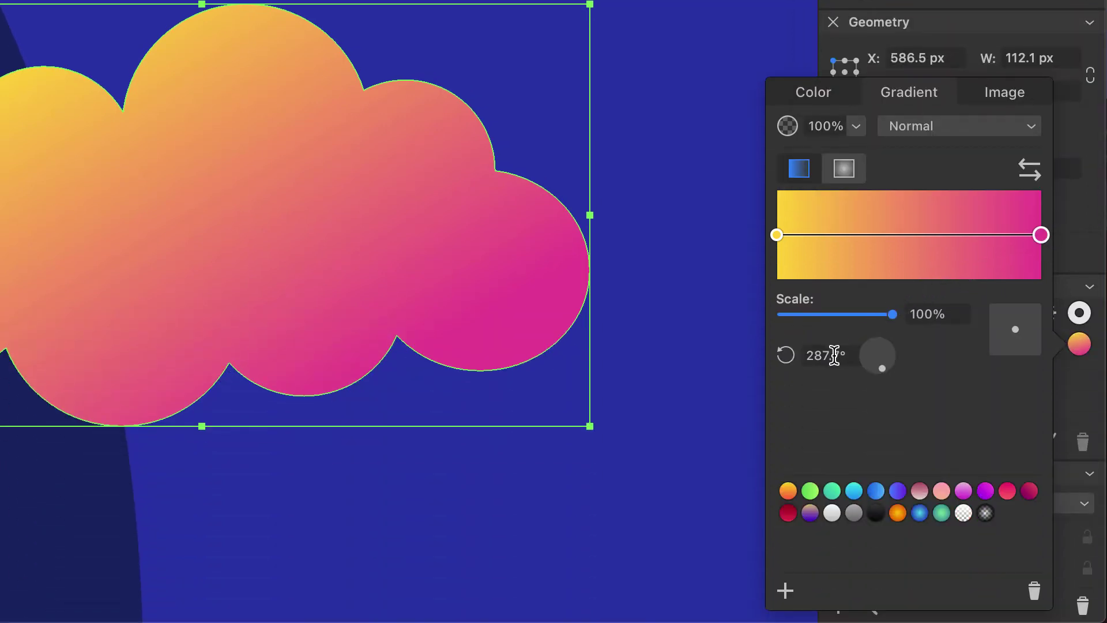
# Set the angle of the cloud's gradient to 288°.
pyautogui.doubleClick(834, 356)
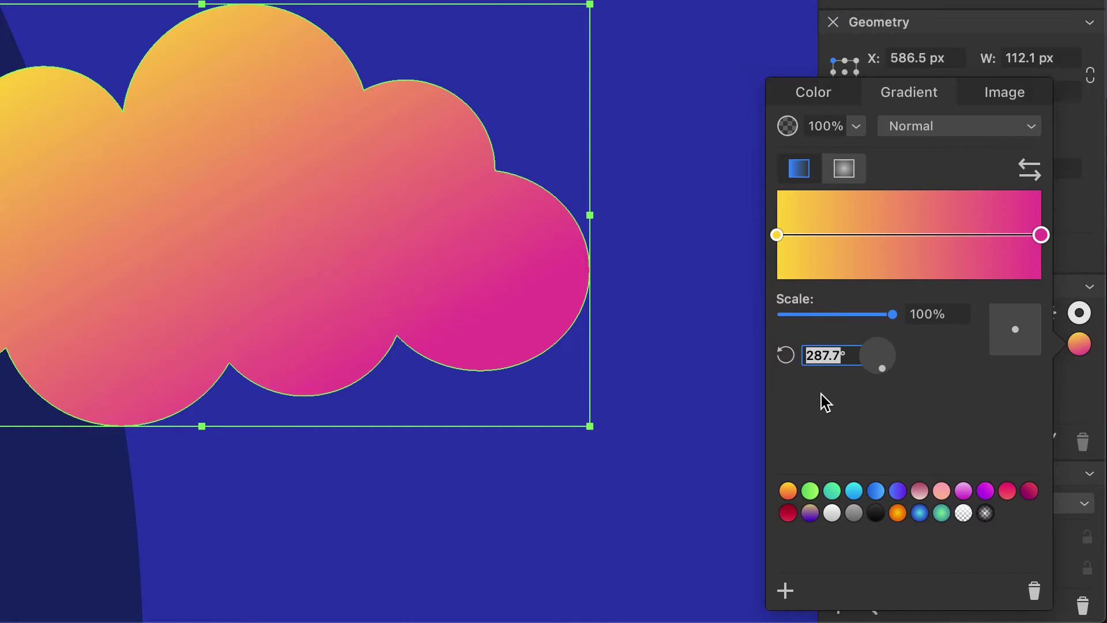
pyautogui.write('288')
pyautogui.press('Return')
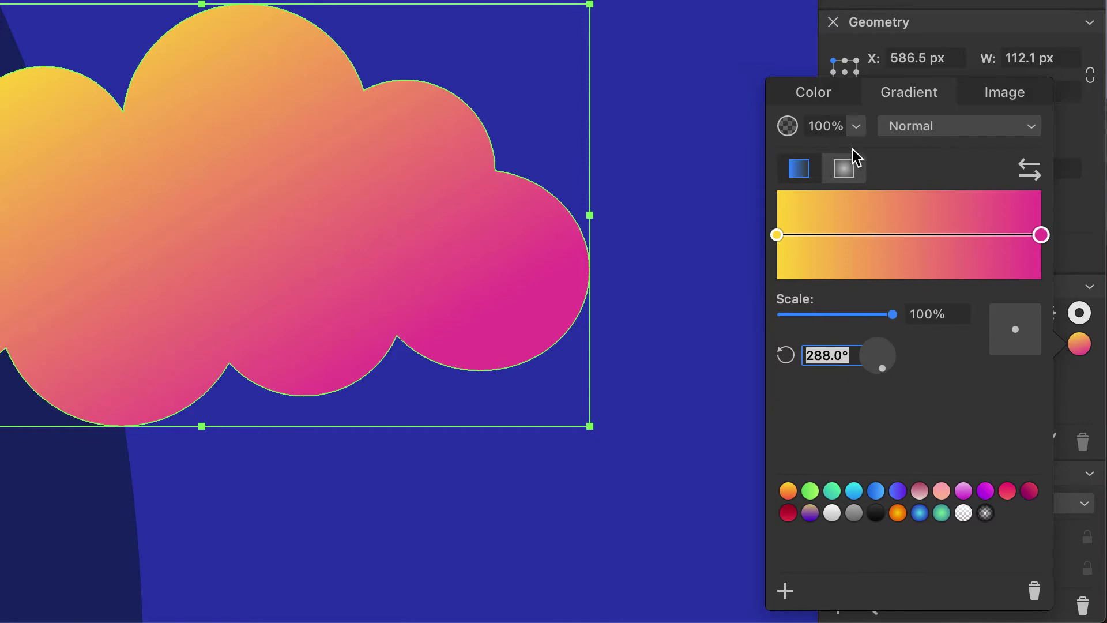
pyautogui.click(856, 125)
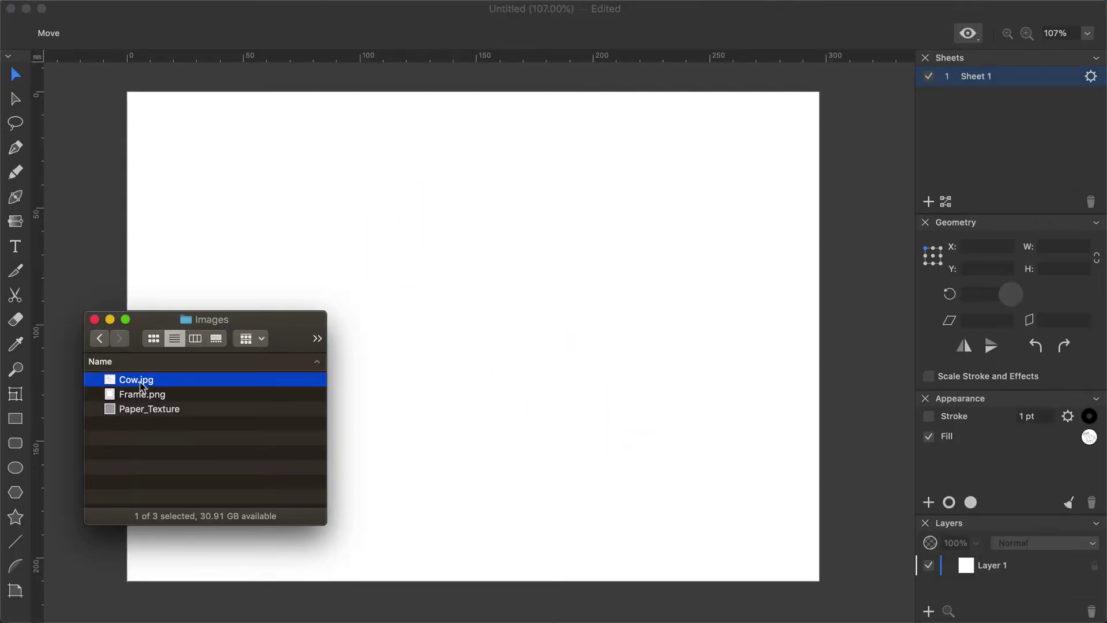
# Import the cow sketch Cow.jpg from the Images folder onto the blank sheet of the untitled document.
pyautogui.moveTo(136, 380)
pyautogui.mouseDown()
pyautogui.moveTo(444, 398)
pyautogui.moveTo(466, 325)
pyautogui.mouseUp()
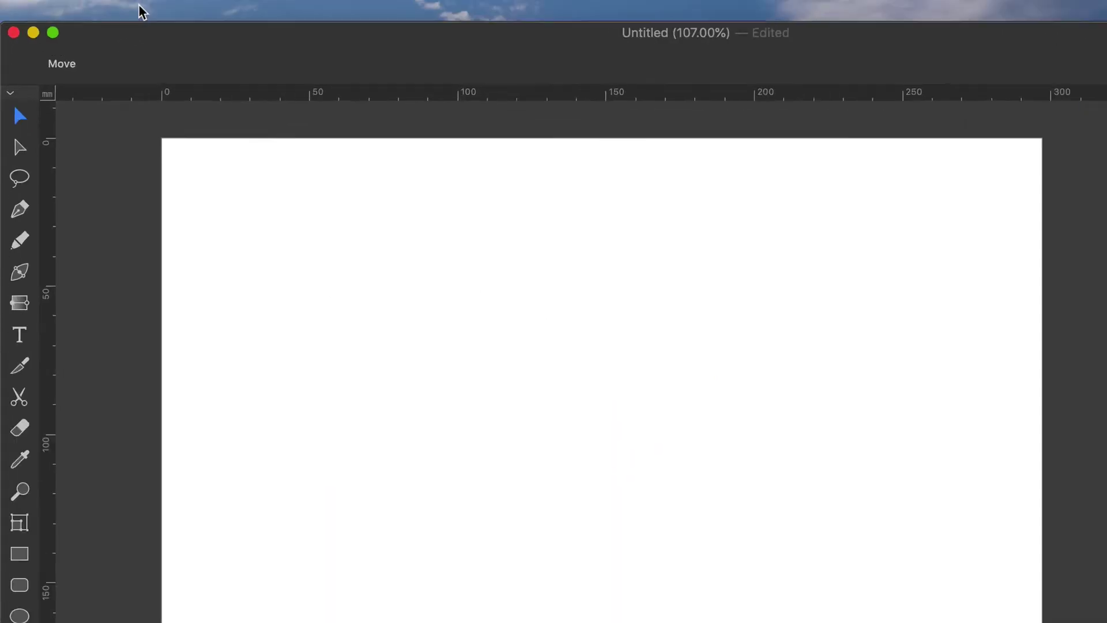
pyautogui.click(112, 0)
pyautogui.click(172, 168)
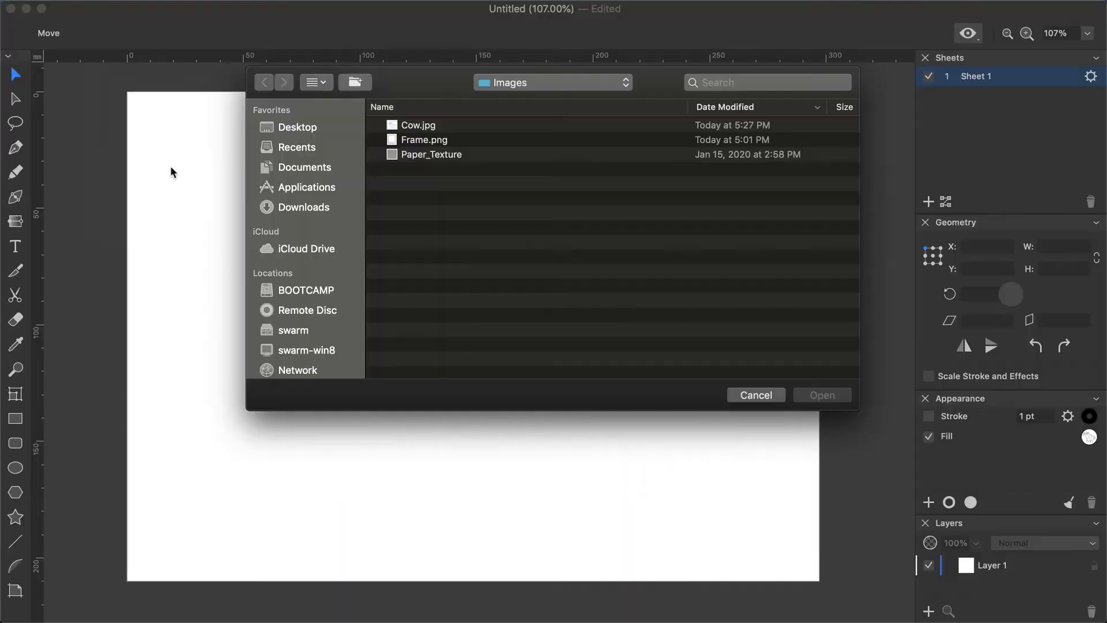
pyautogui.click(475, 126)
pyautogui.click(831, 398)
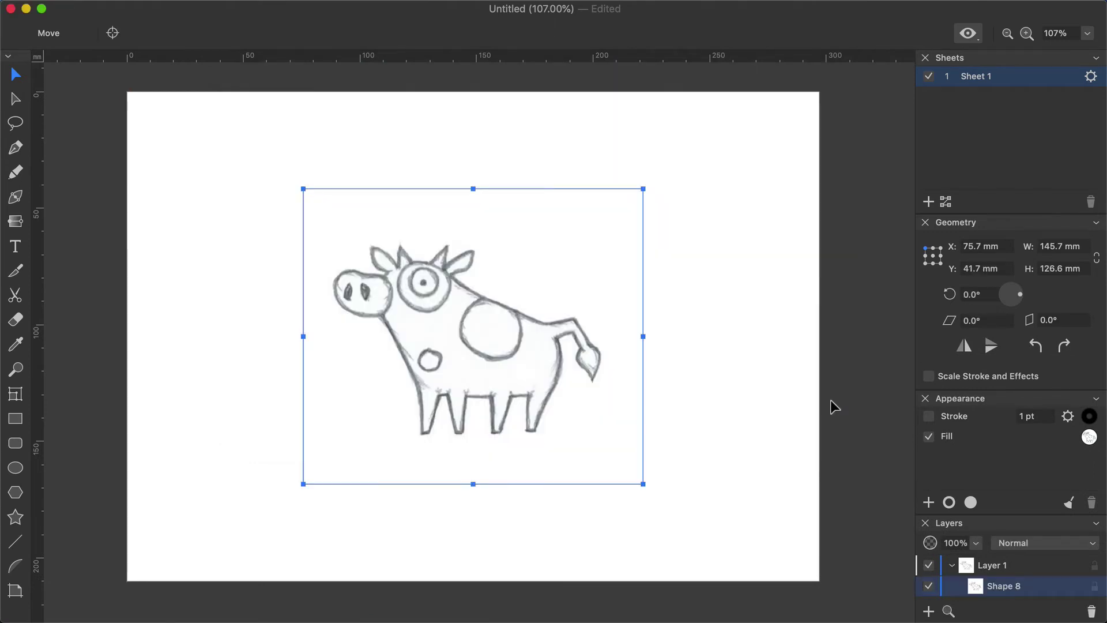
# Start tracing the cow with the Pen tool from the tail base along the back and around the ear behind the eye.
pyautogui.press('p')
pyautogui.click(544, 325)
pyautogui.click(467, 289)
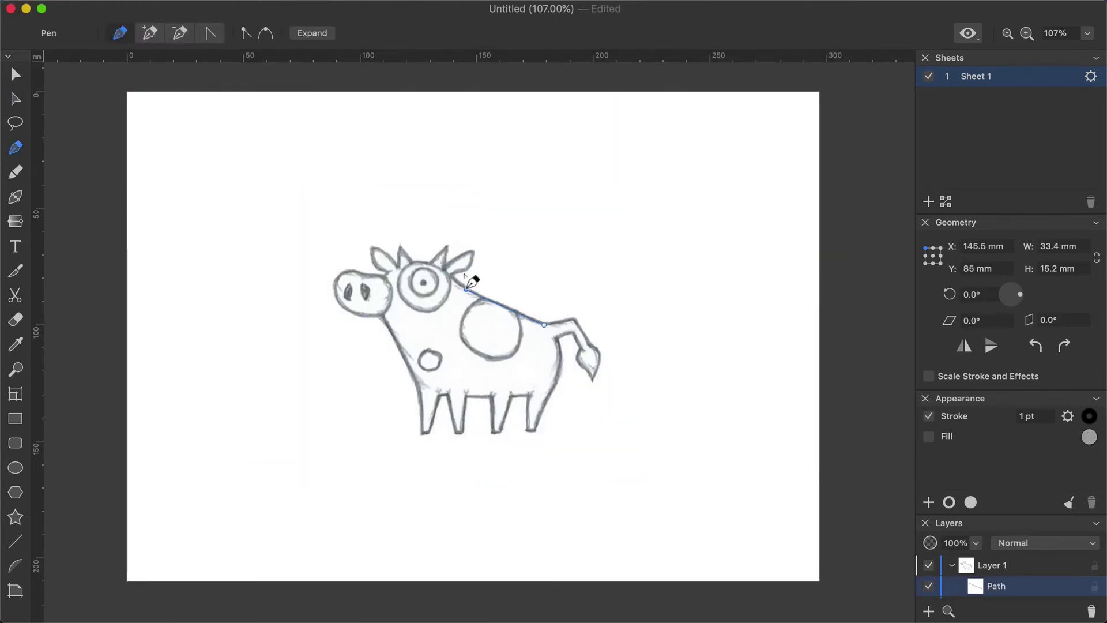
pyautogui.click(451, 275)
pyautogui.click(468, 269)
pyautogui.click(474, 252)
# Continue the cow's outline over both horns and the top of the head to the ear above the snout.
pyautogui.click(447, 248)
pyautogui.click(445, 267)
pyautogui.click(430, 263)
pyautogui.click(413, 262)
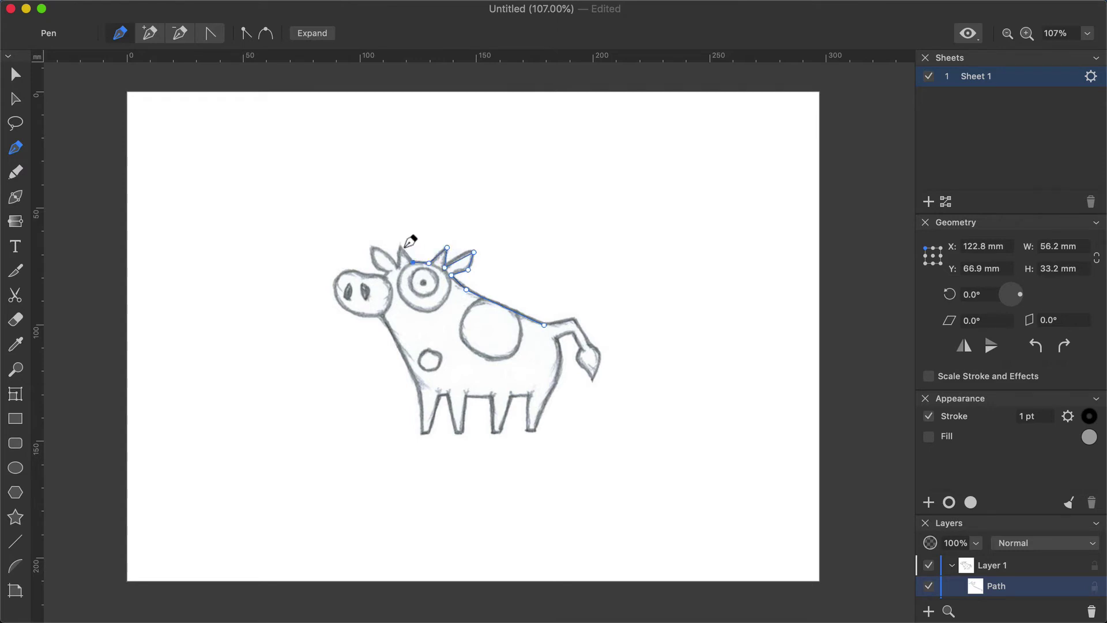
pyautogui.click(399, 266)
pyautogui.click(400, 244)
pyautogui.click(372, 247)
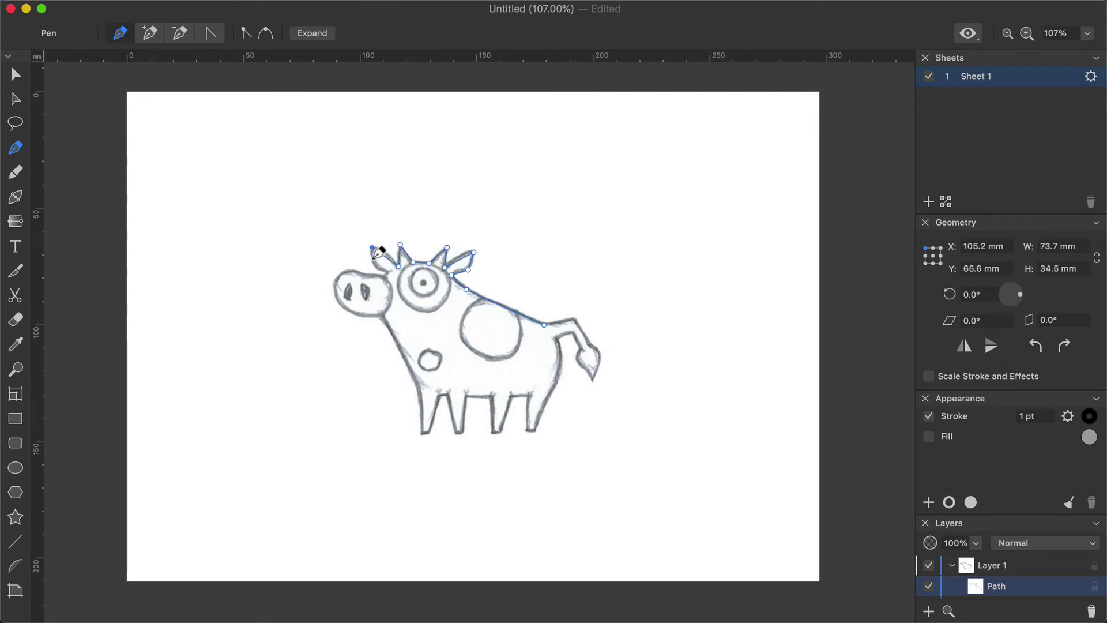
pyautogui.click(386, 261)
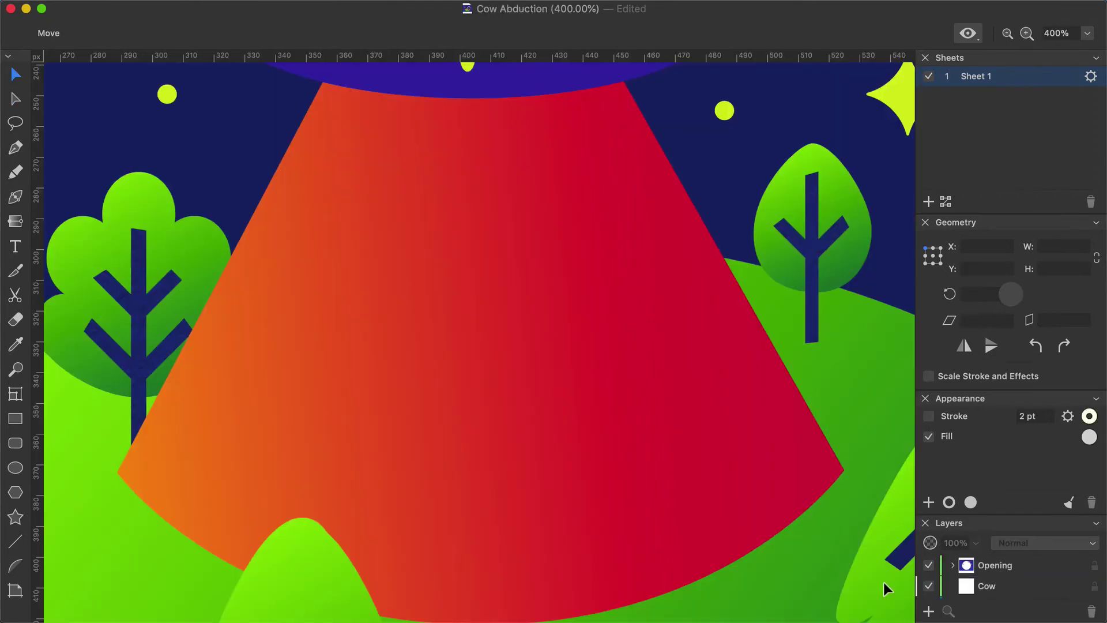
# Place the cow's D9D9D9 body on the Cow layer inside the beam, with the 4A3B96 ear, eye patch and tail tuft.
pyautogui.press('a')
pyautogui.press('super+v')
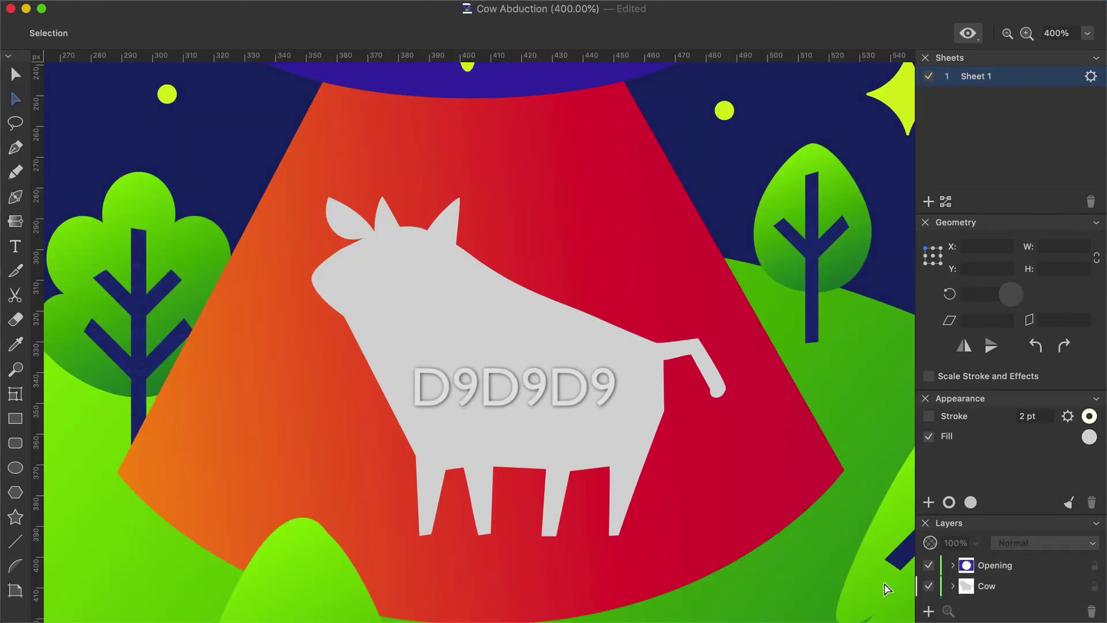
pyautogui.press('super+z')
pyautogui.press('super+z')
pyautogui.press('super+z')
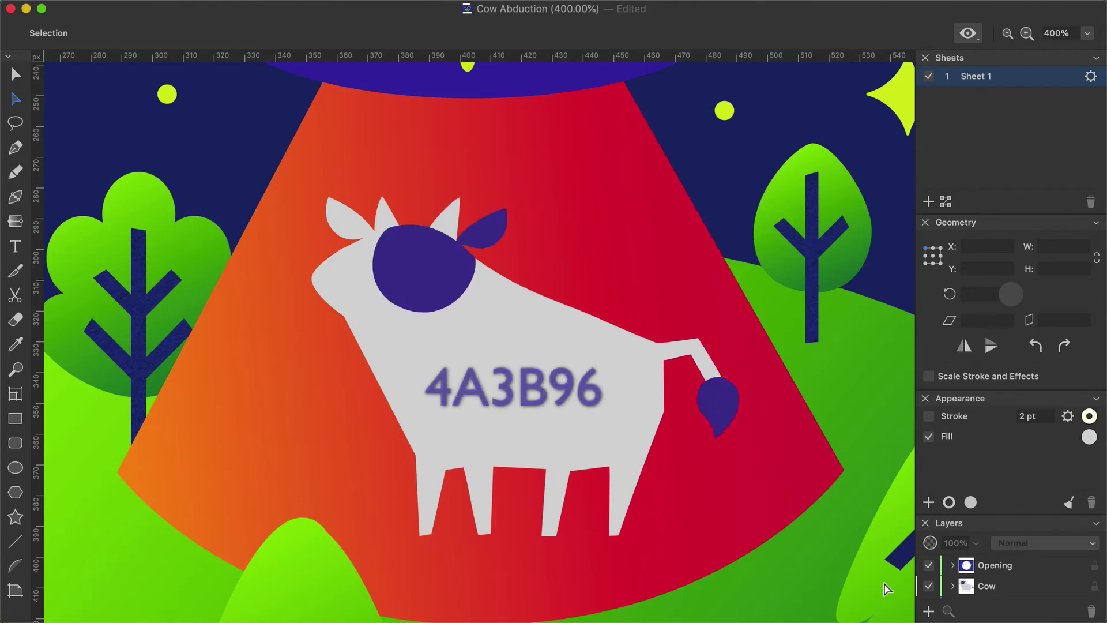
# Add the two purple spots to the cow's flank and chest.
pyautogui.press('super+z')
pyautogui.press('super+z')
pyautogui.press('super+z')
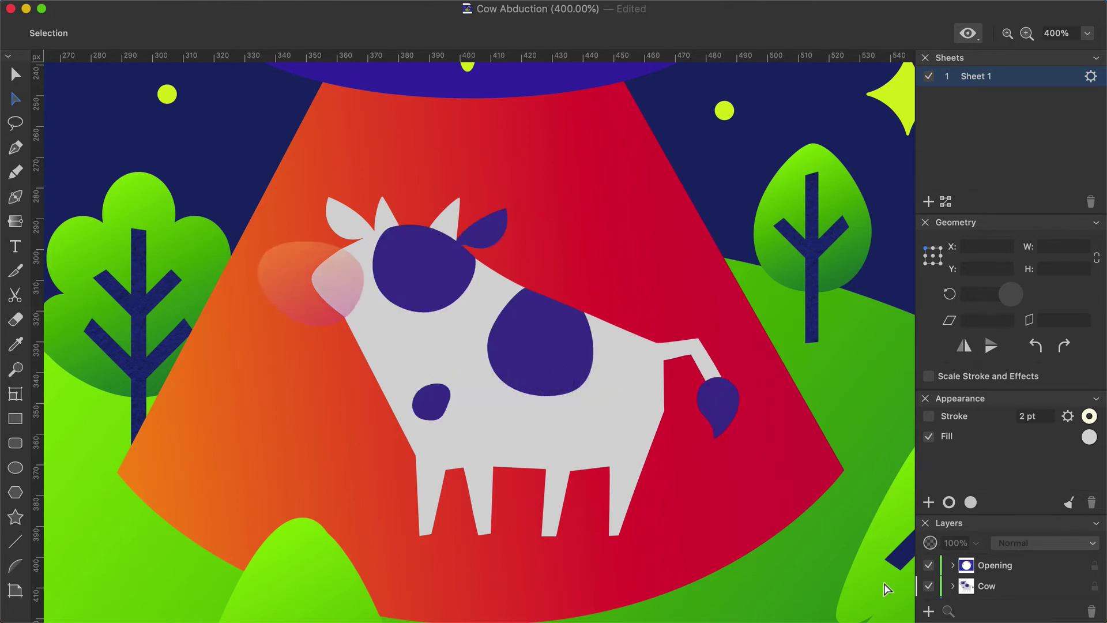
# Add the cow's orange-to-pink gradient snout with dark nostrils, and its light grey eye with a pupil.
pyautogui.press('super+z')
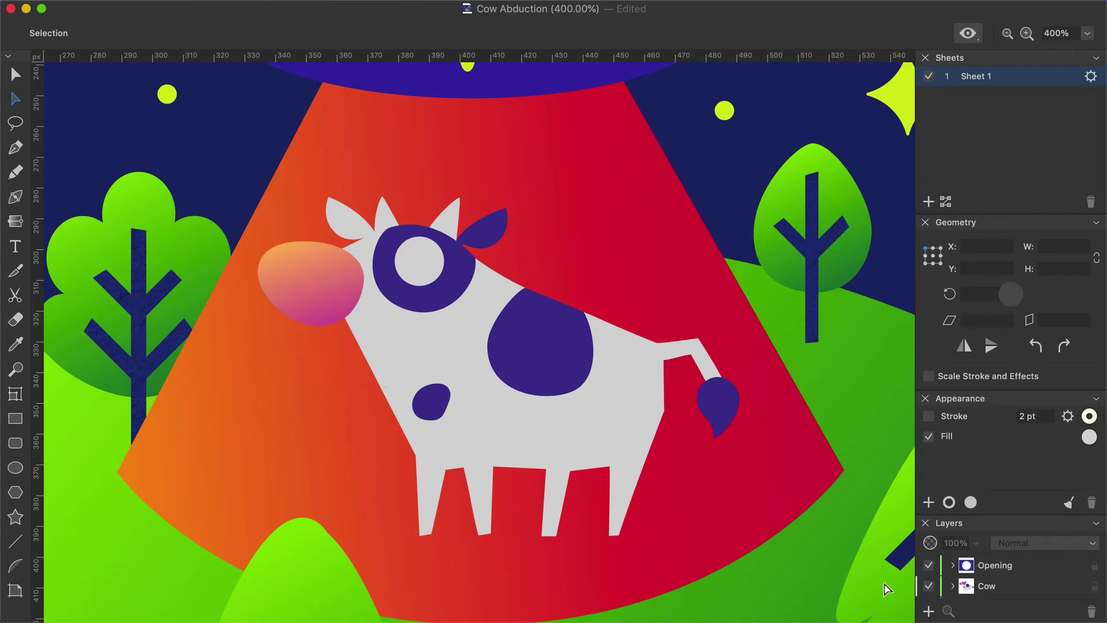
pyautogui.press('super+z')
pyautogui.press('super+z')
pyautogui.press('super+z')
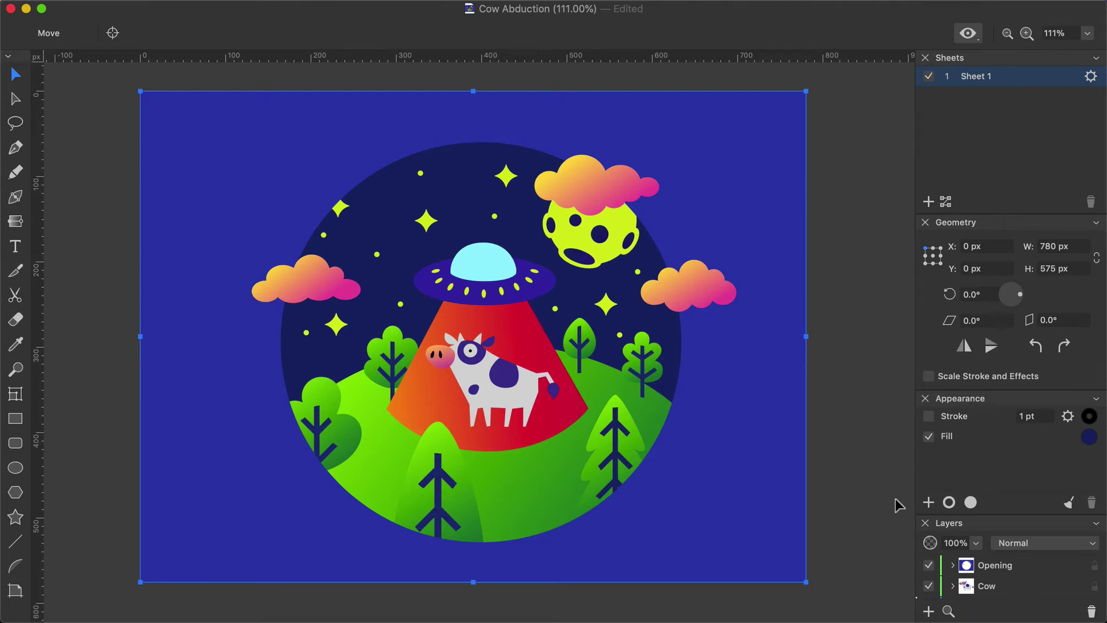
# Add a second fill to the night sky rectangle, using the Paper_Texture image.
pyautogui.click(929, 501)
pyautogui.click(969, 512)
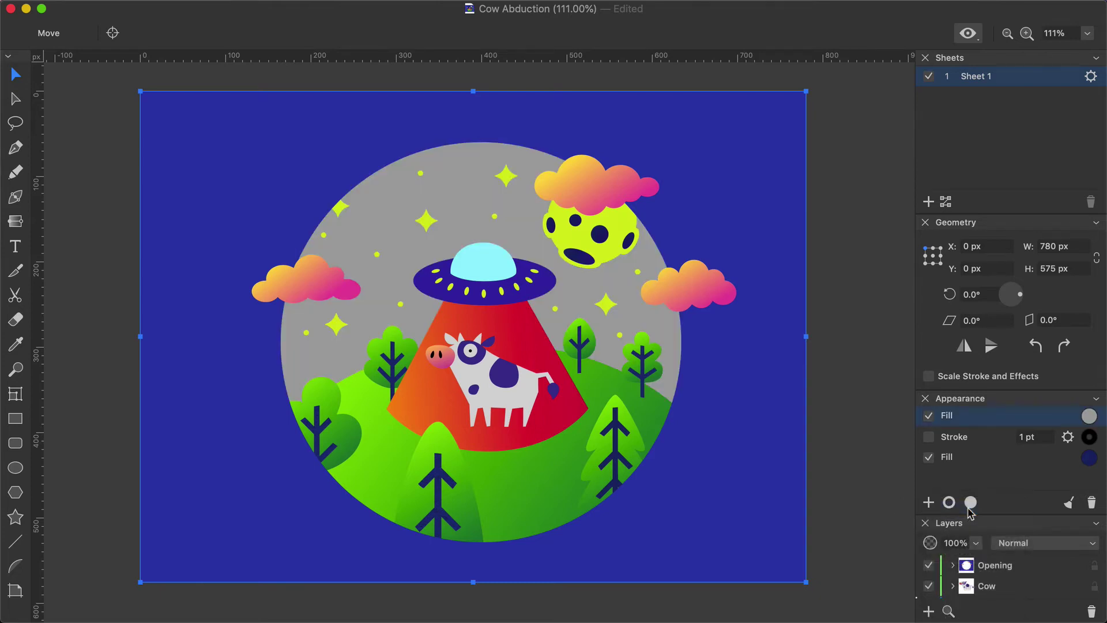
pyautogui.click(1089, 416)
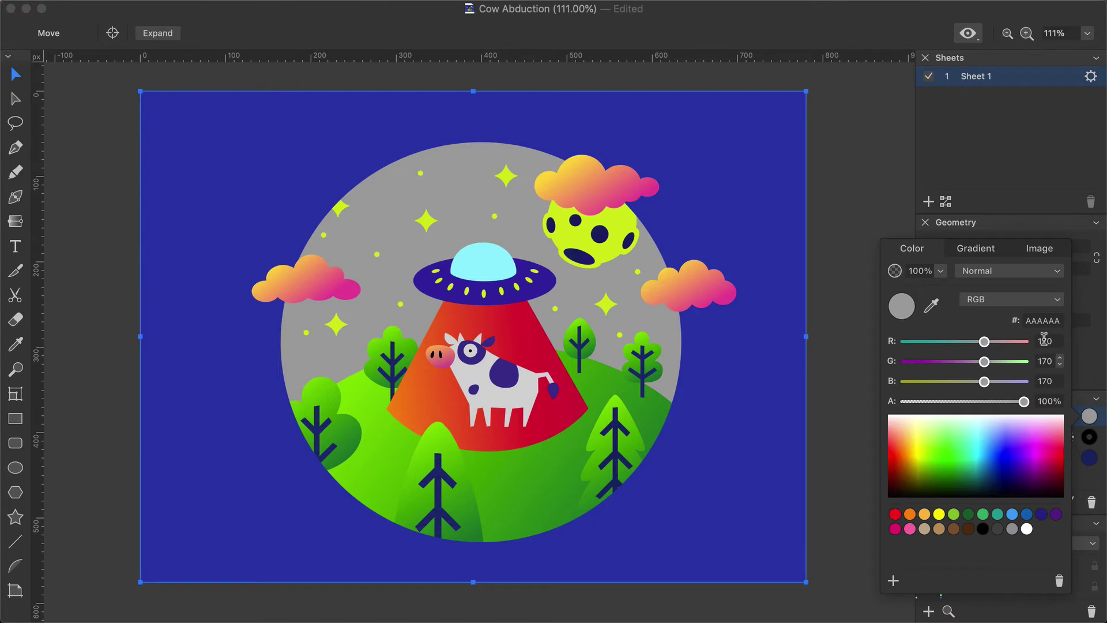
pyautogui.click(1038, 250)
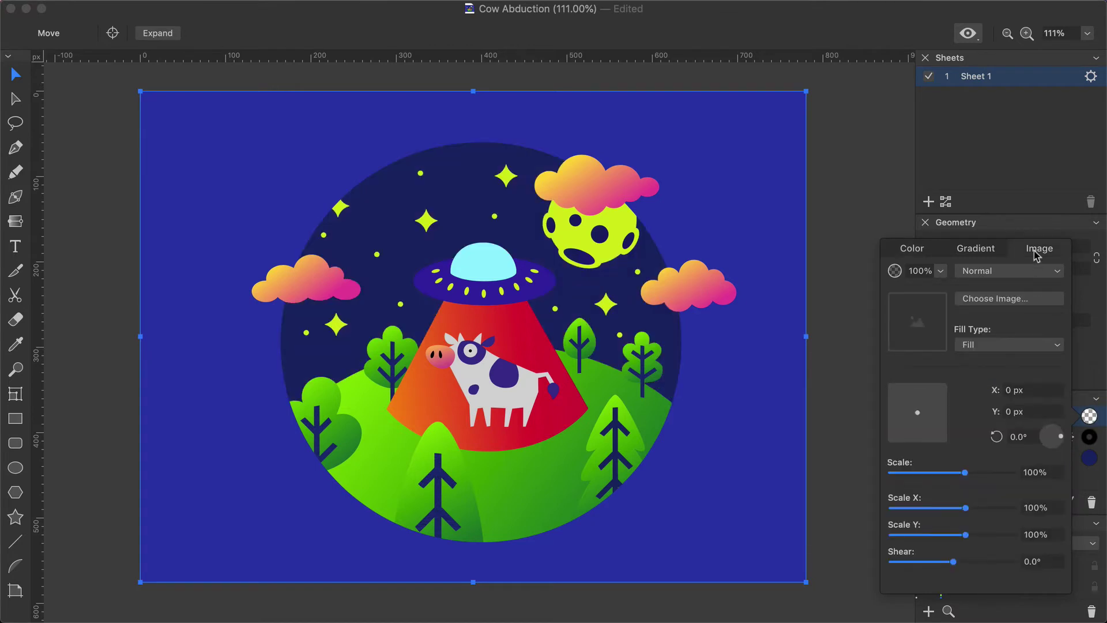
pyautogui.click(1041, 298)
pyautogui.click(730, 128)
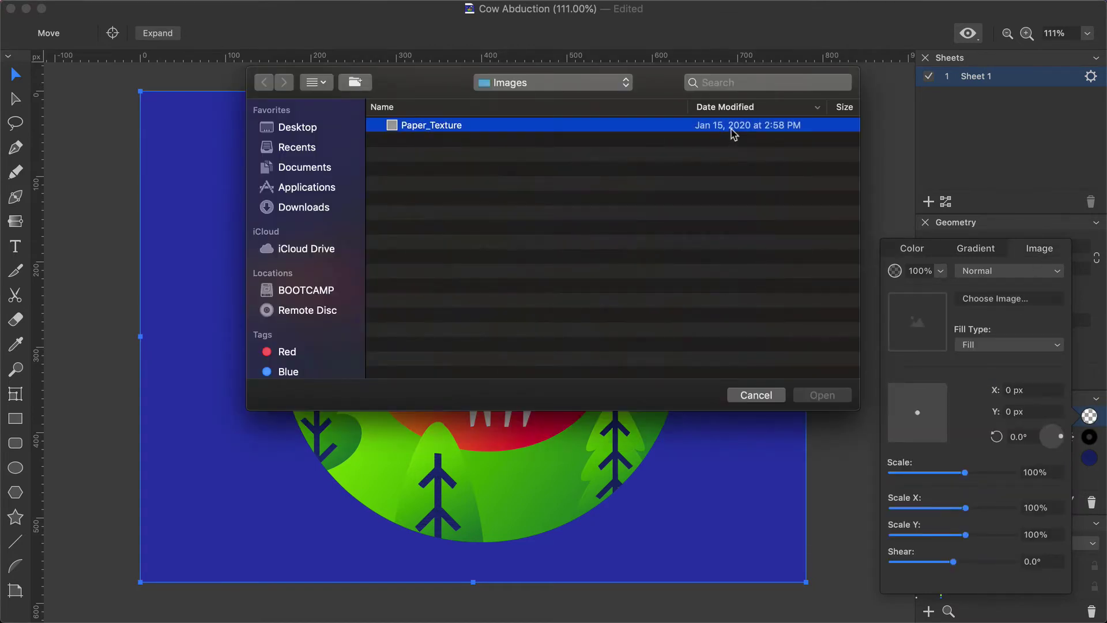
pyautogui.click(837, 395)
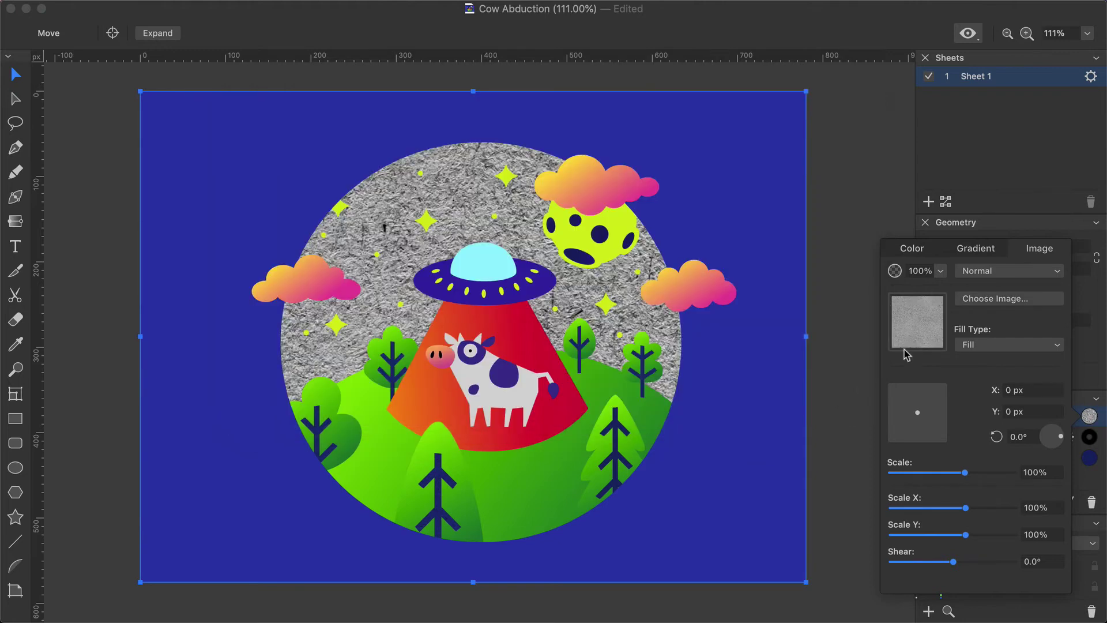
# Set the sky's texture fill to Overlay blending at 40% opacity.
pyautogui.click(980, 271)
pyautogui.click(996, 309)
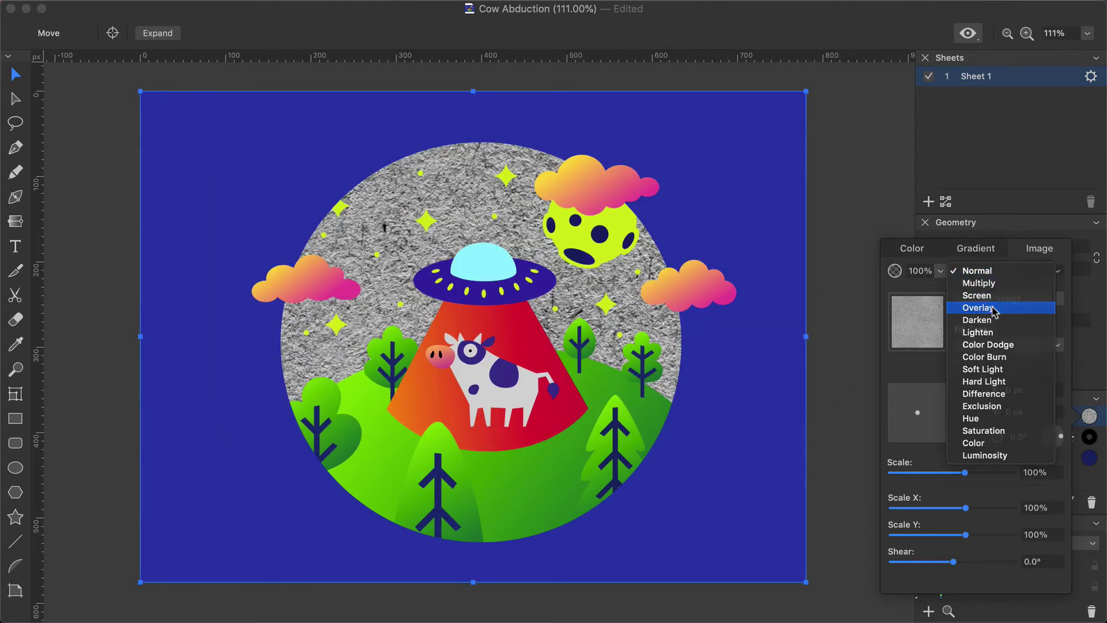
pyautogui.click(919, 271)
pyautogui.write('40')
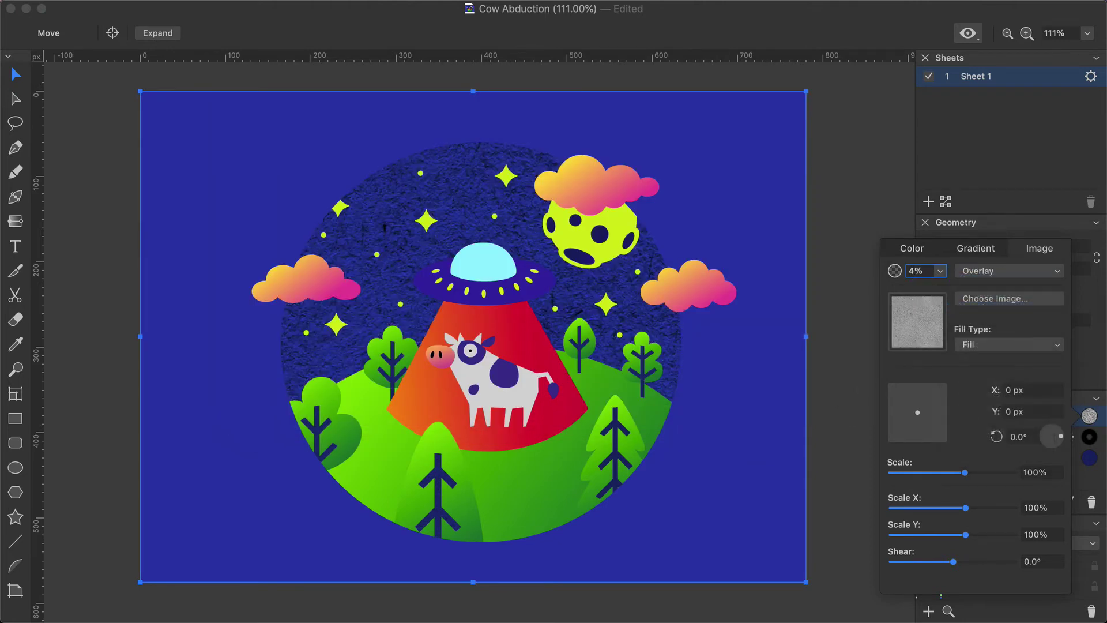
pyautogui.press('Return')
# Offset the sky's paper texture by about 24 px in X and -24 px in Y, and reduce its scale.
pyautogui.moveTo(923, 411); pyautogui.dragTo(931, 404)
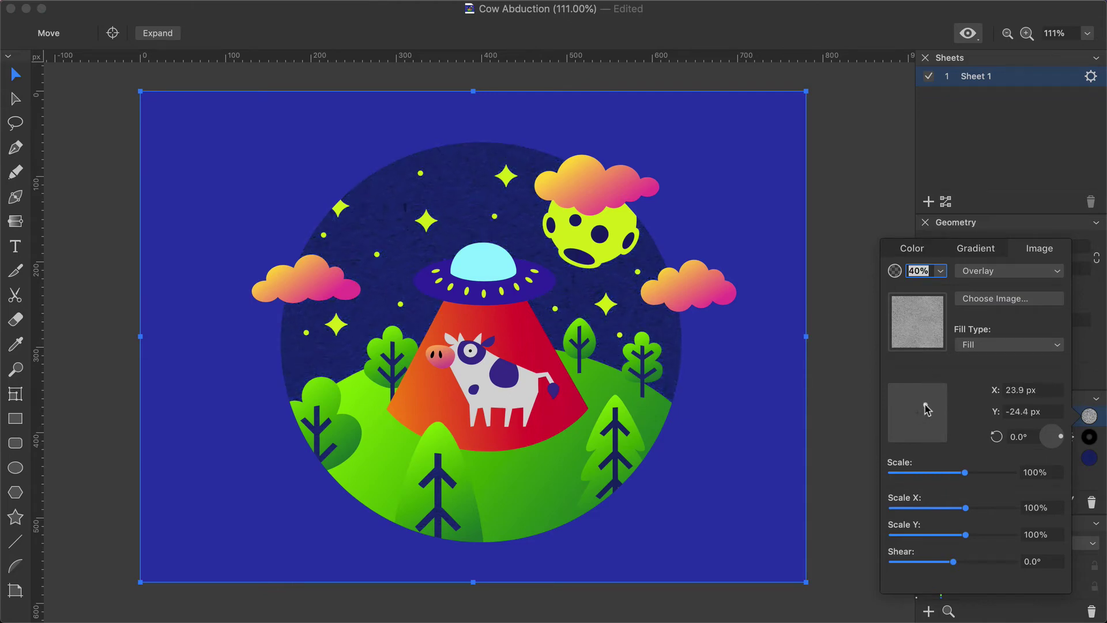
pyautogui.click(1033, 472)
pyautogui.write('60')
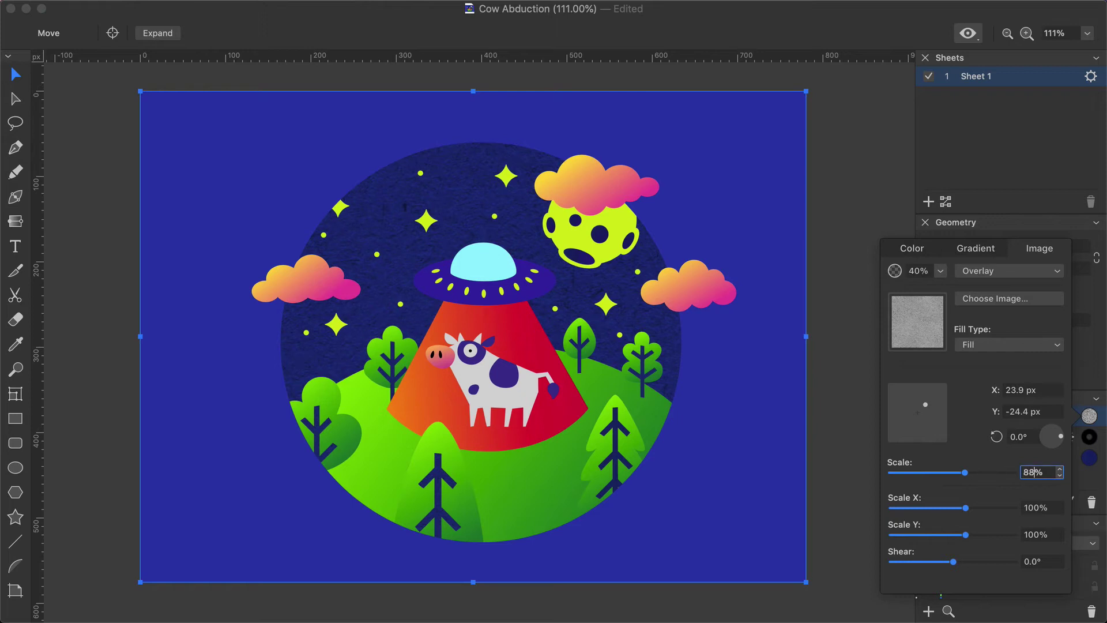
pyautogui.press('Return')
pyautogui.click(848, 459)
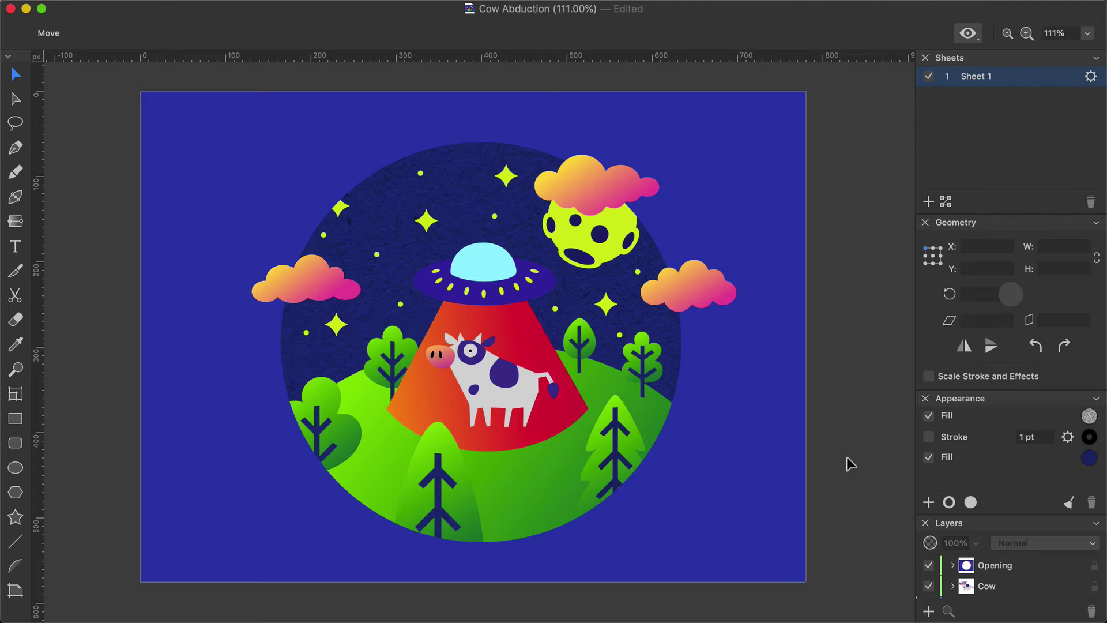
# Add a linear gradient fill above the sky's texture and set its start stop to FFFFFF.
pyautogui.press('super+a')
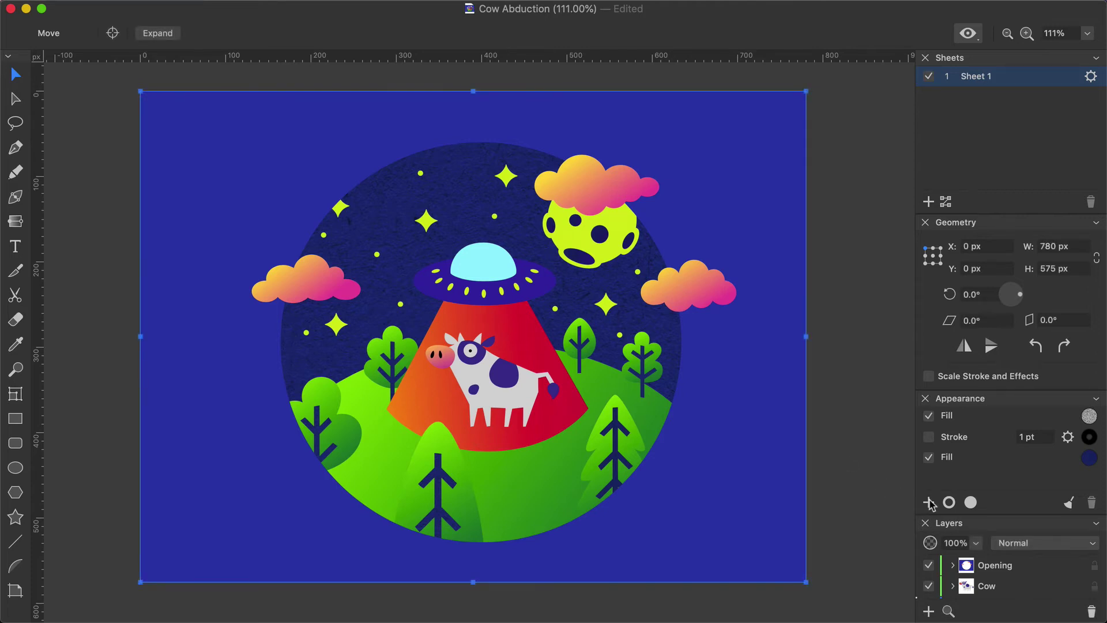
pyautogui.click(929, 502)
pyautogui.click(959, 506)
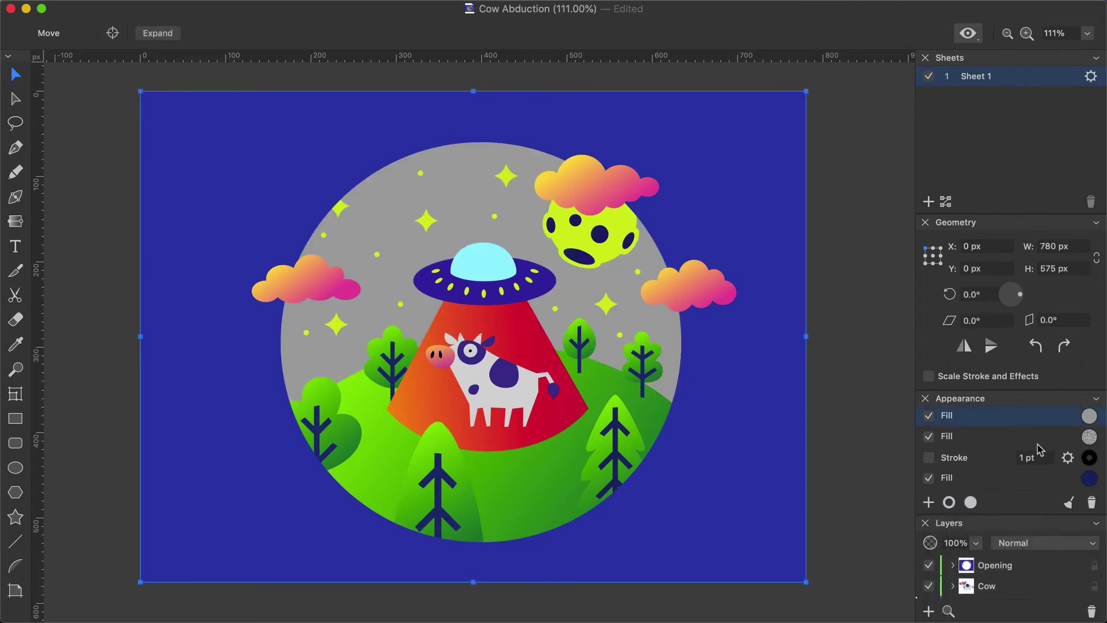
pyautogui.click(1089, 417)
pyautogui.click(983, 251)
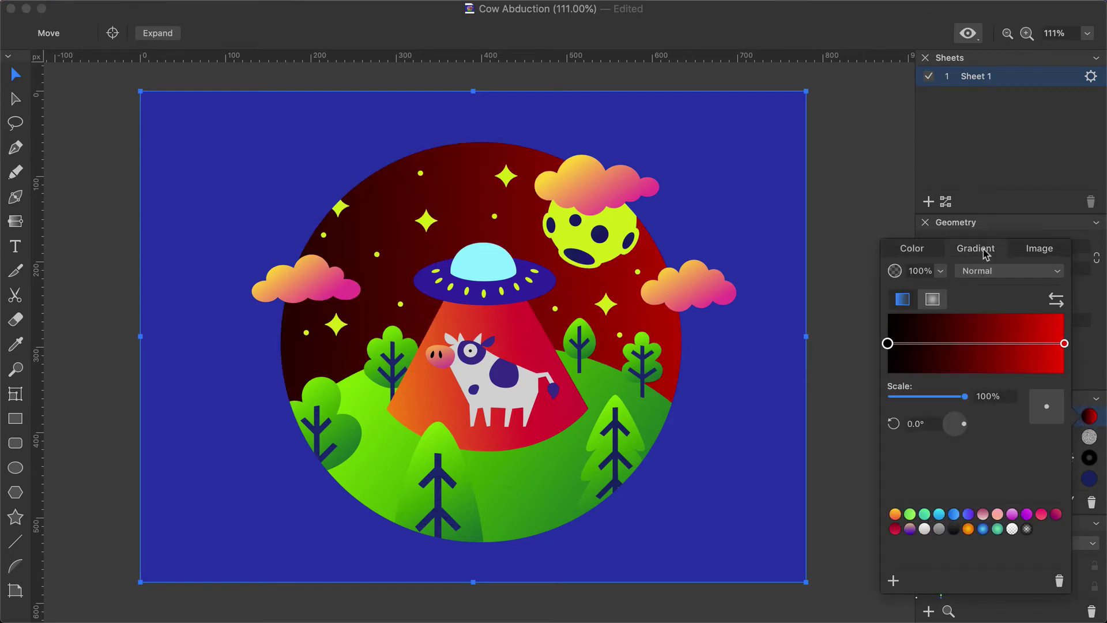
pyautogui.click(888, 344)
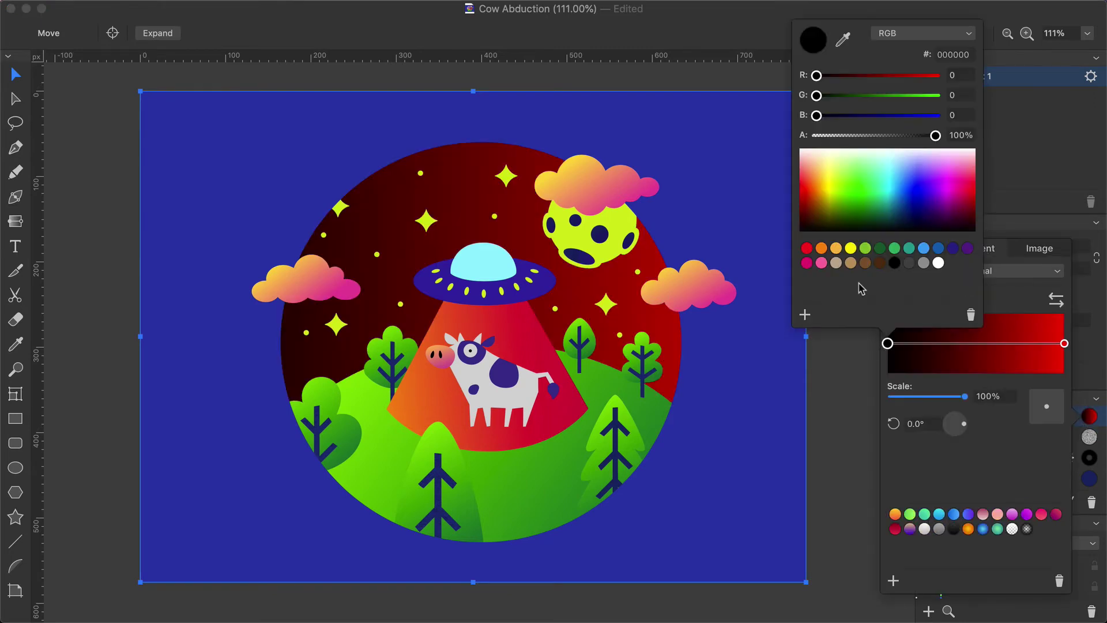
pyautogui.click(953, 54)
pyautogui.write('FFFFFF')
pyautogui.press('Return')
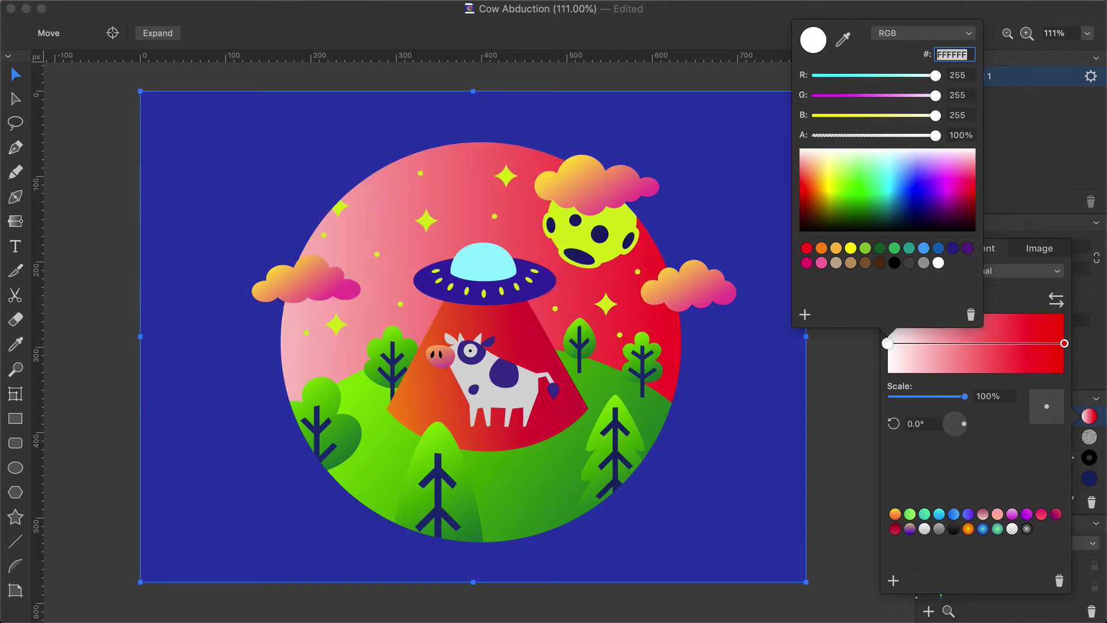
# Add a middle stop to the sky gradient with colour BD6A94 and 80% alpha.
pyautogui.click(986, 348)
pyautogui.click(985, 345)
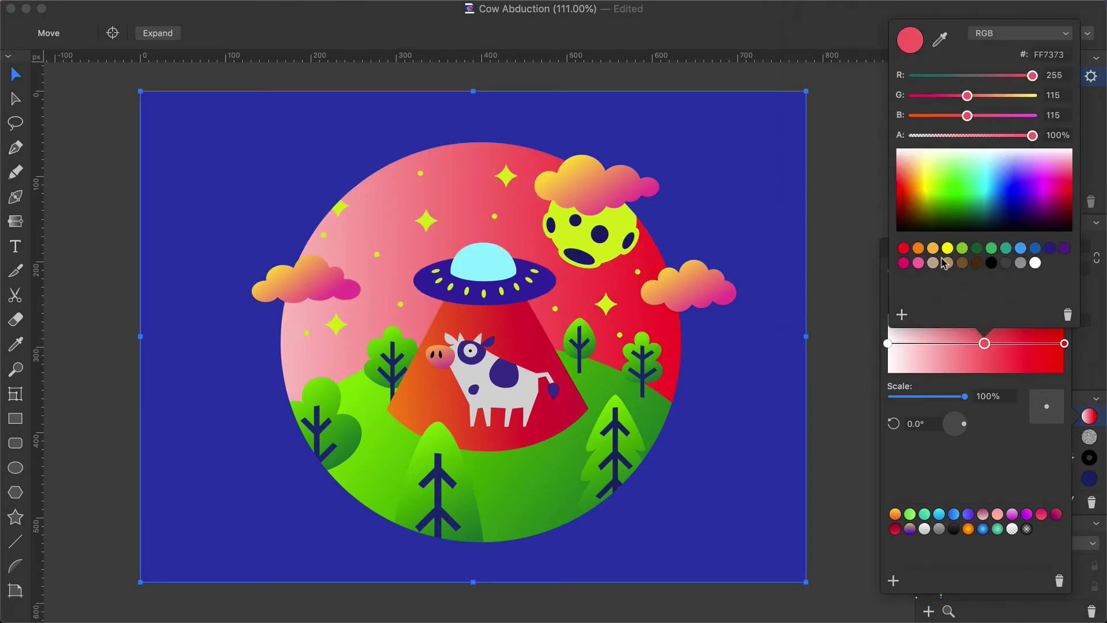
pyautogui.write('BD6A94')
pyautogui.press('Return')
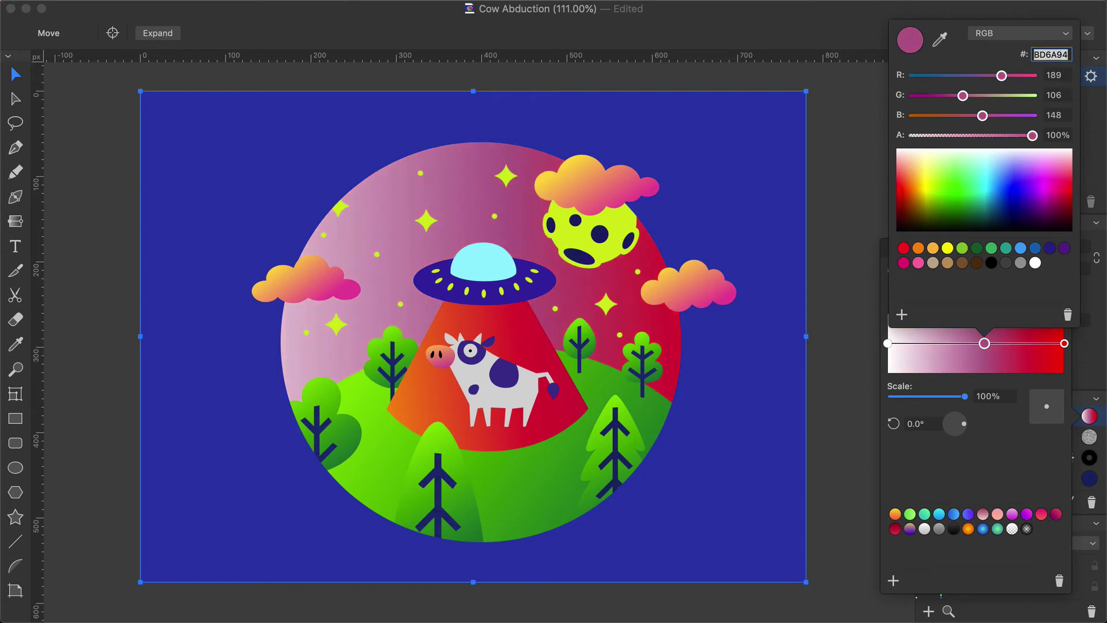
pyautogui.doubleClick(1054, 136)
pyautogui.write('80')
pyautogui.press('Return')
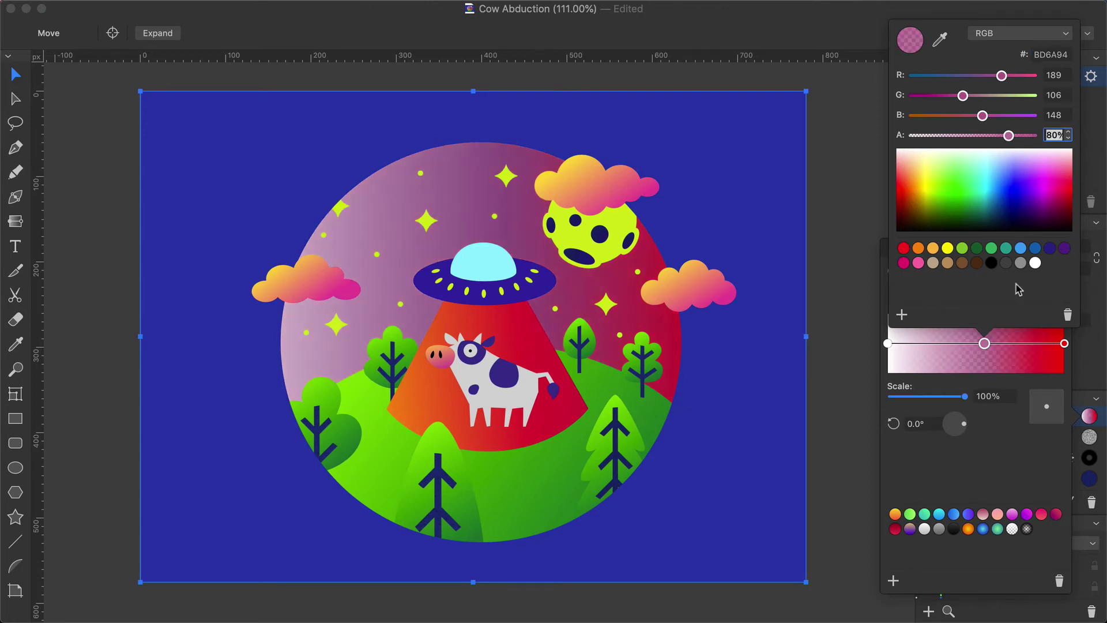
# Set the sky gradient's end stop to colour 961355 with 80% alpha.
pyautogui.click(1064, 343)
pyautogui.doubleClick(1071, 55)
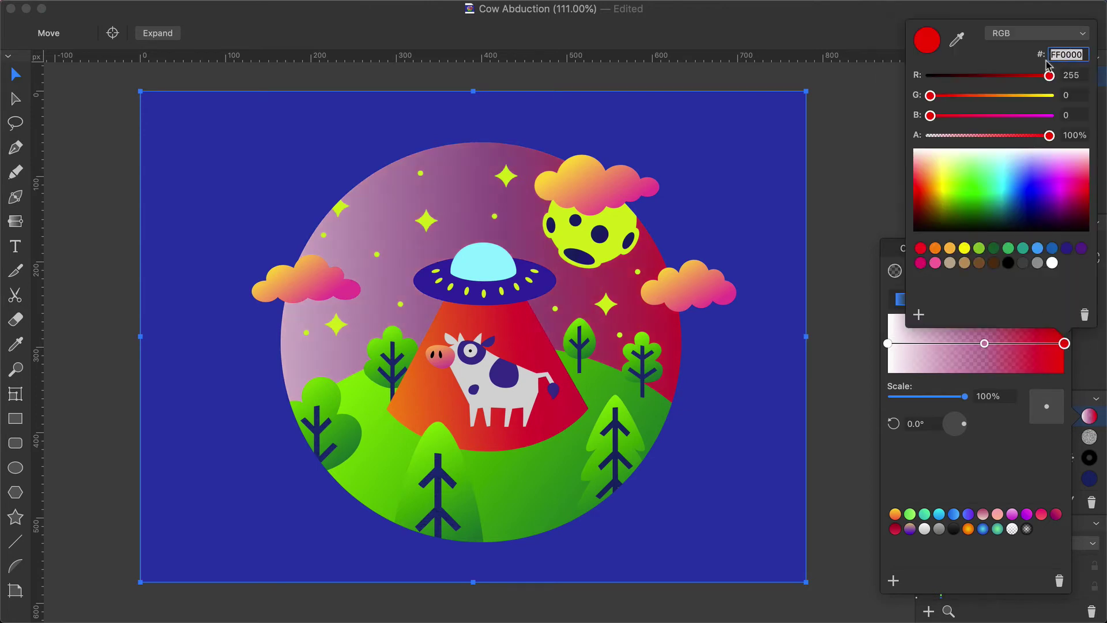
pyautogui.write('961355')
pyautogui.press('Return')
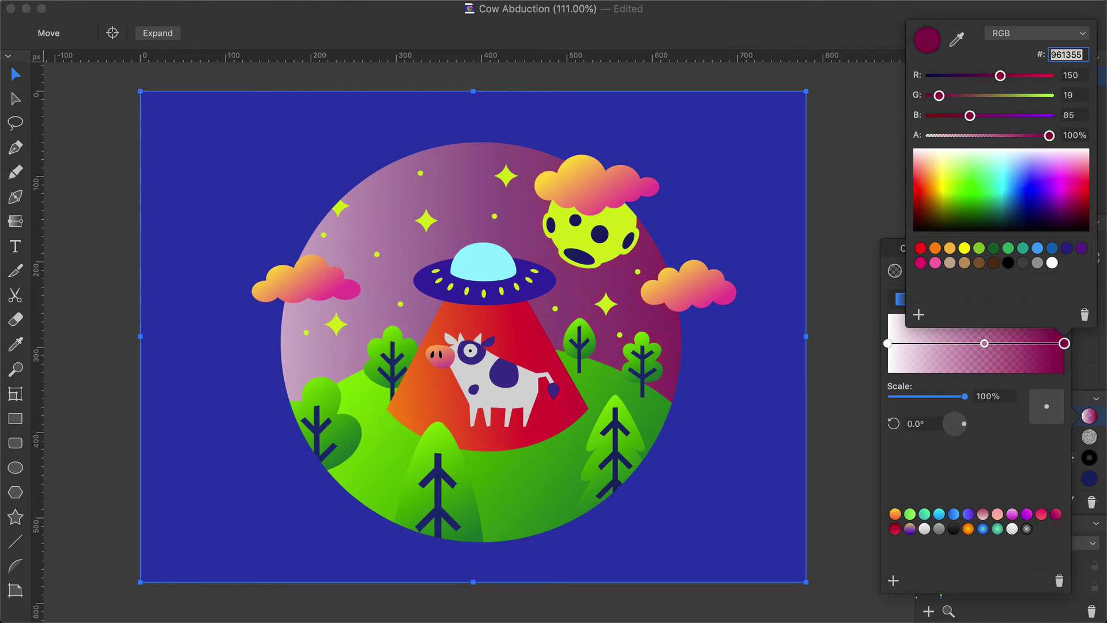
pyautogui.doubleClick(1072, 135)
pyautogui.write('80')
pyautogui.press('Return')
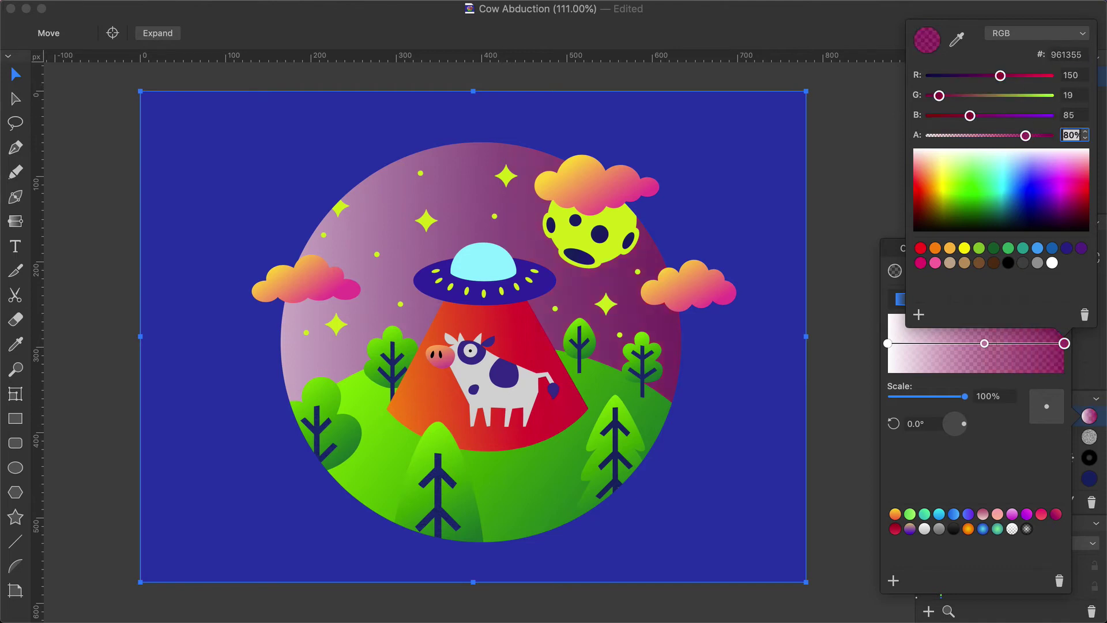
pyautogui.click(1066, 345)
# Set the sky gradient to Overlay blending and rotate it to 286°.
pyautogui.click(1003, 272)
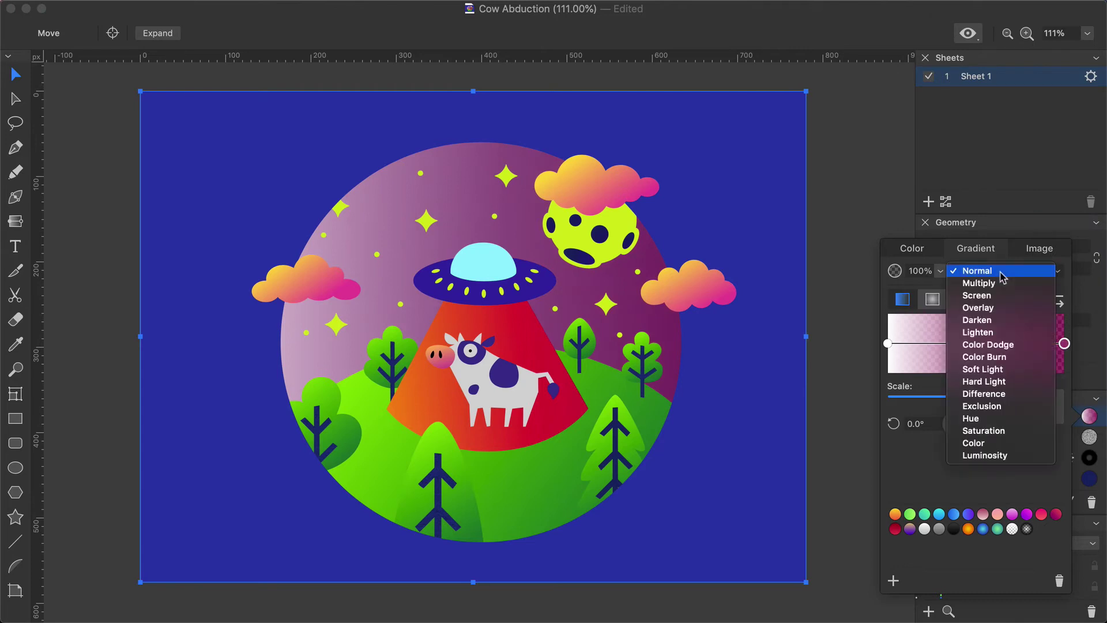
pyautogui.click(997, 308)
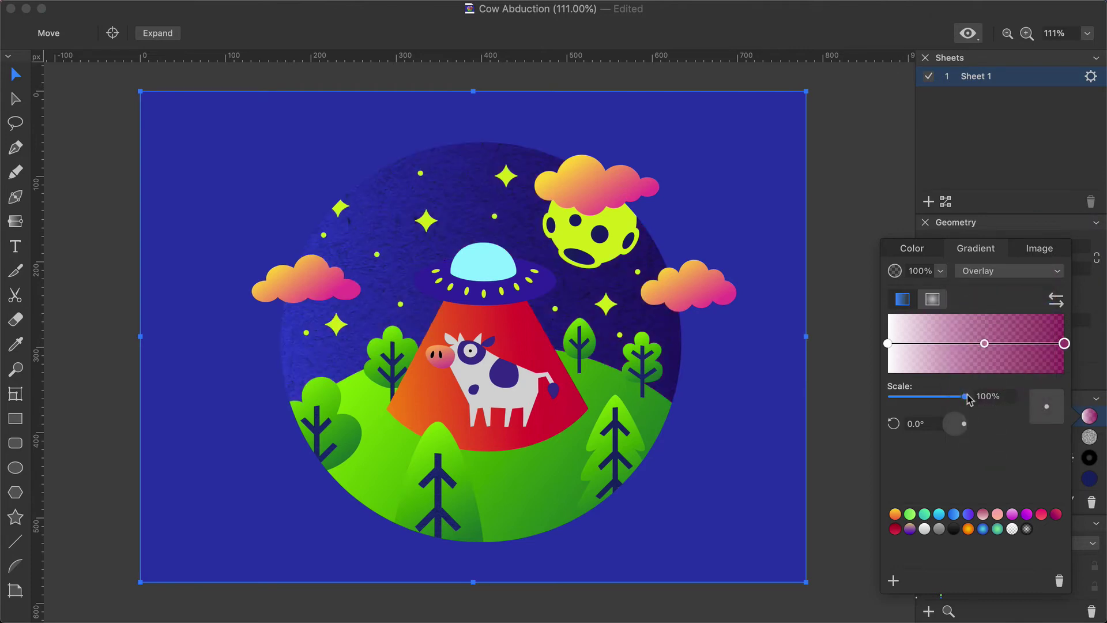
pyautogui.click(940, 272)
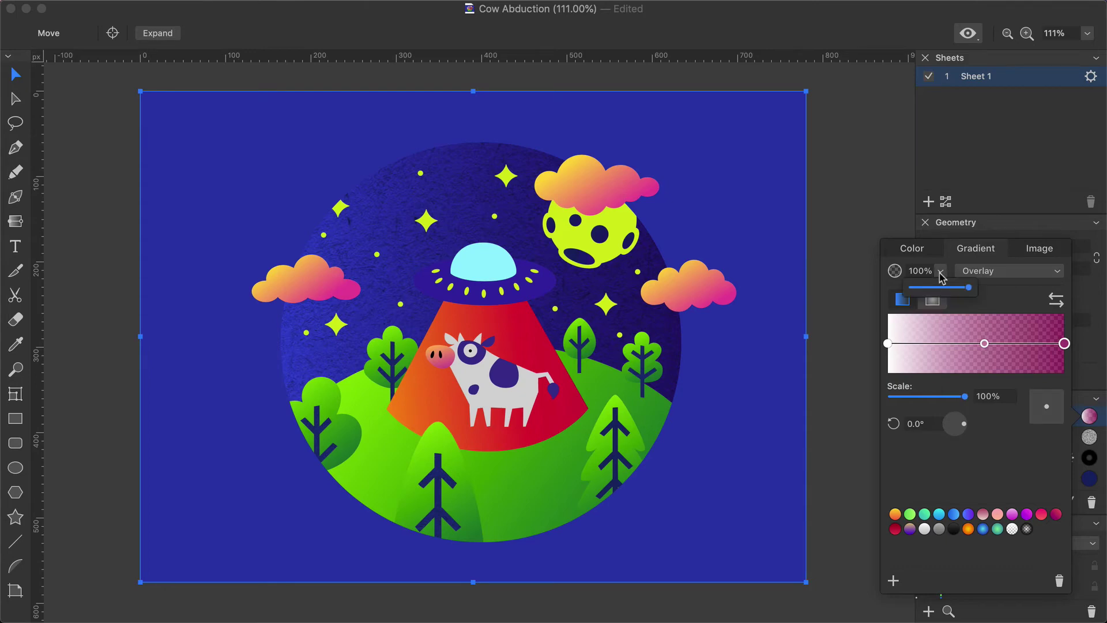
pyautogui.click(942, 278)
pyautogui.click(934, 424)
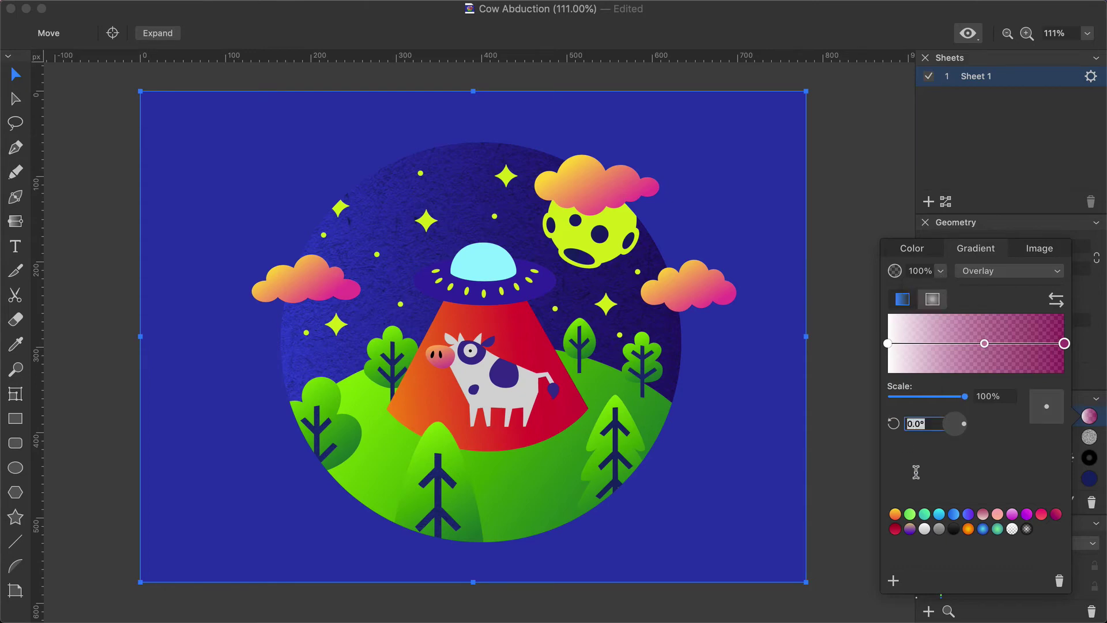
pyautogui.write('286')
pyautogui.press('Return')
pyautogui.click(832, 498)
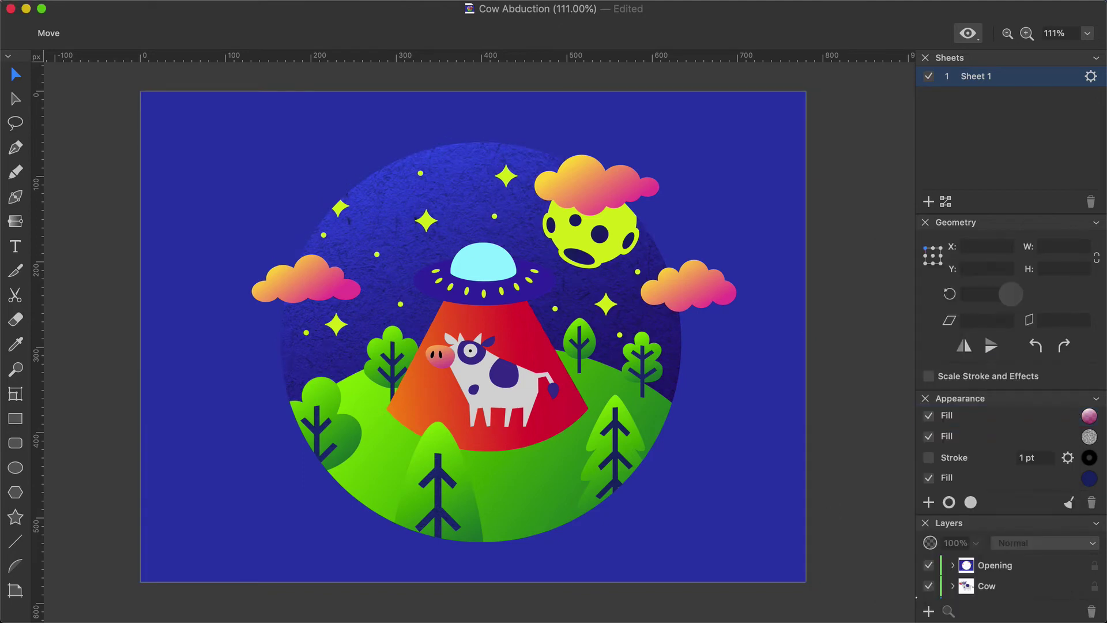
# Add a second fill to the blue frame around the circular opening, using the paper texture image.
pyautogui.click(771, 414)
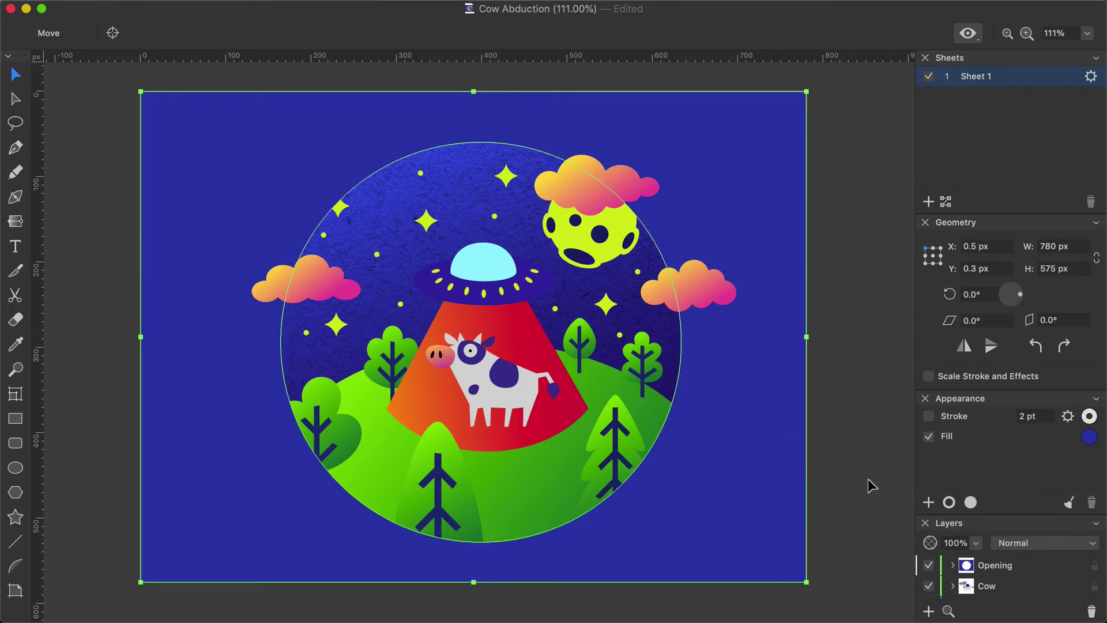
pyautogui.click(928, 502)
pyautogui.click(979, 515)
pyautogui.click(1090, 415)
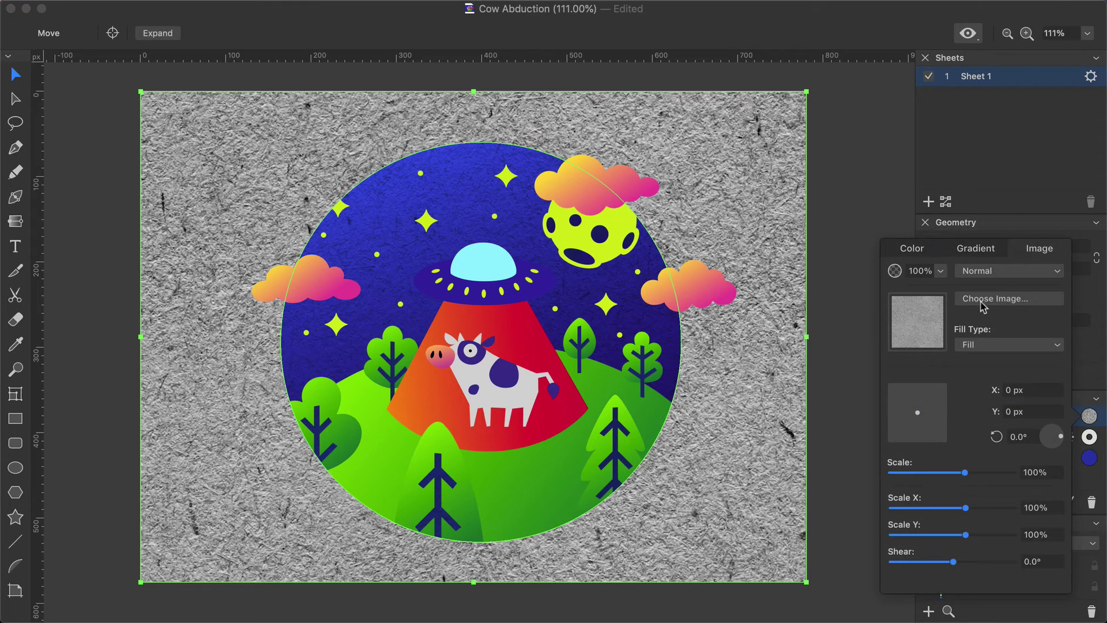
# Set the frame's texture fill to Overlay blending at 60% opacity.
pyautogui.click(995, 274)
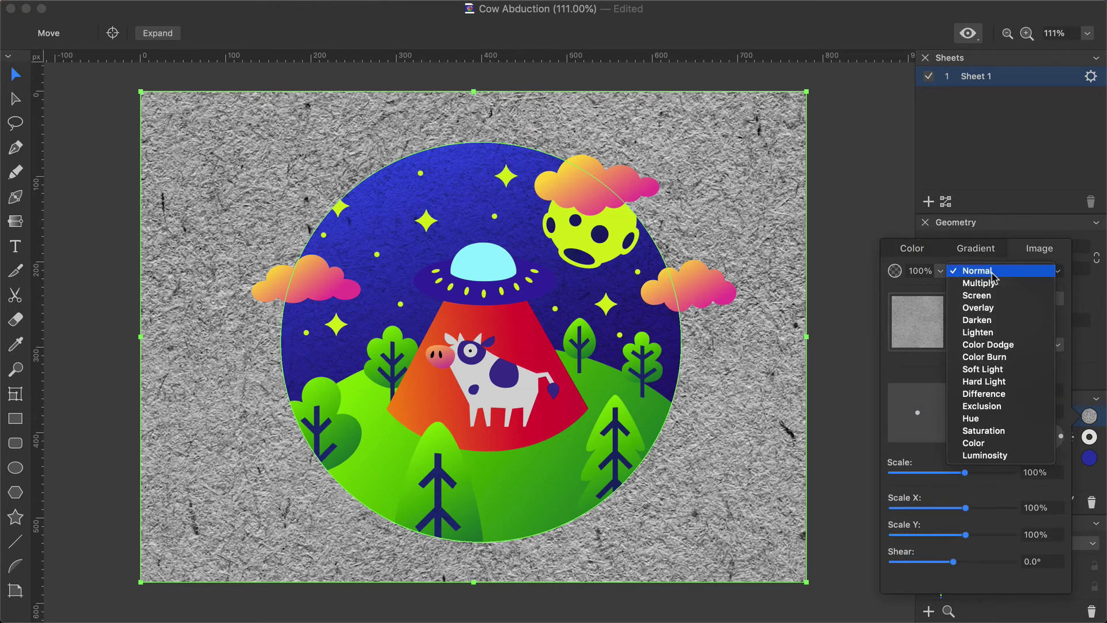
pyautogui.click(995, 308)
pyautogui.doubleClick(918, 270)
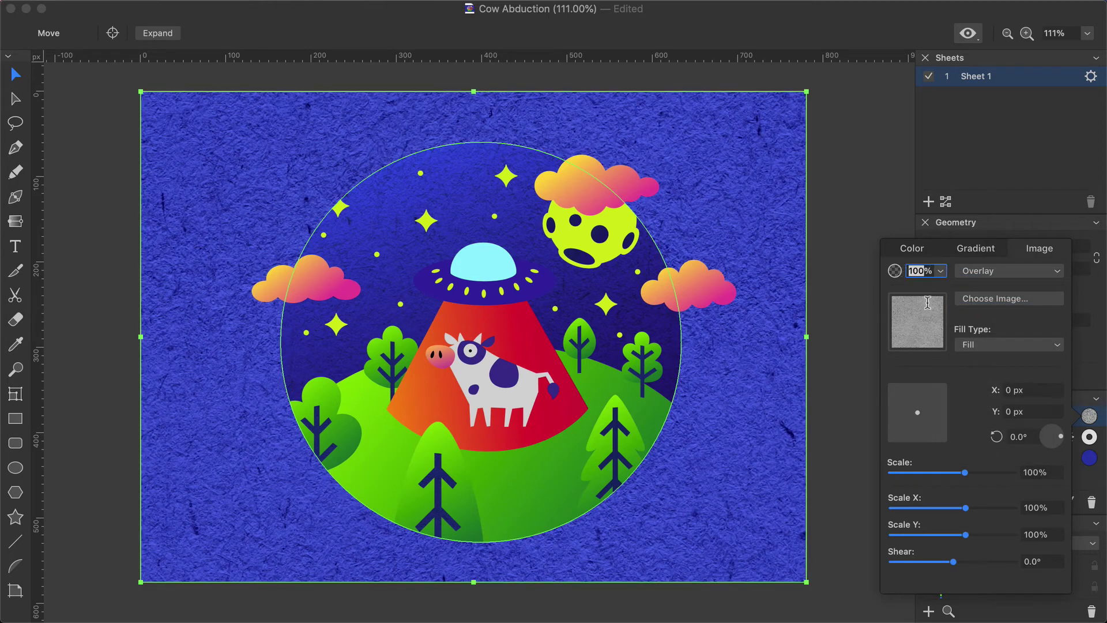
pyautogui.write('60')
pyautogui.press('Return')
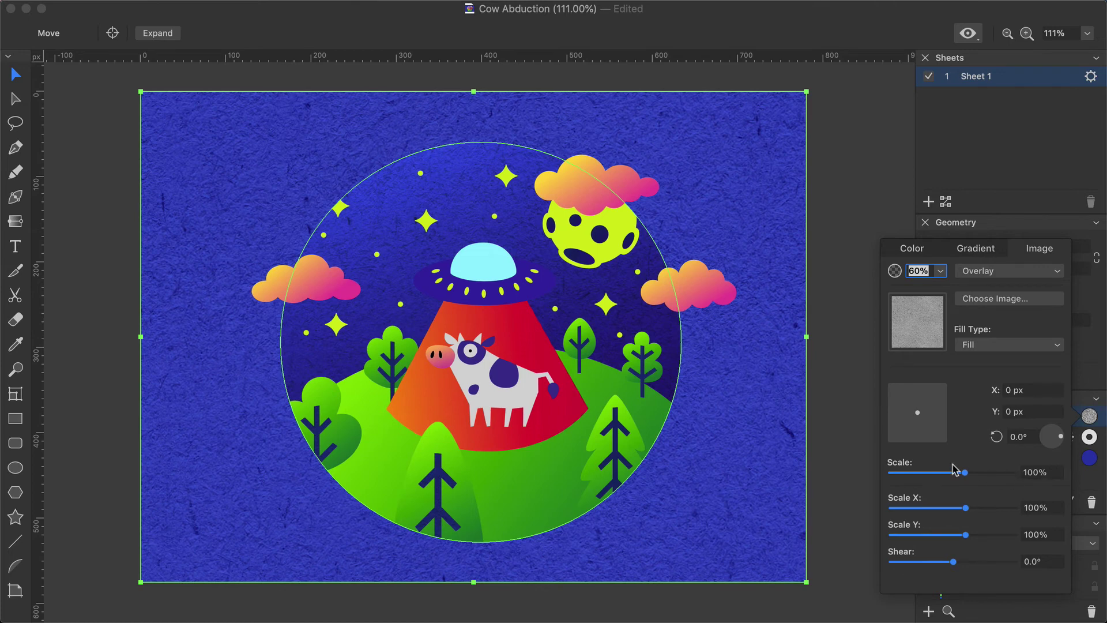
pyautogui.click(869, 483)
# Add another fill above the frame's texture and make it a radial gradient.
pyautogui.click(928, 502)
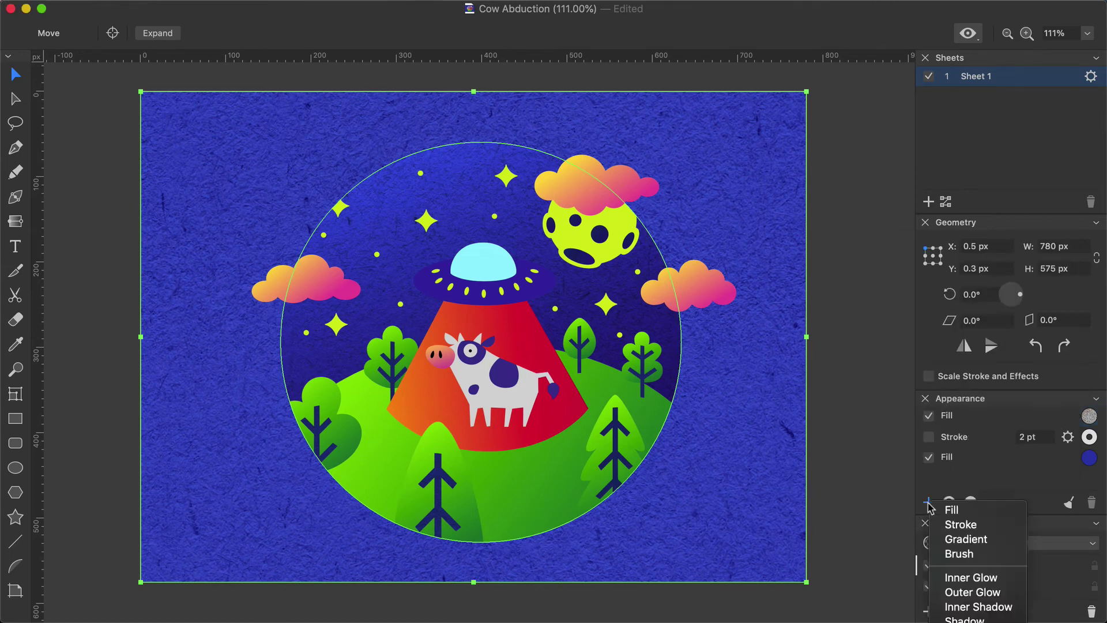
pyautogui.click(969, 512)
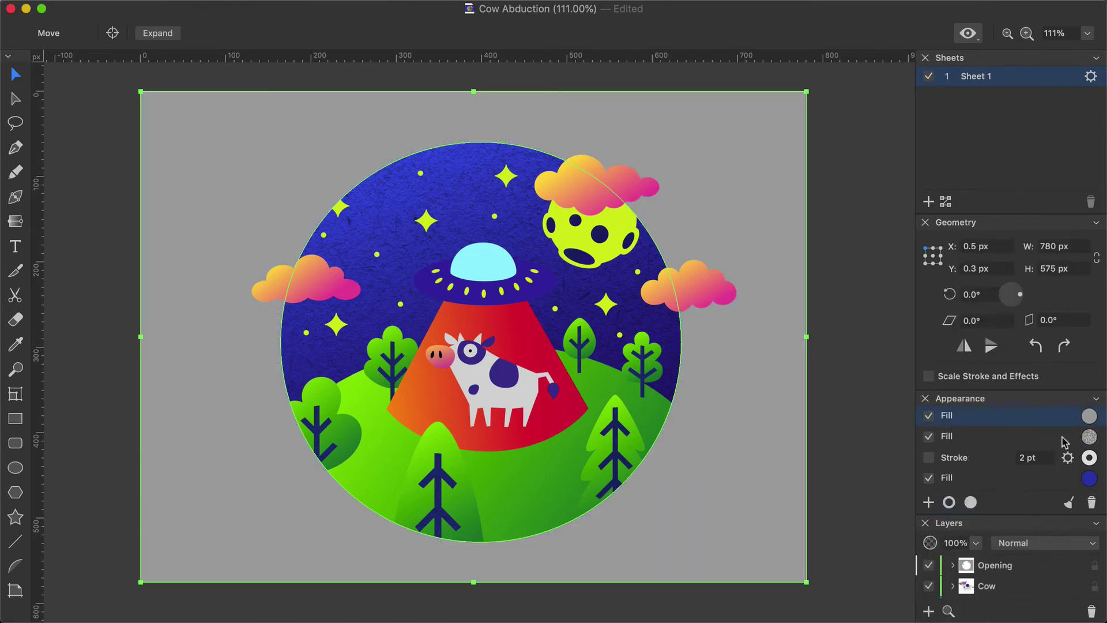
pyautogui.click(1088, 417)
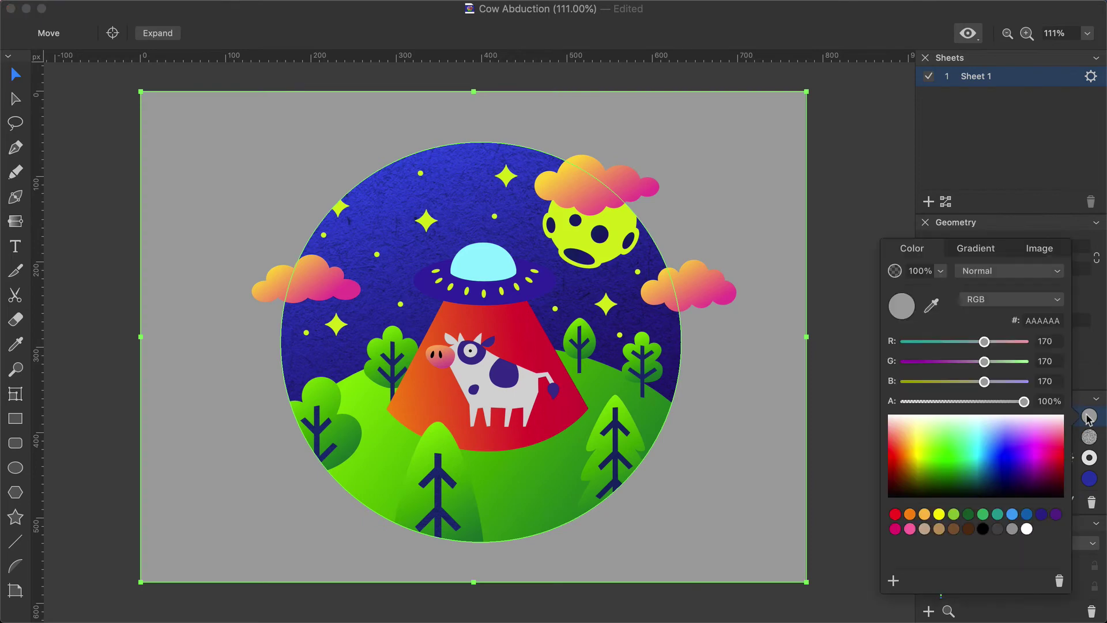
pyautogui.click(975, 251)
pyautogui.click(932, 298)
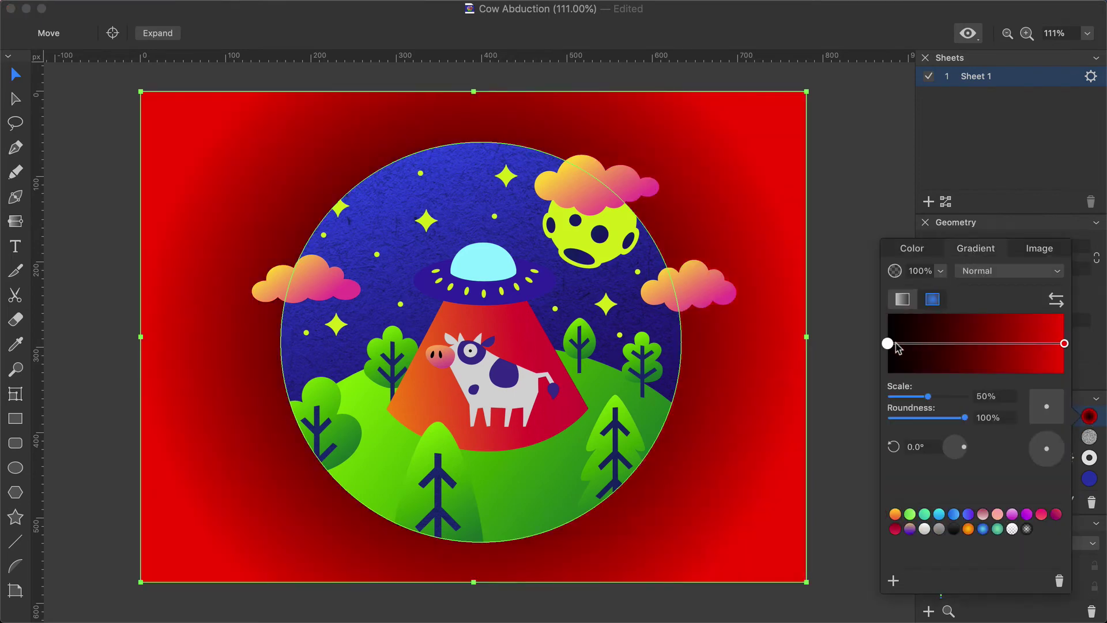
# Set the start colour of the frame's radial gradient to white, FFFFFF.
pyautogui.click(888, 344)
pyautogui.click(950, 55)
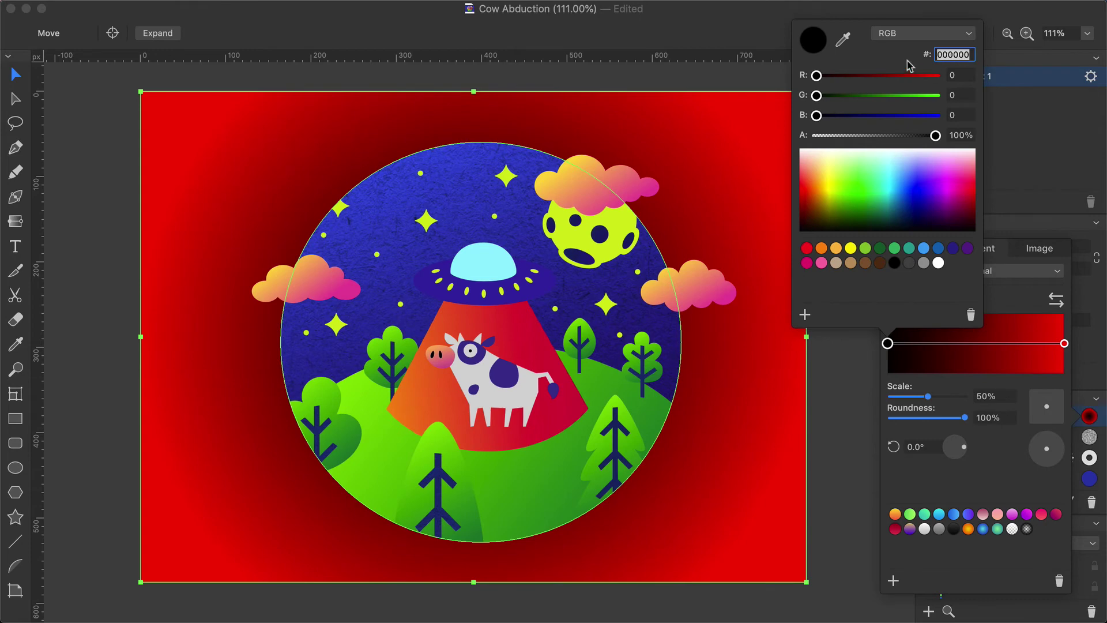
pyautogui.write('FFFFFFF')
pyautogui.press('Return')
# Set the radial gradient's end colour to 0C0C0C with 38% alpha.
pyautogui.click(1064, 343)
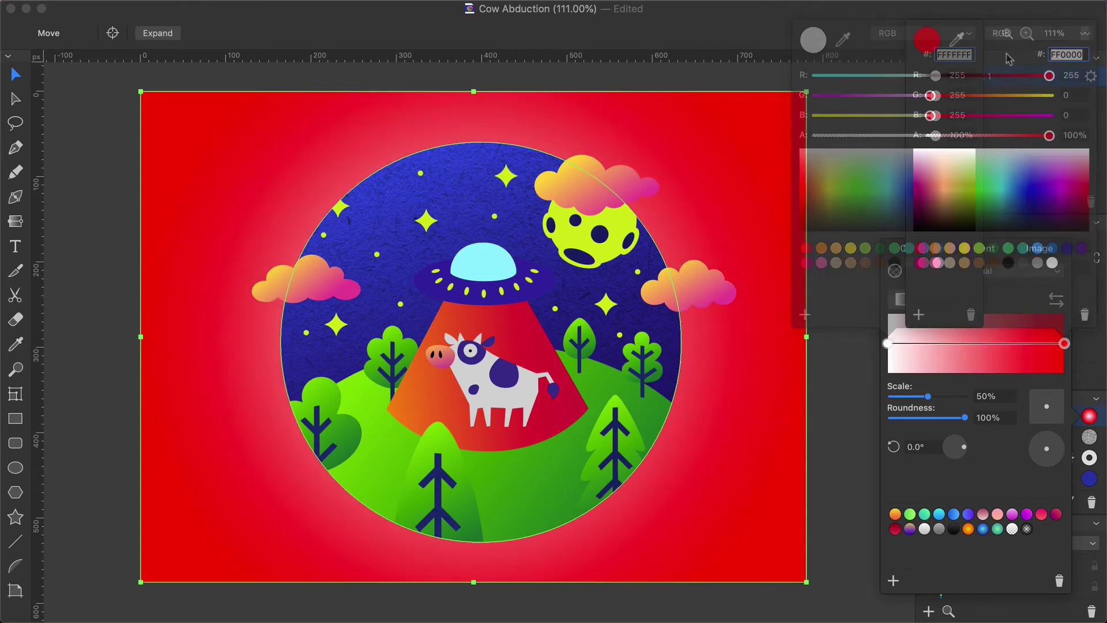
pyautogui.write('0C0C')
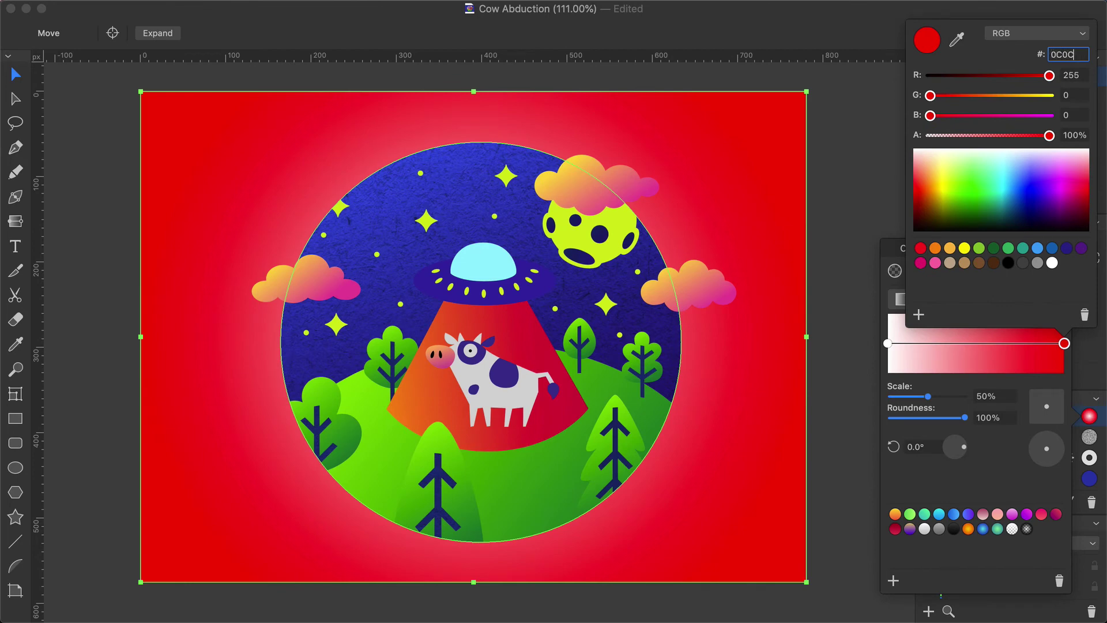
pyautogui.write('0C')
pyautogui.press('Return')
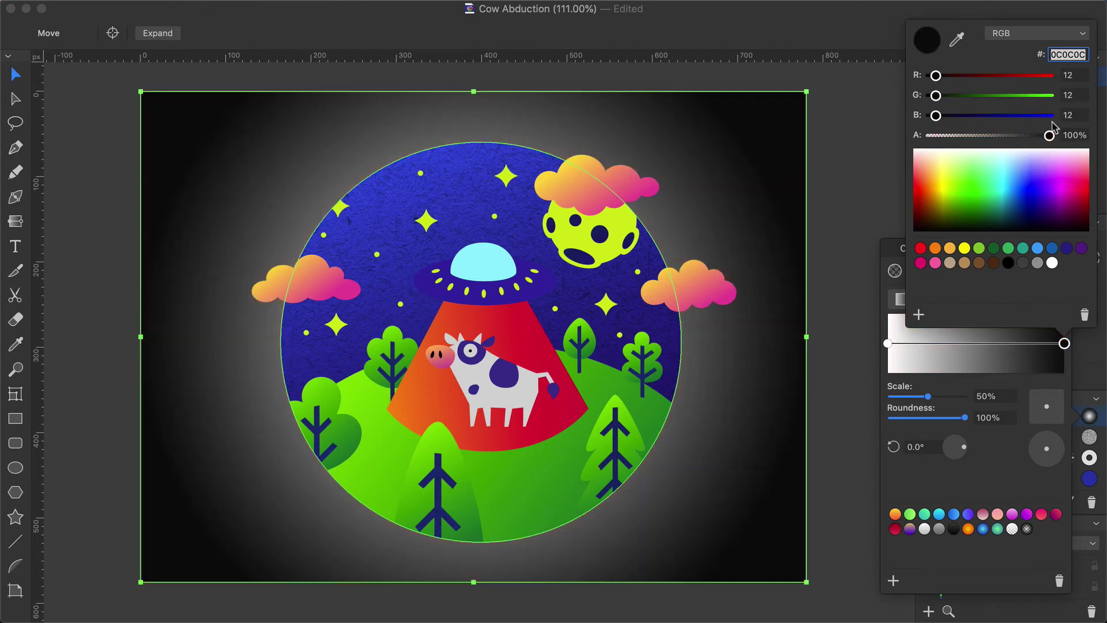
pyautogui.click(1069, 135)
pyautogui.write('0')
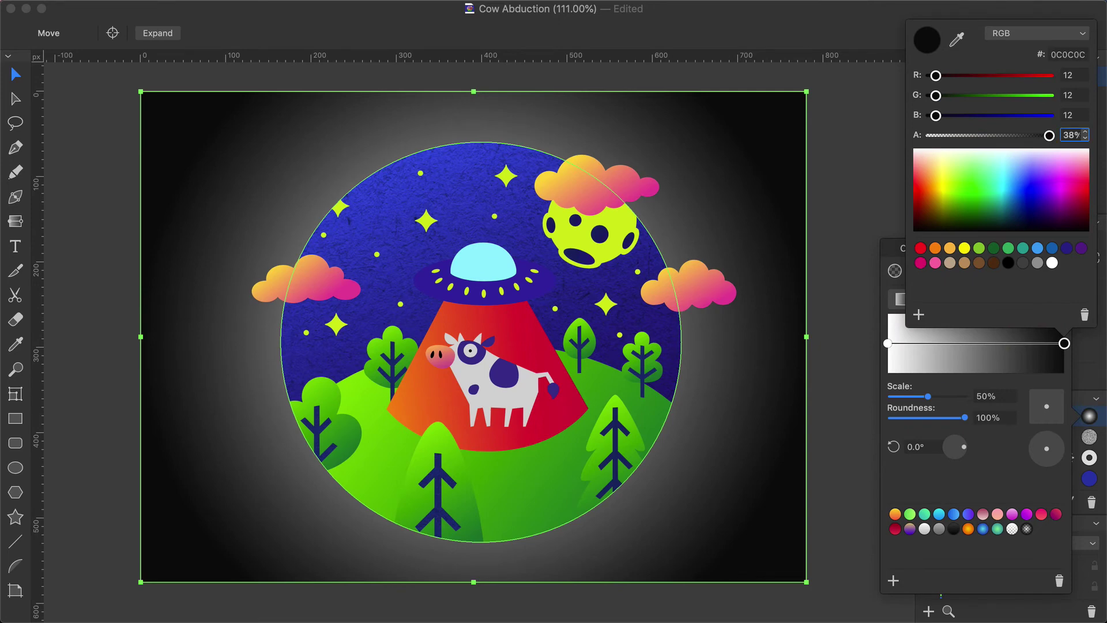
pyautogui.press('Return')
# Set the frame's radial gradient fill to 75% opacity with Overlay blending.
pyautogui.click(916, 266)
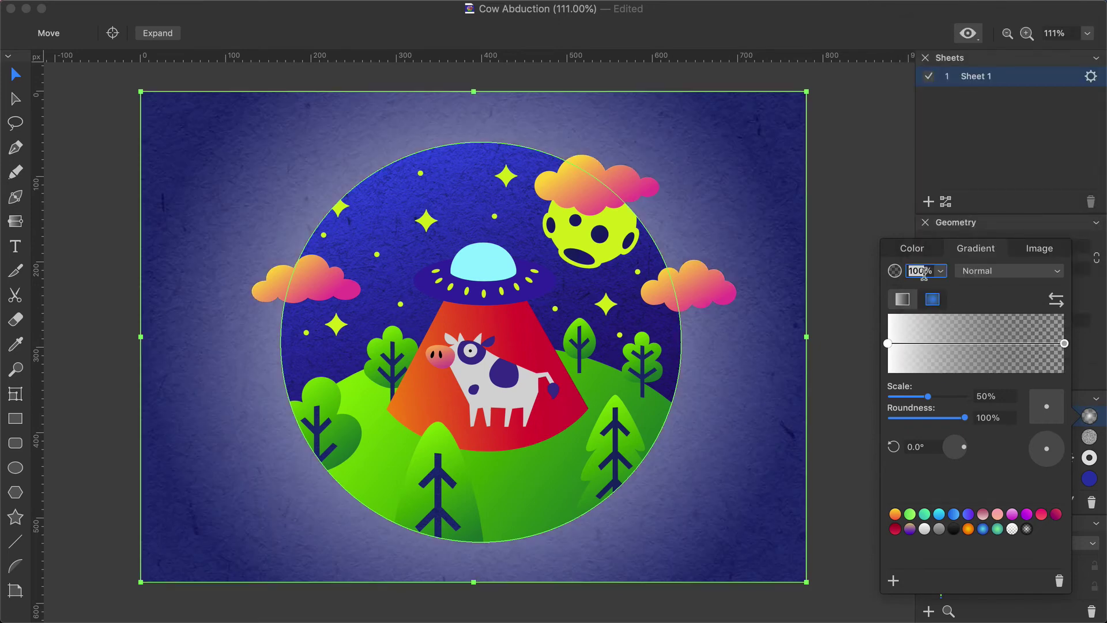
pyautogui.write('75')
pyautogui.press('Return')
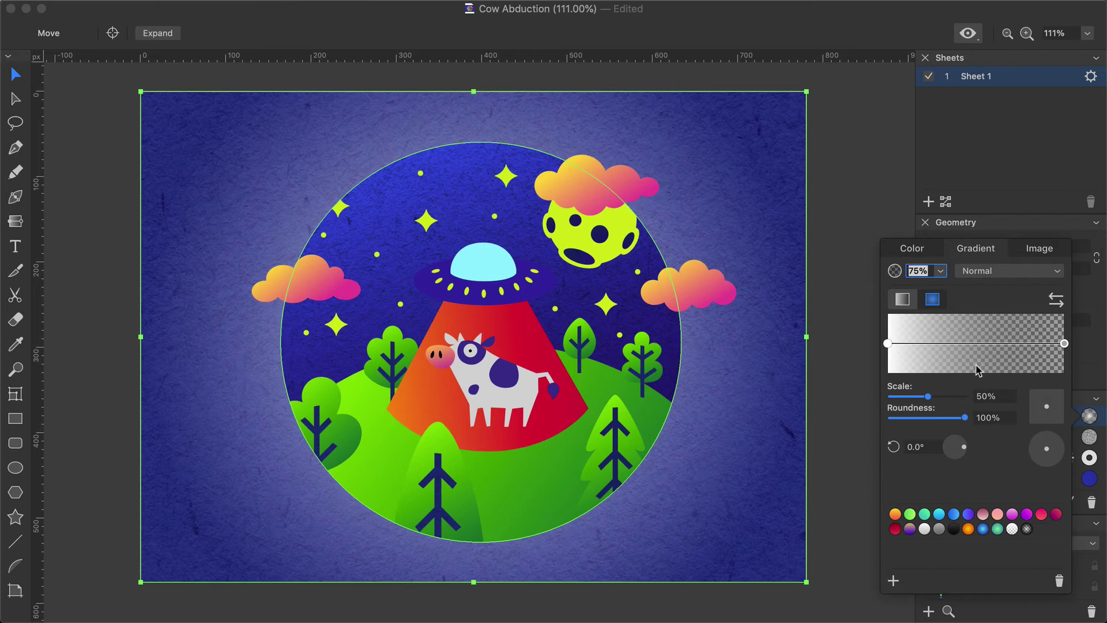
pyautogui.click(1018, 272)
pyautogui.click(1019, 309)
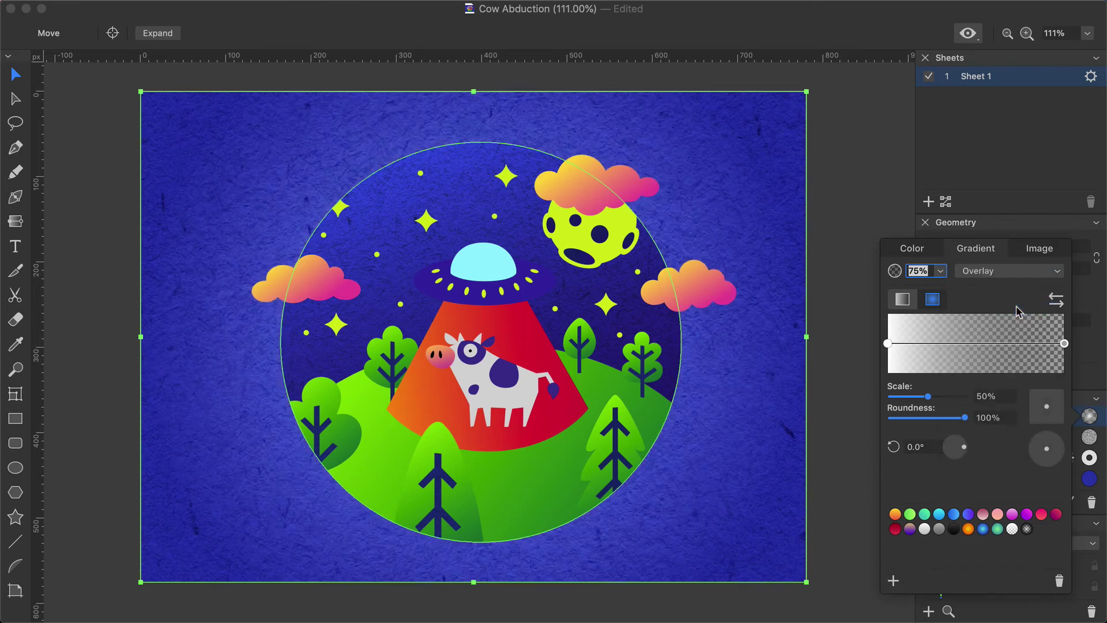
# Scale the radial gradient to 100%, rotate it to 305° and shift its focal point slightly toward the frame's upper-left corner.
pyautogui.moveTo(930, 398); pyautogui.dragTo(982, 397)
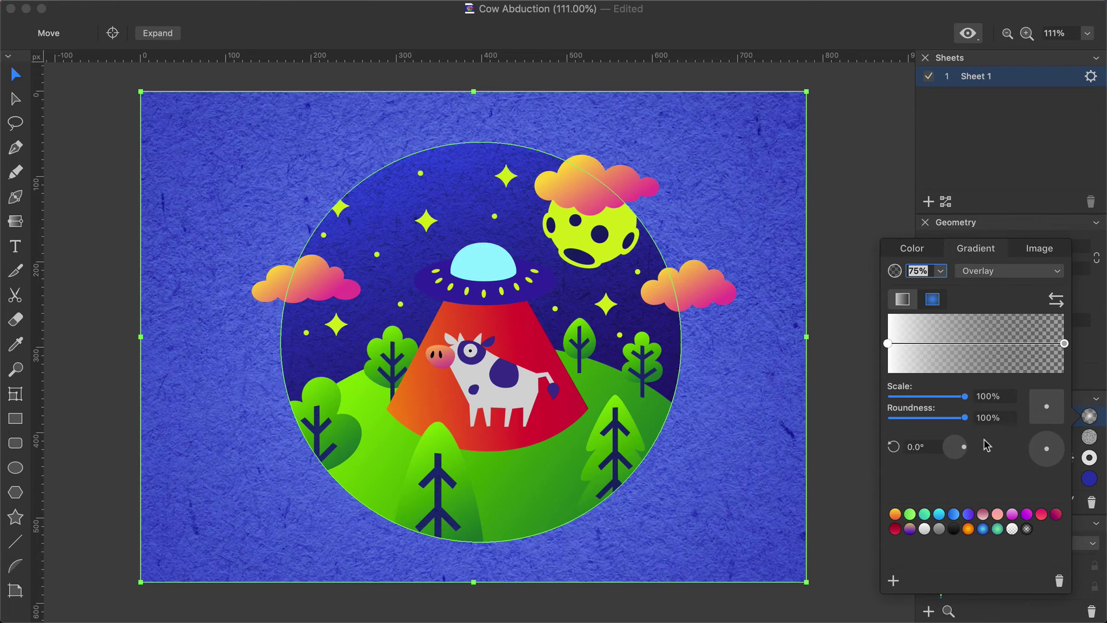
pyautogui.click(923, 445)
pyautogui.doubleClick(924, 445)
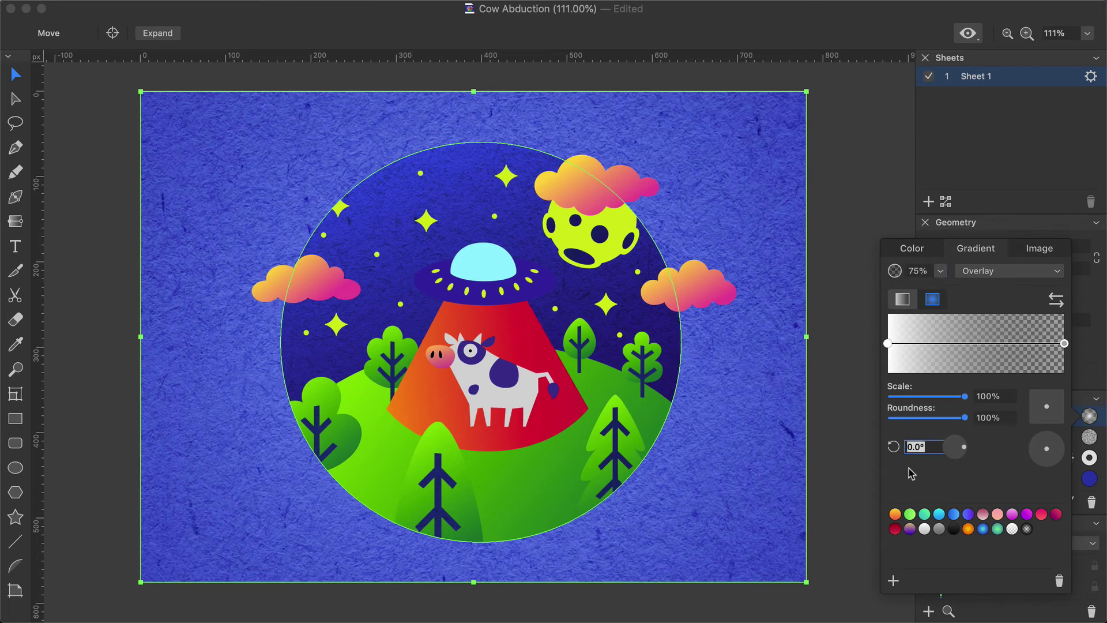
pyautogui.write('305')
pyautogui.press('Return')
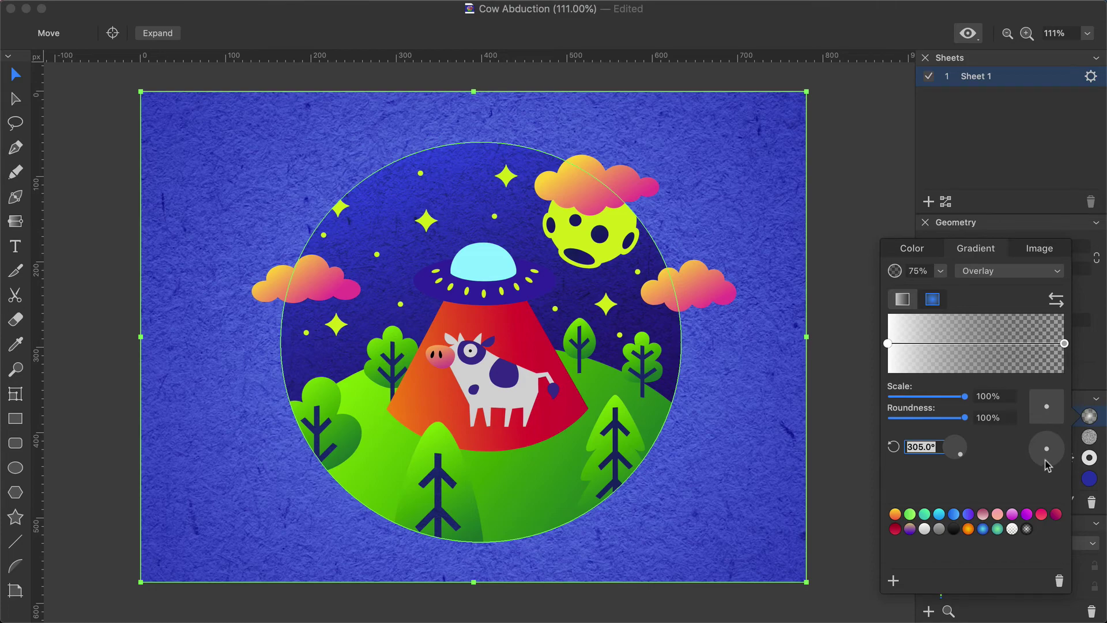
pyautogui.moveTo(1047, 449); pyautogui.dragTo(1040, 439)
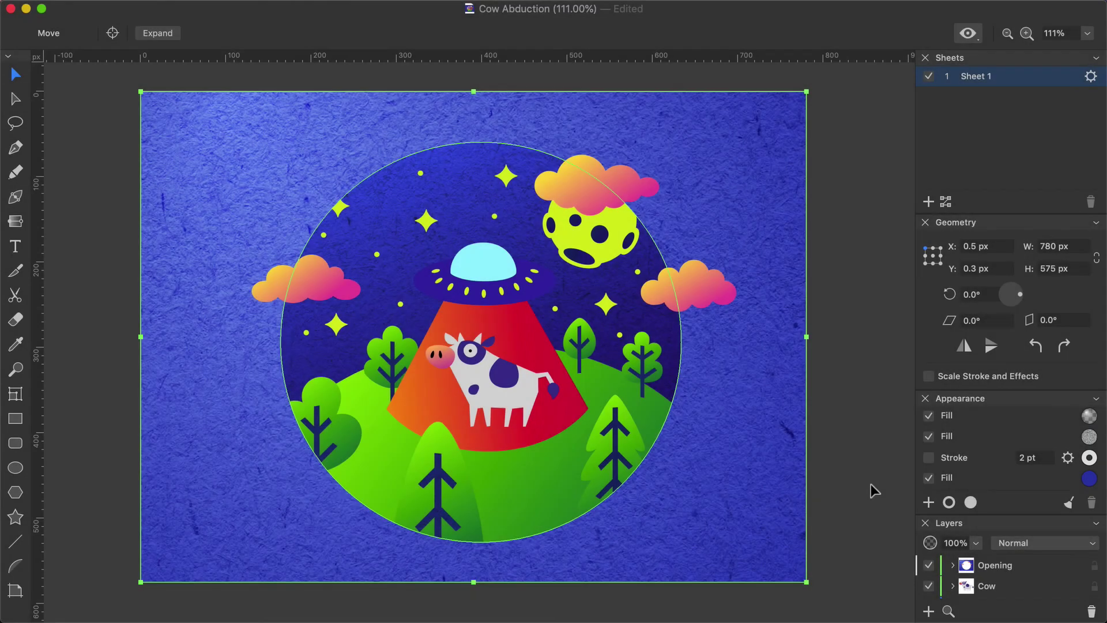
# Add another fill above the frame's radial gradient and make it a linear gradient.
pyautogui.click(928, 502)
pyautogui.click(987, 510)
pyautogui.click(1090, 415)
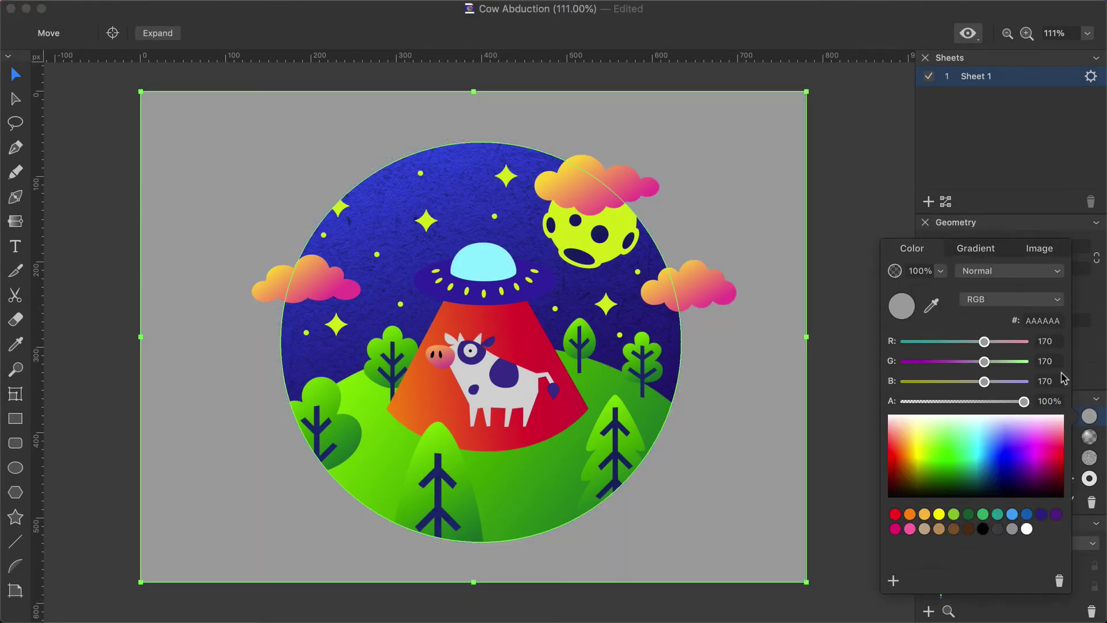
pyautogui.click(980, 248)
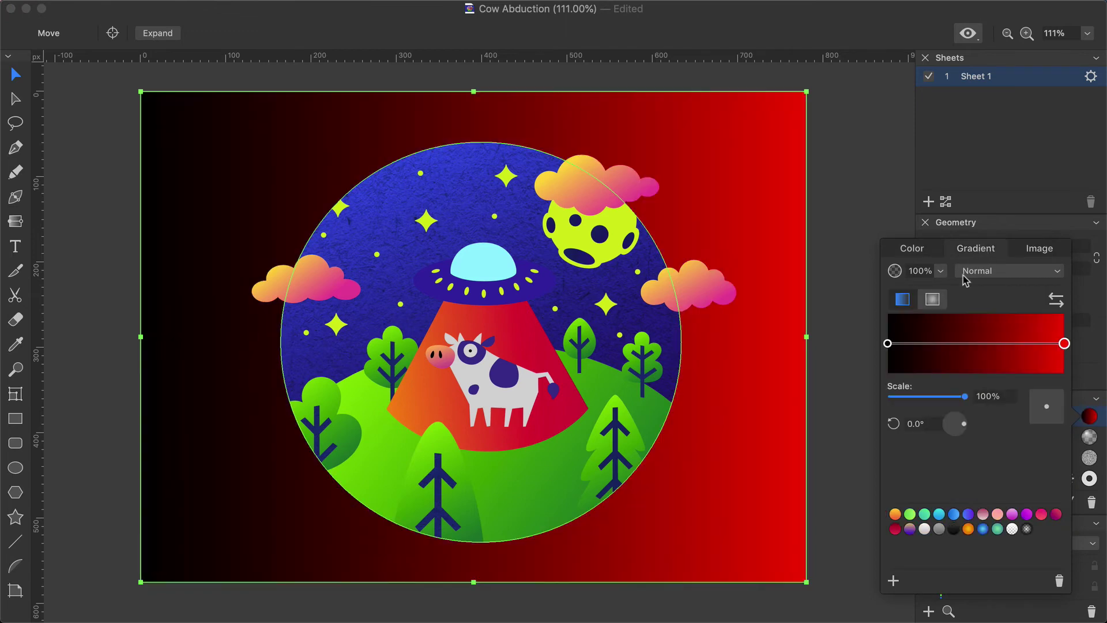
# Set the linear gradient's start colour to F3E1D7 and its end colour to 873C3C.
pyautogui.click(887, 343)
pyautogui.click(955, 55)
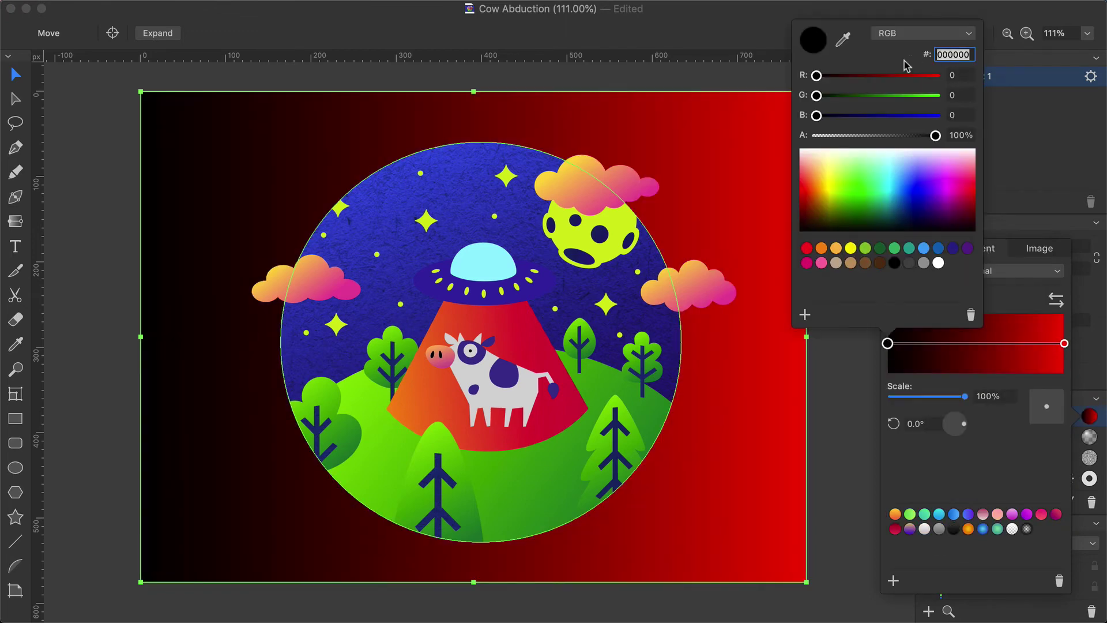
pyautogui.write('F3E1D7')
pyautogui.press('Return')
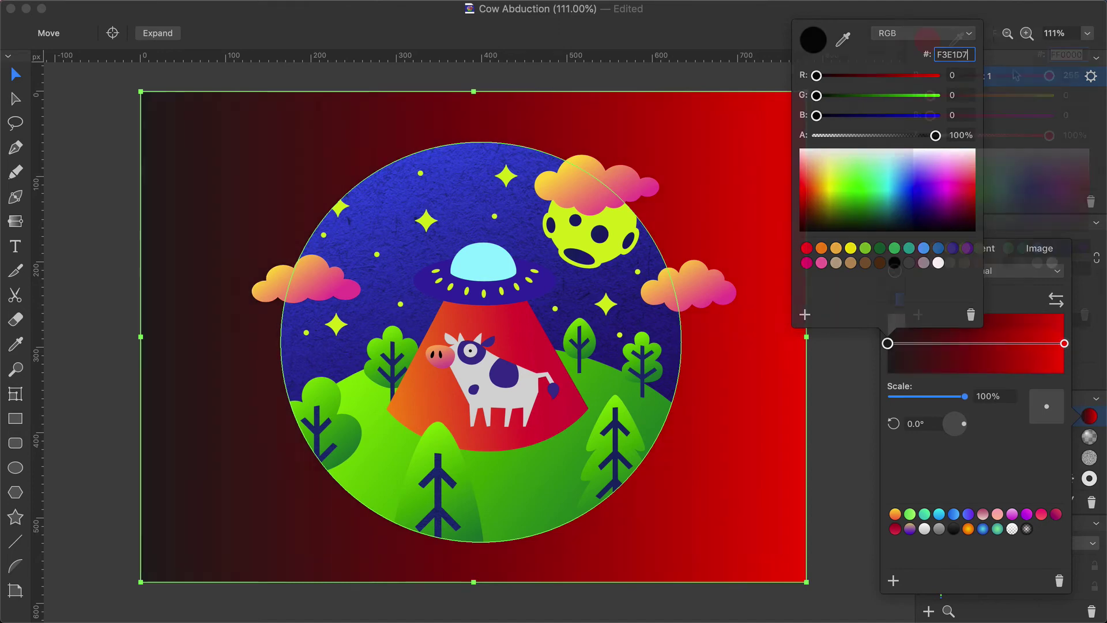
pyautogui.click(1065, 344)
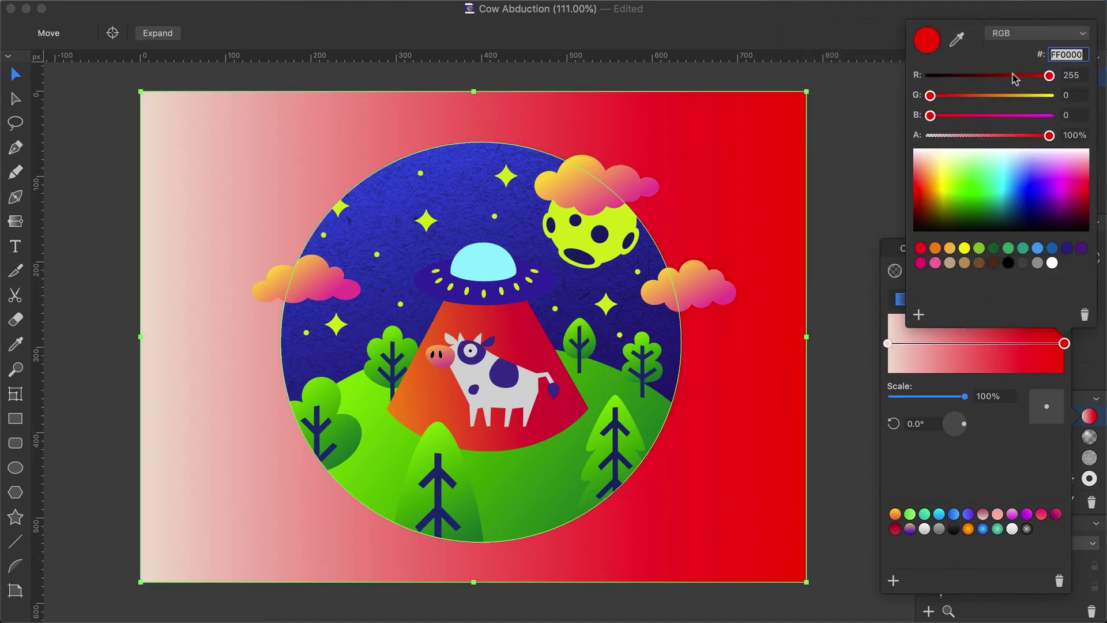
pyautogui.write('87')
pyautogui.write('3C')
pyautogui.write('4B')
pyautogui.press('Return')
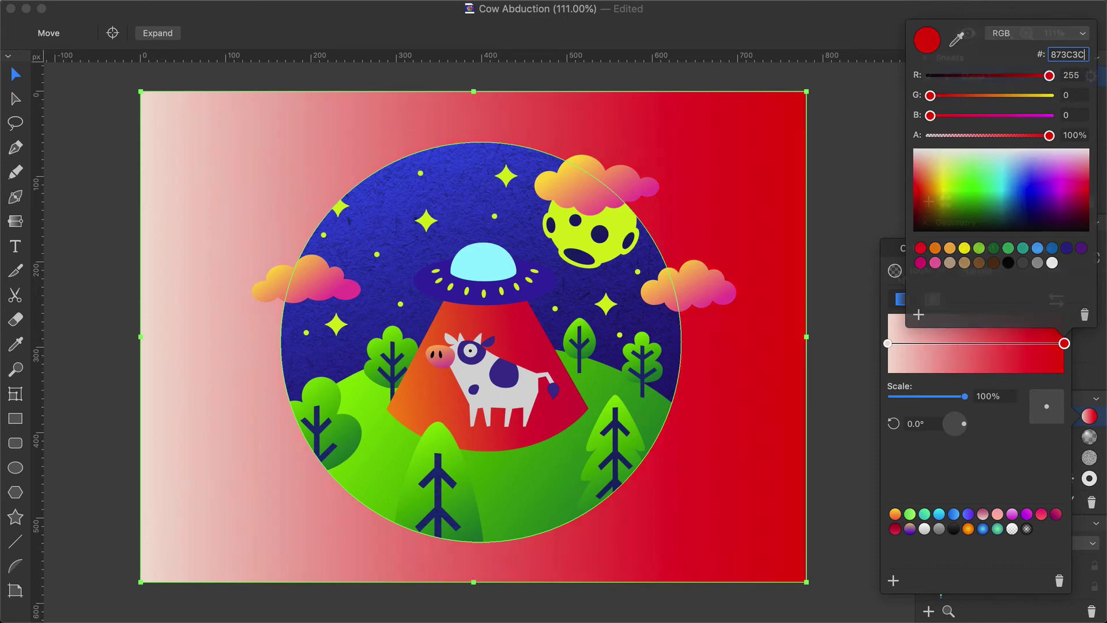
# Set the frame's linear gradient fill to 50% opacity with Overlay blending.
pyautogui.click(920, 271)
pyautogui.write('50')
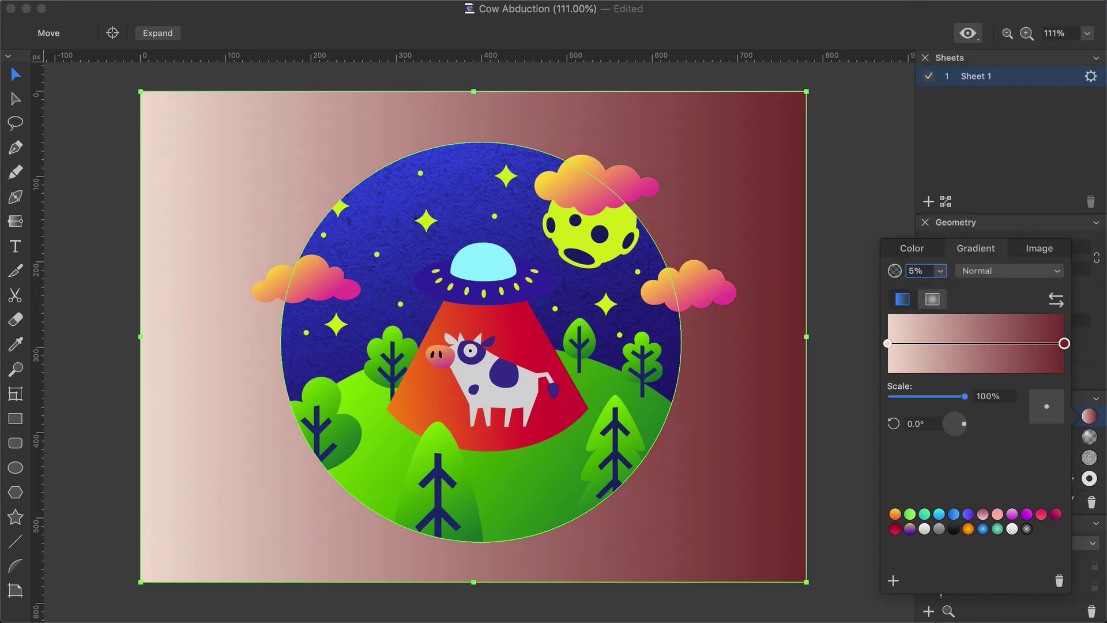
pyautogui.press('Return')
pyautogui.click(992, 271)
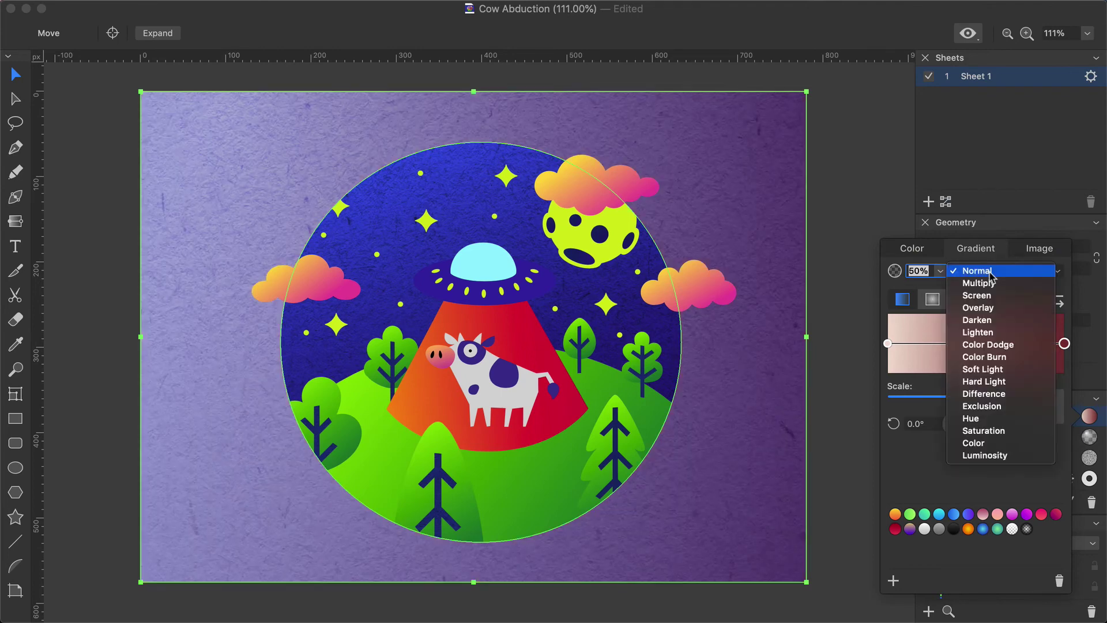
pyautogui.click(985, 309)
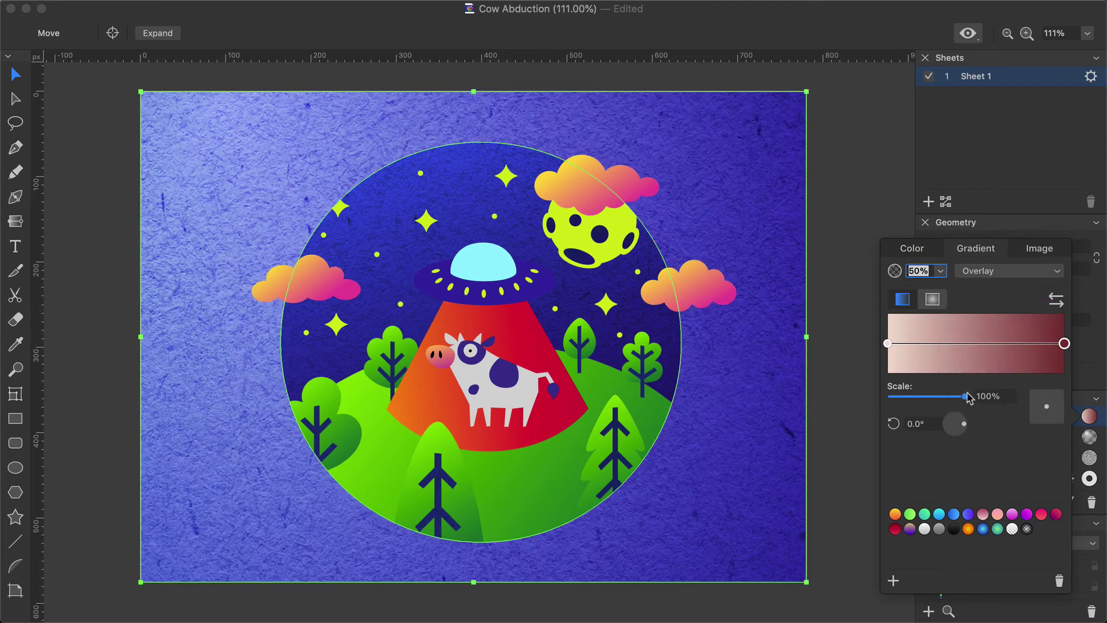
# Rotate the frame's linear gradient to 330°.
pyautogui.click(917, 424)
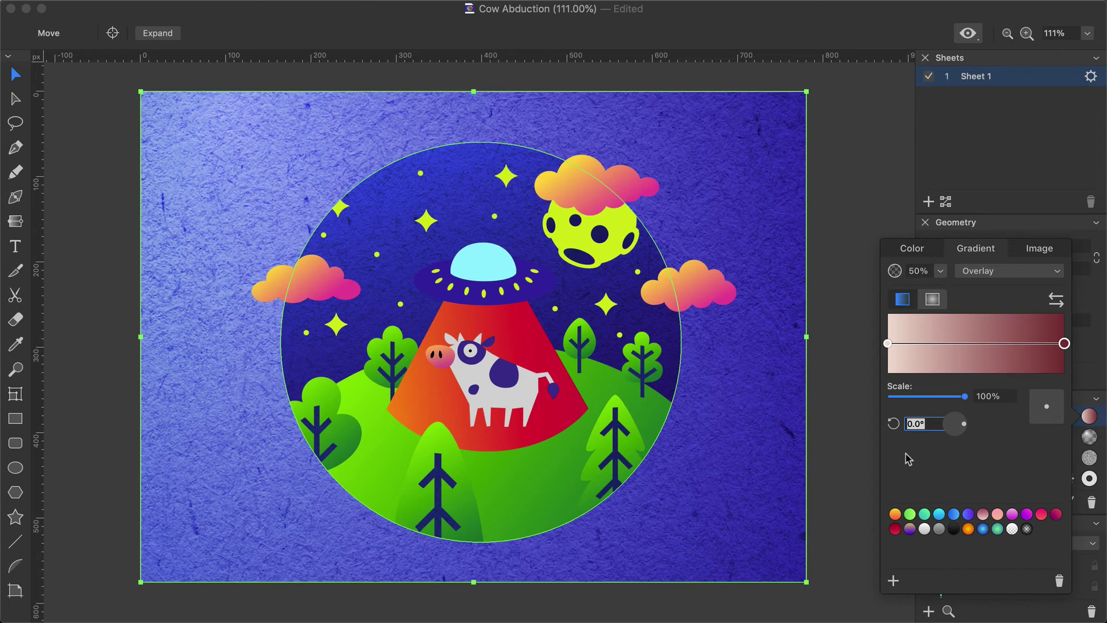
pyautogui.write('330')
pyautogui.click(831, 460)
pyautogui.click(831, 460)
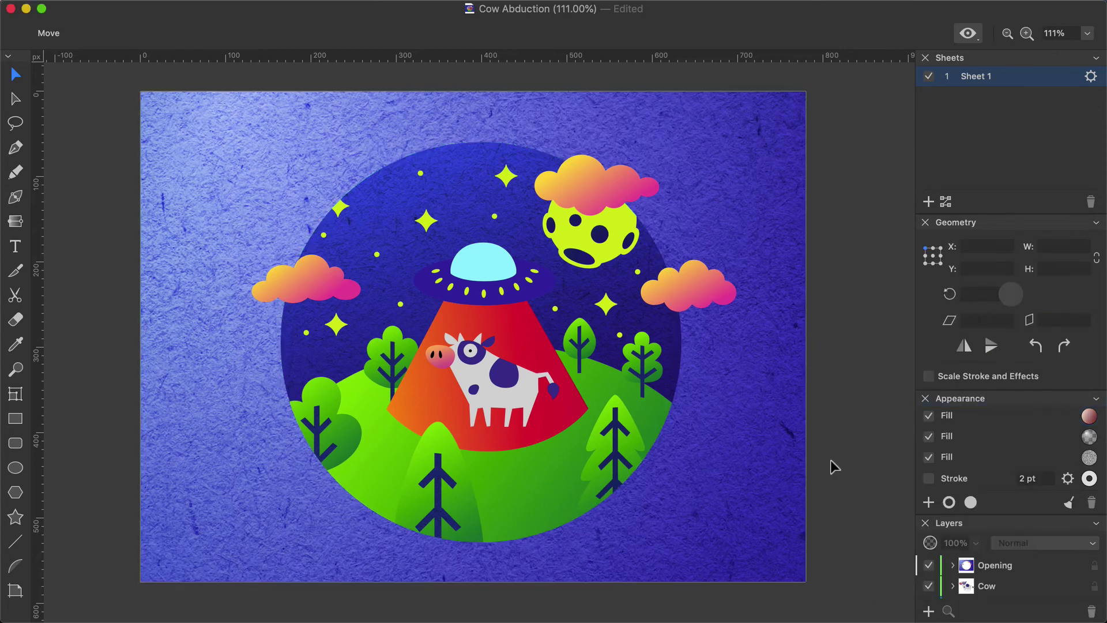
pyautogui.click(831, 466)
# Enable the frame's stroke at 1 pt and give it the width profile that tapers at both ends.
pyautogui.click(929, 478)
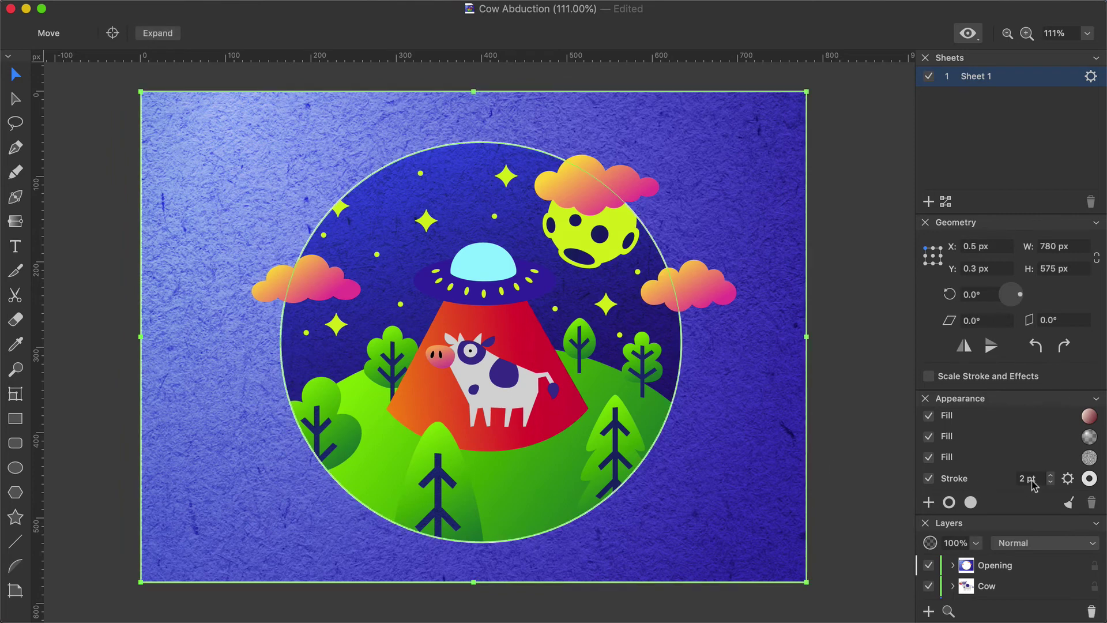
pyautogui.click(1051, 483)
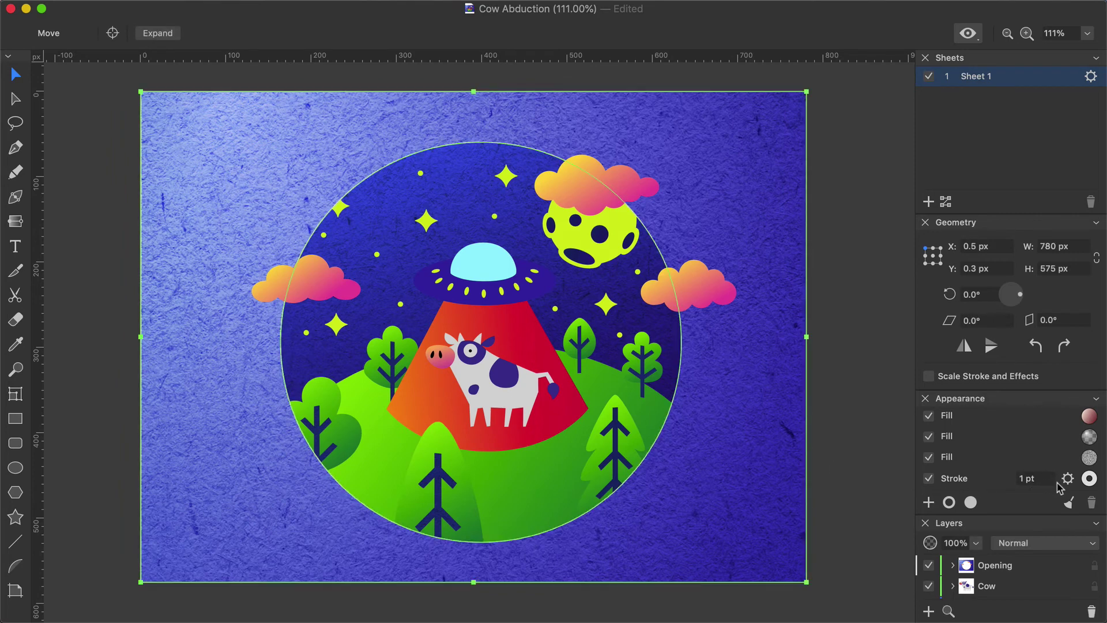
pyautogui.click(1090, 479)
pyautogui.click(1090, 479)
pyautogui.click(1069, 479)
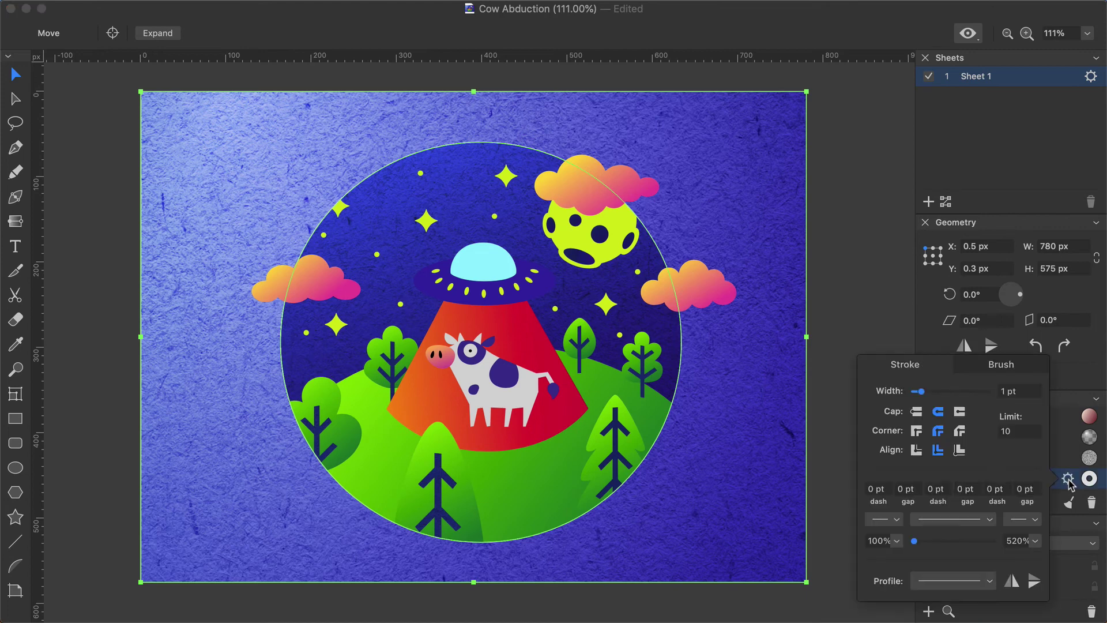
pyautogui.click(988, 581)
pyautogui.click(952, 539)
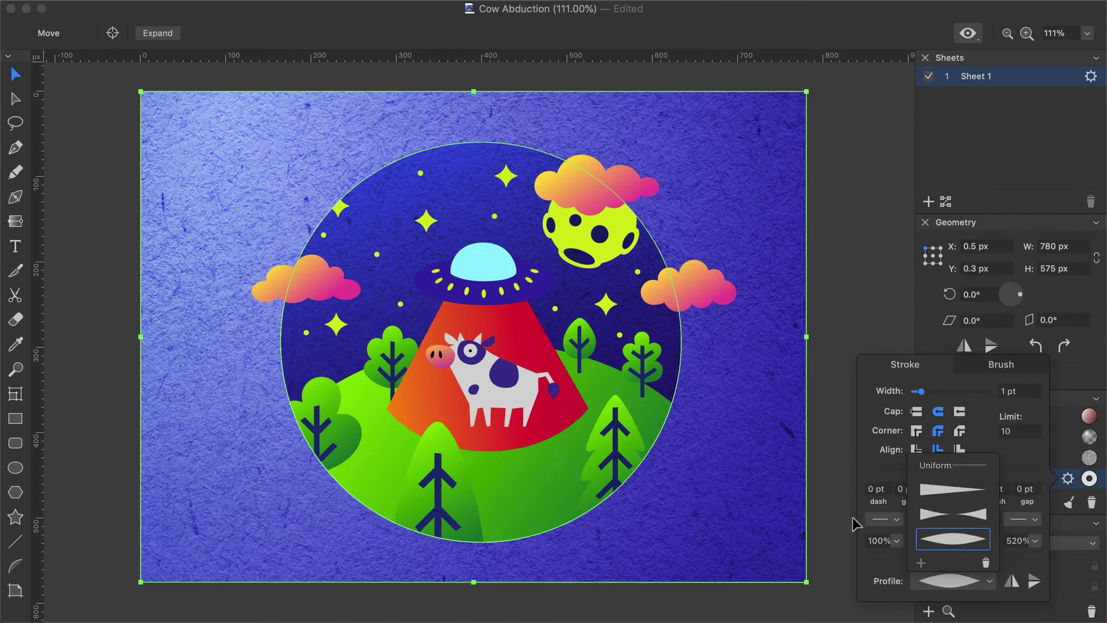
pyautogui.click(837, 498)
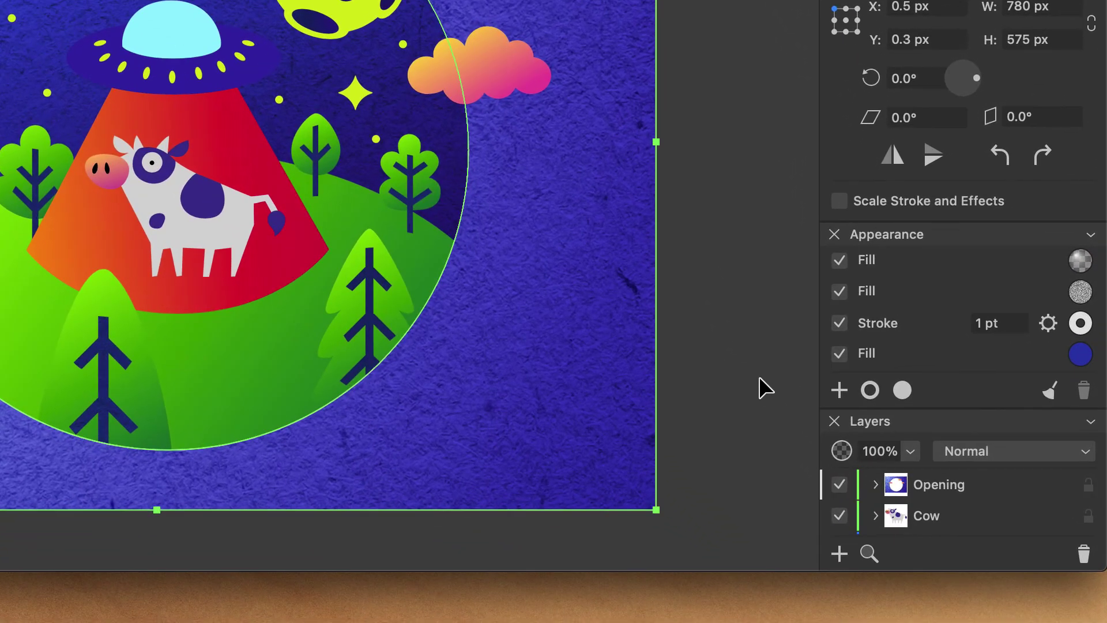
# Add a Shadow effect to the frame around the circular opening.
pyautogui.click(840, 390)
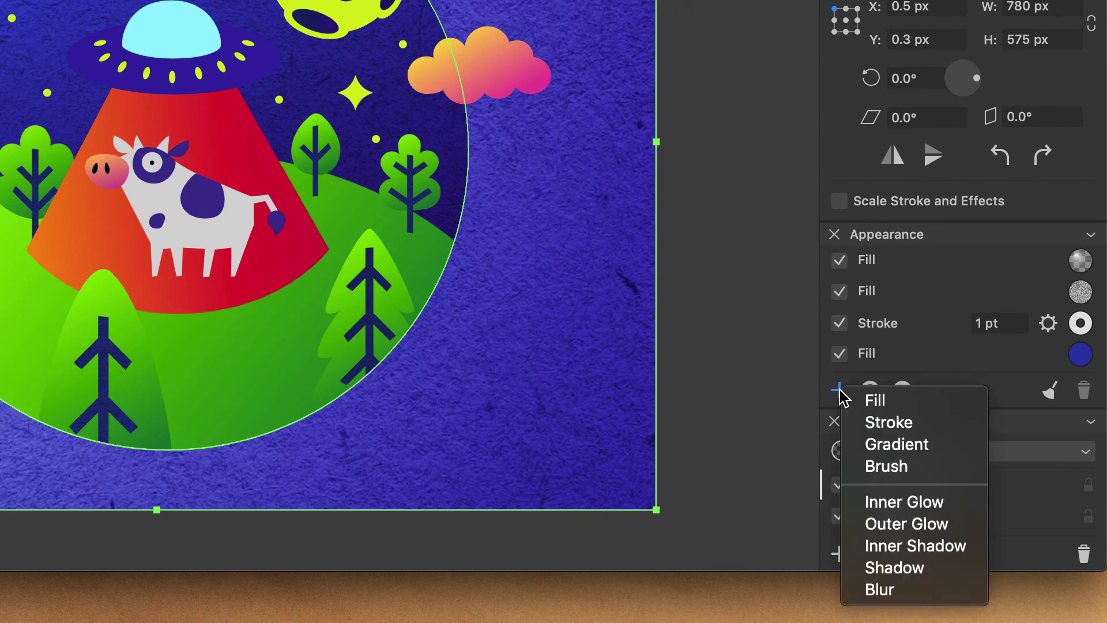
pyautogui.click(946, 570)
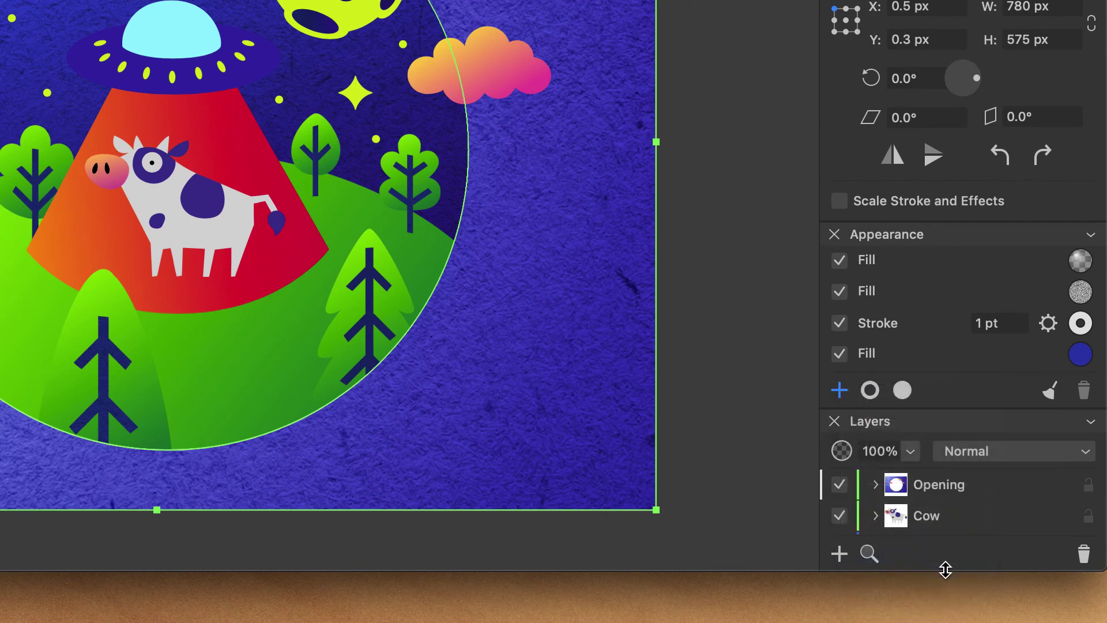
pyautogui.scroll(-3, 950, 340)
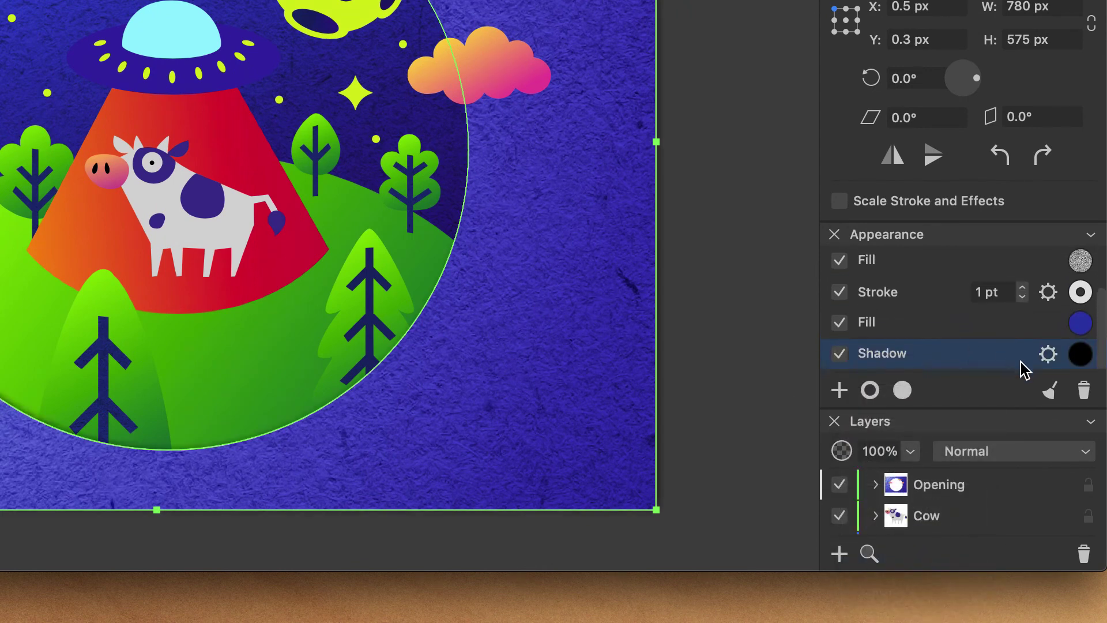
# Set the colour of the frame's shadow to hex 020D18.
pyautogui.click(1049, 354)
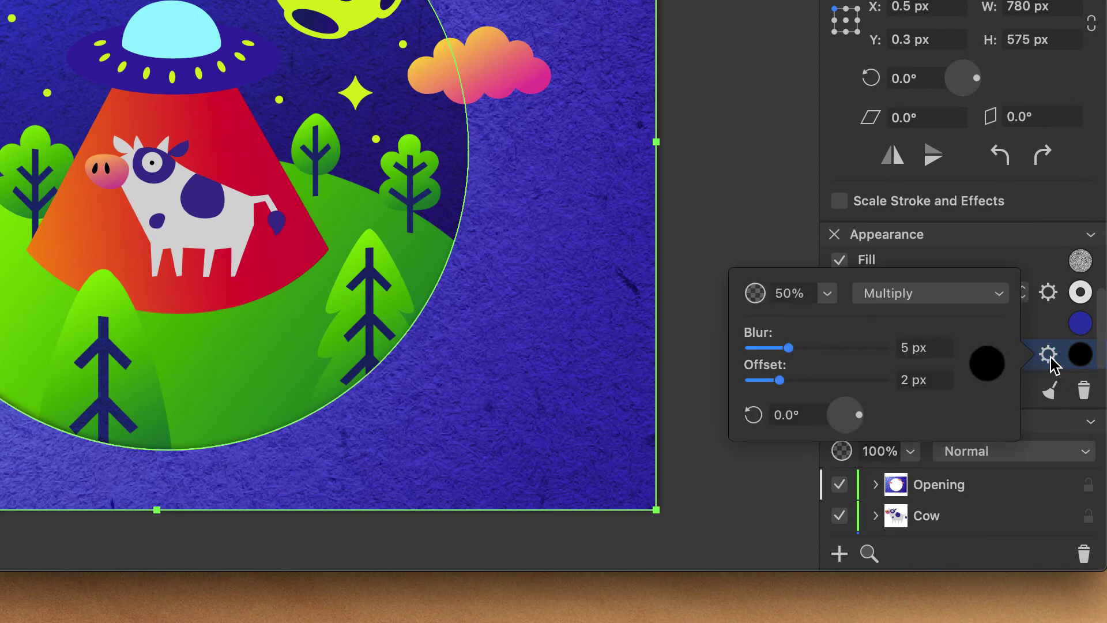
pyautogui.click(986, 363)
pyautogui.click(902, 185)
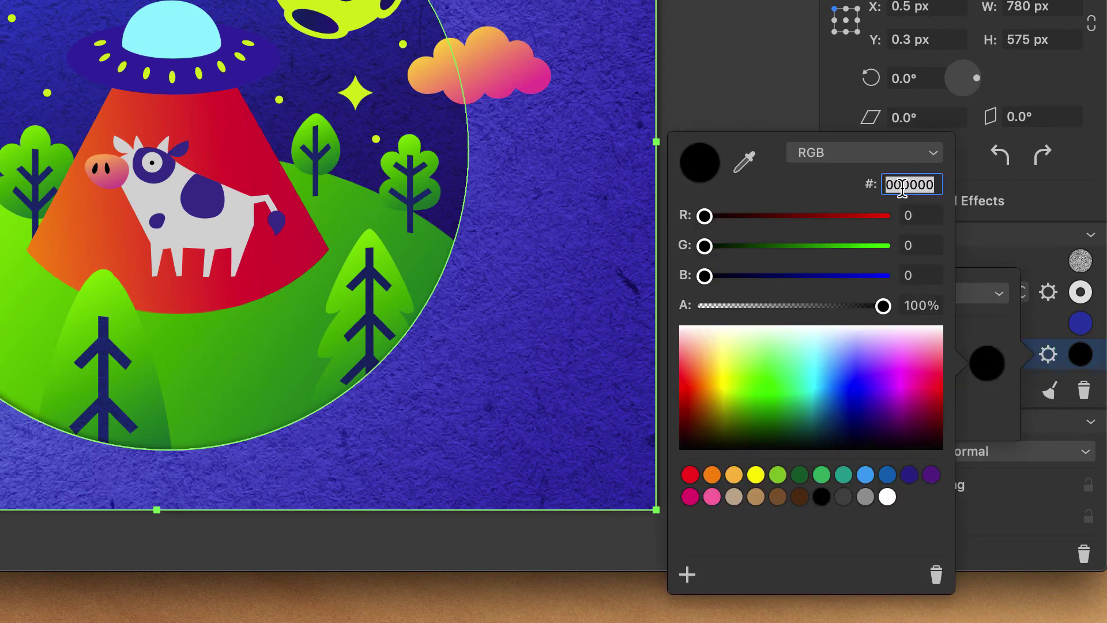
pyautogui.write('02')
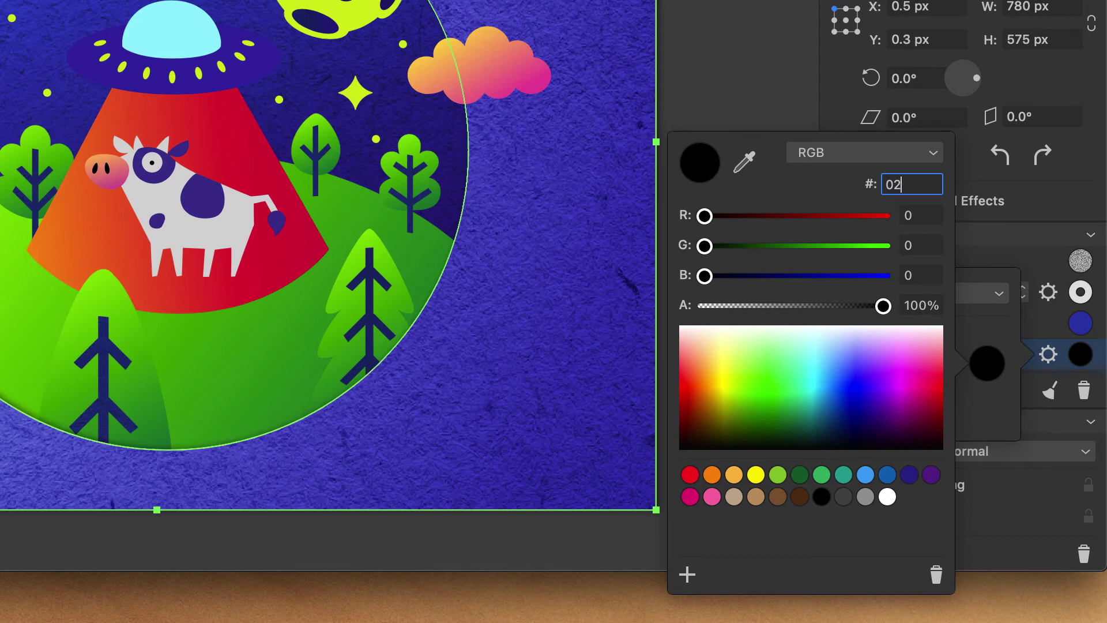
pyautogui.write('0D18')
pyautogui.press('Return')
# Set the frame shadow's opacity to 75%, blur to 22 px and offset to 15 px.
pyautogui.doubleClick(791, 289)
pyautogui.write('75')
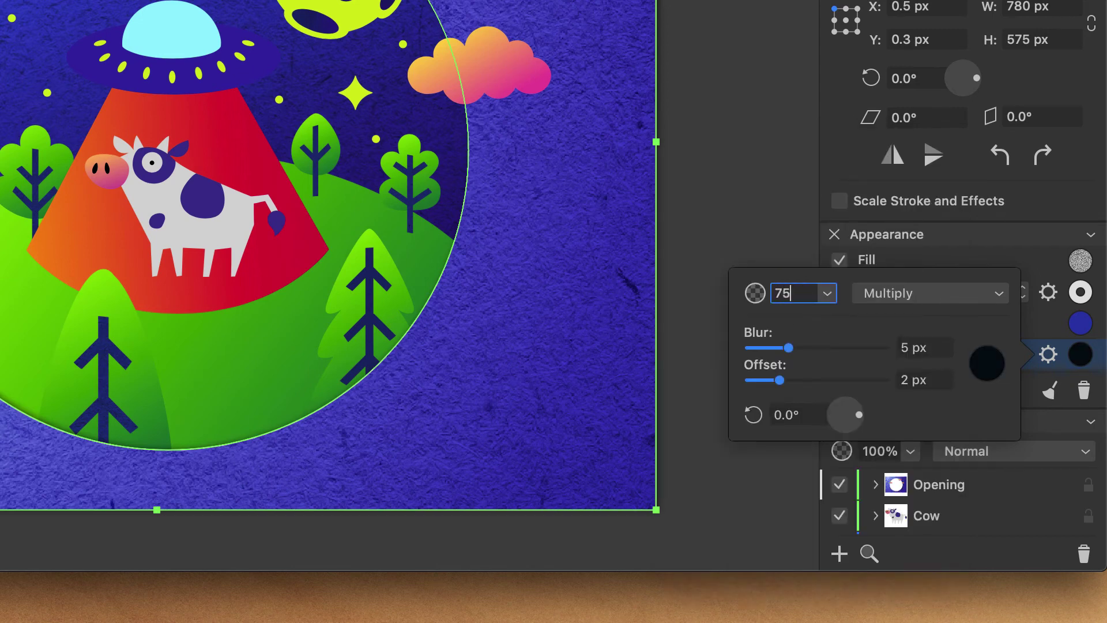
pyautogui.press('Return')
pyautogui.doubleClick(917, 347)
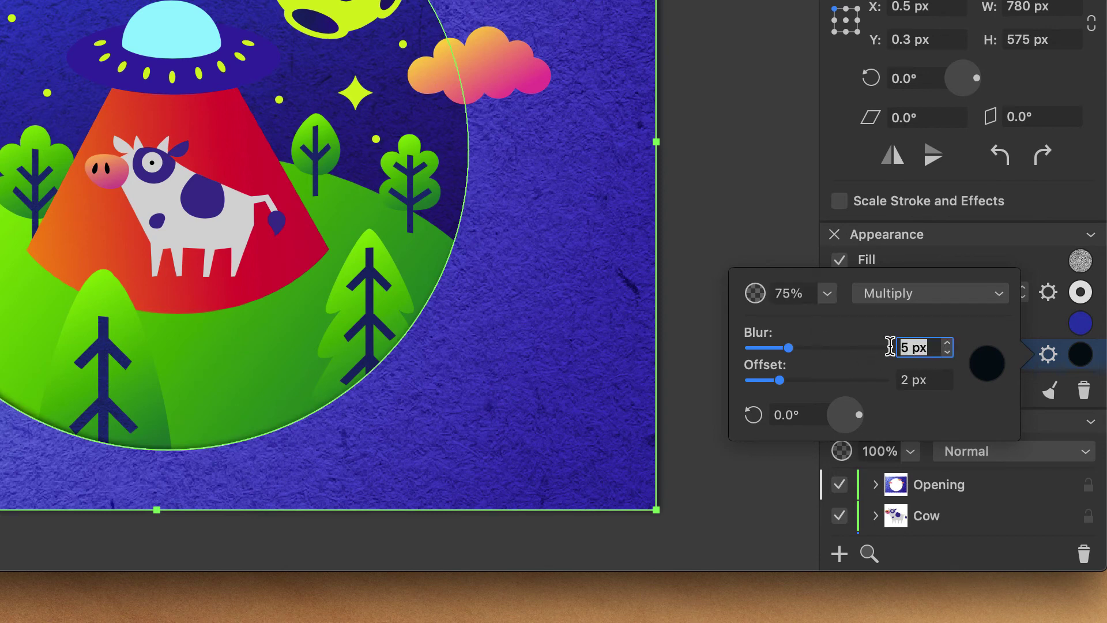
pyautogui.write('22')
pyautogui.press('Return')
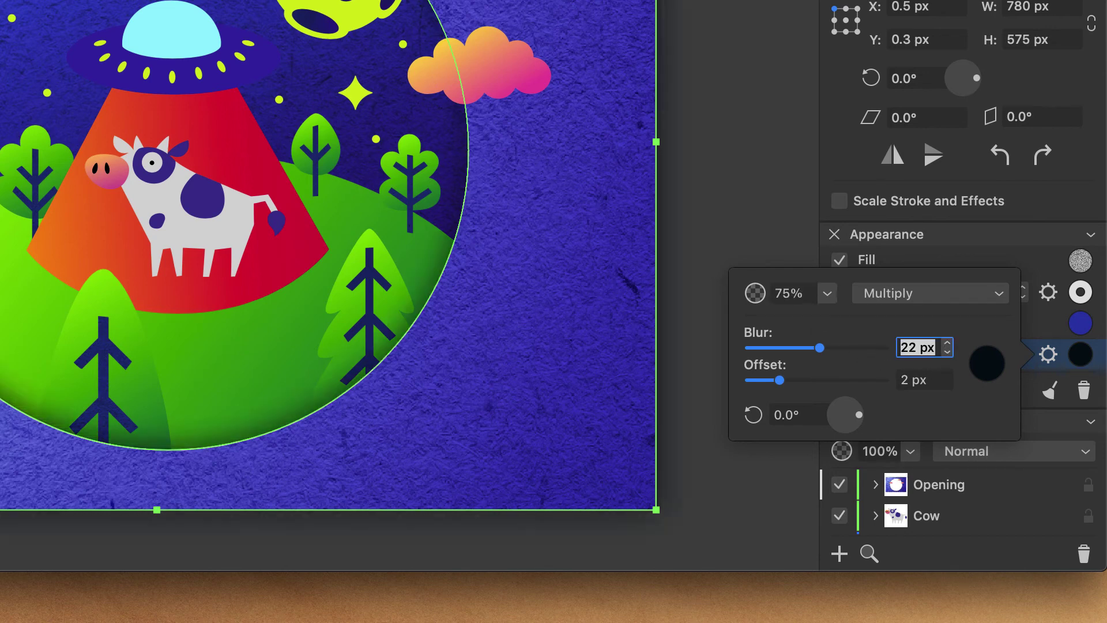
pyautogui.doubleClick(918, 380)
pyautogui.write('15')
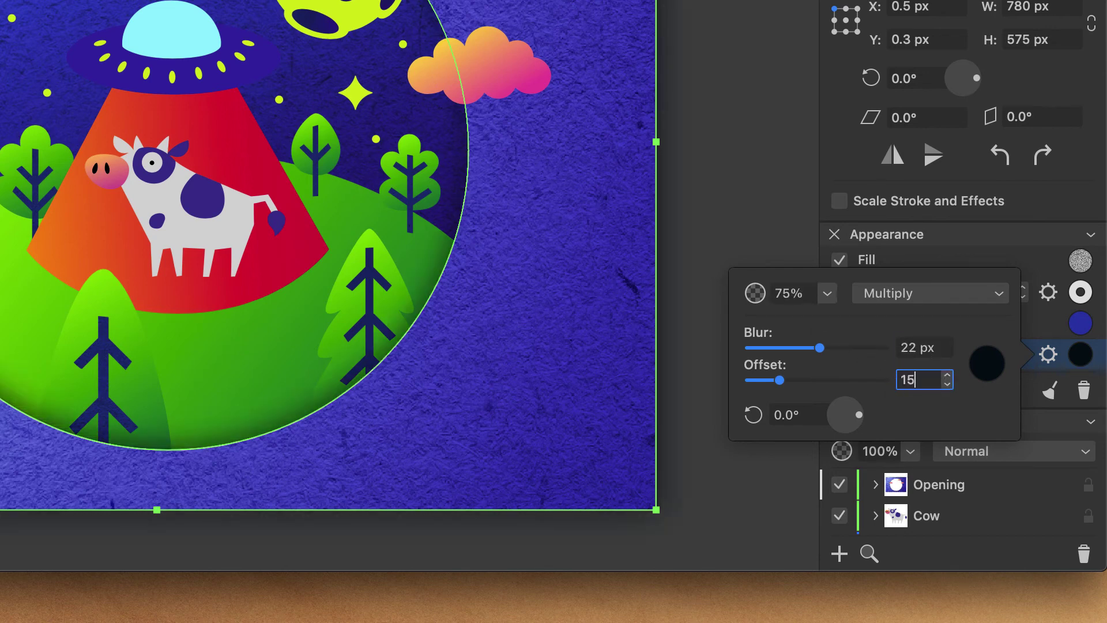
pyautogui.press('Return')
# Give the frame's shadow Normal blending and an angle of 315°.
pyautogui.click(939, 295)
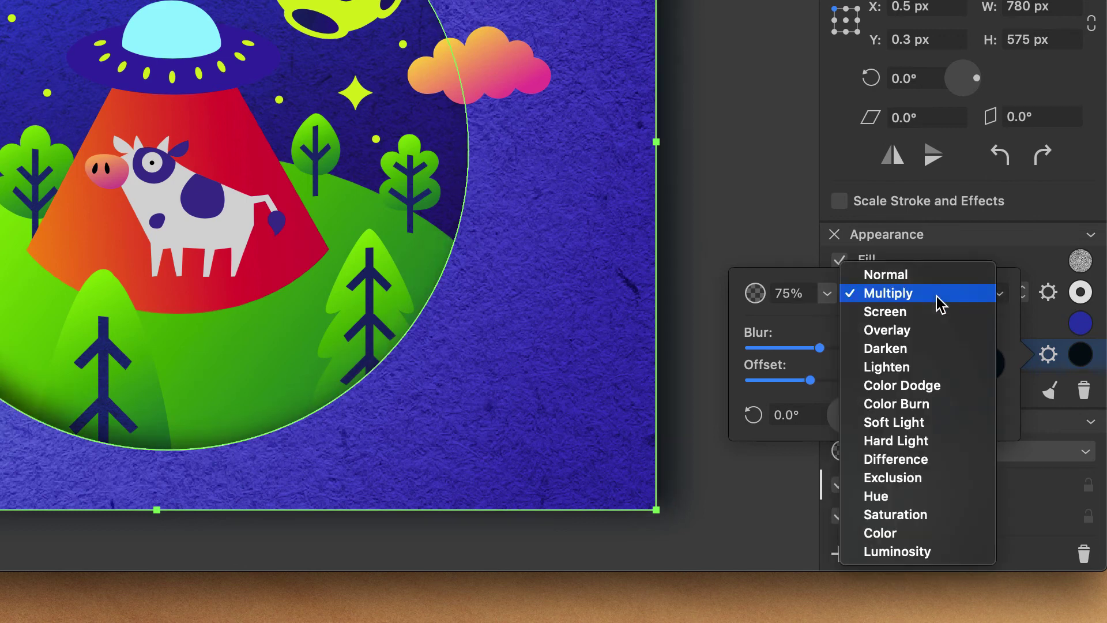
pyautogui.click(925, 279)
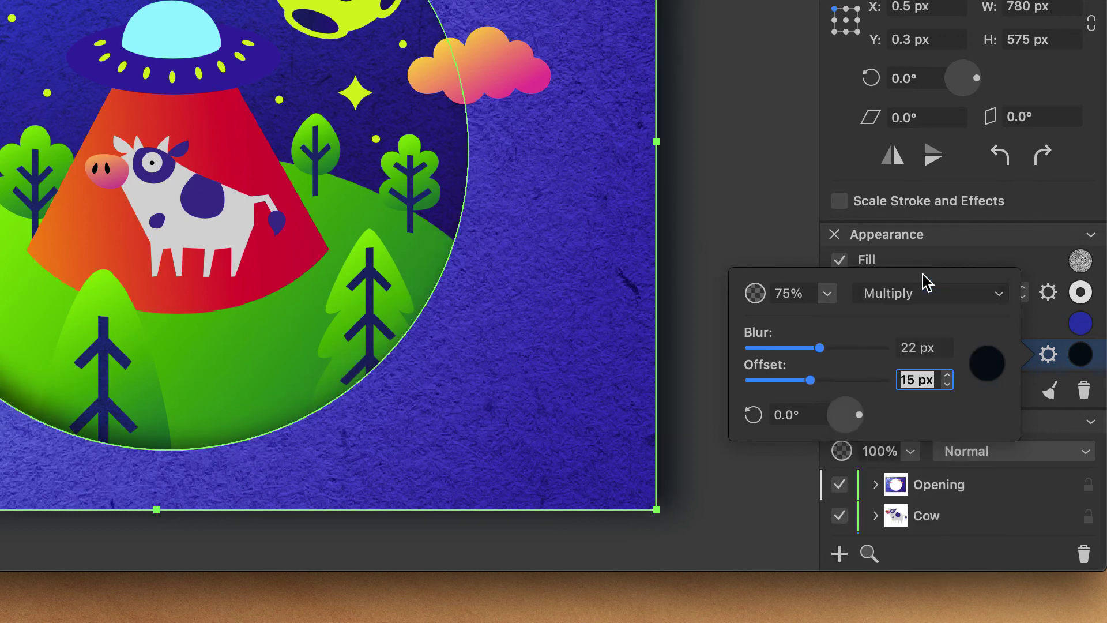
pyautogui.doubleClick(802, 414)
pyautogui.write('315')
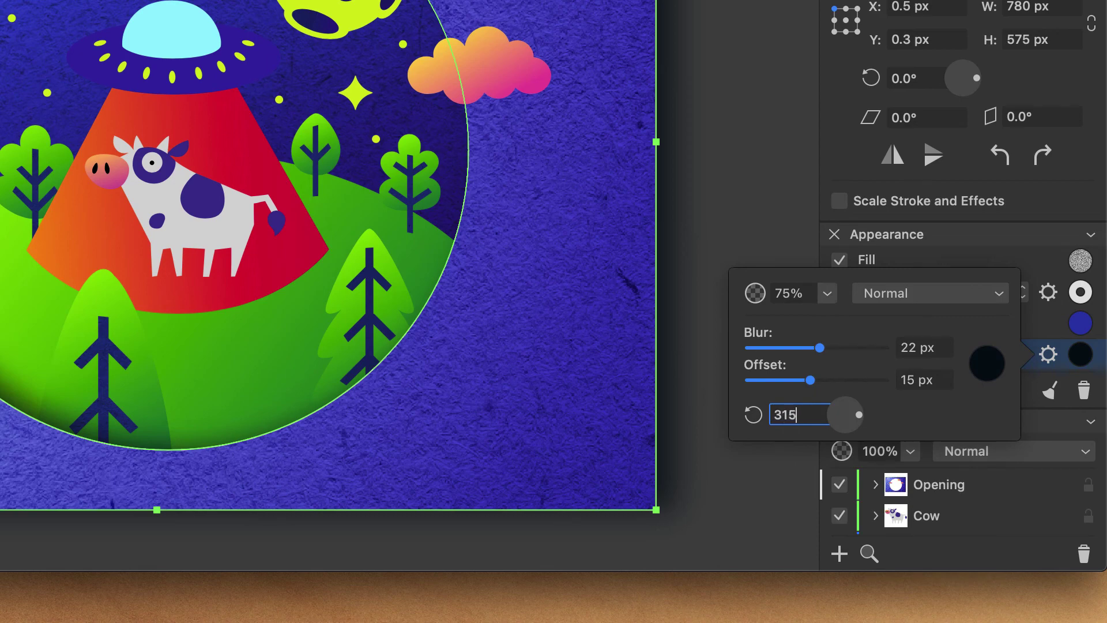
pyautogui.press('Return')
pyautogui.click(740, 485)
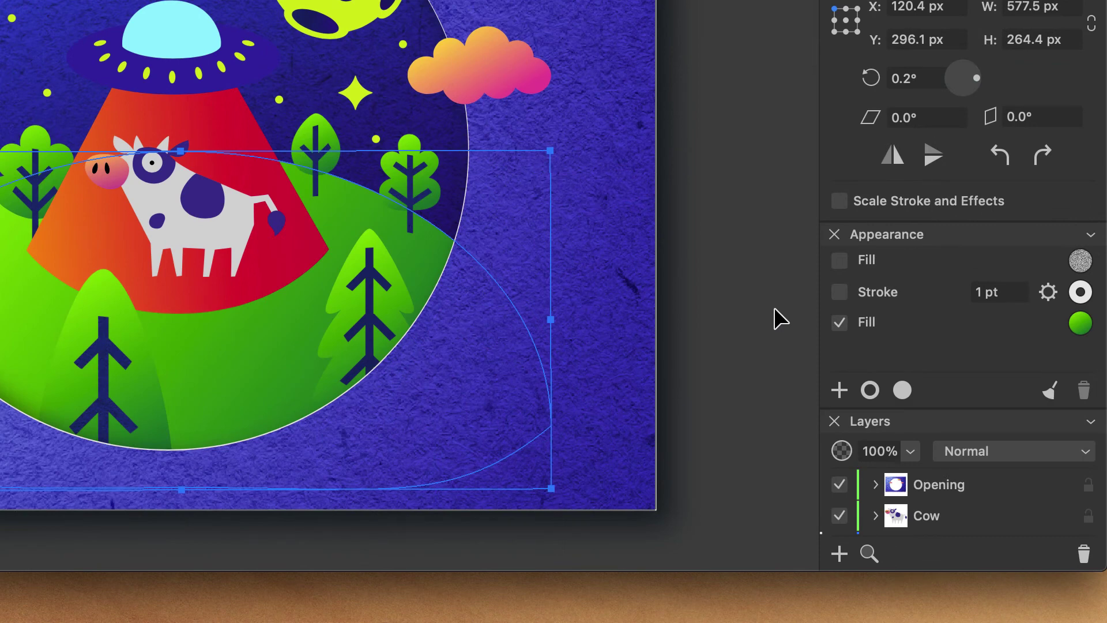
# Enable the green hill's 1 pt stroke and paper texture fill, and open the texture fill's settings.
pyautogui.click(840, 293)
pyautogui.click(840, 260)
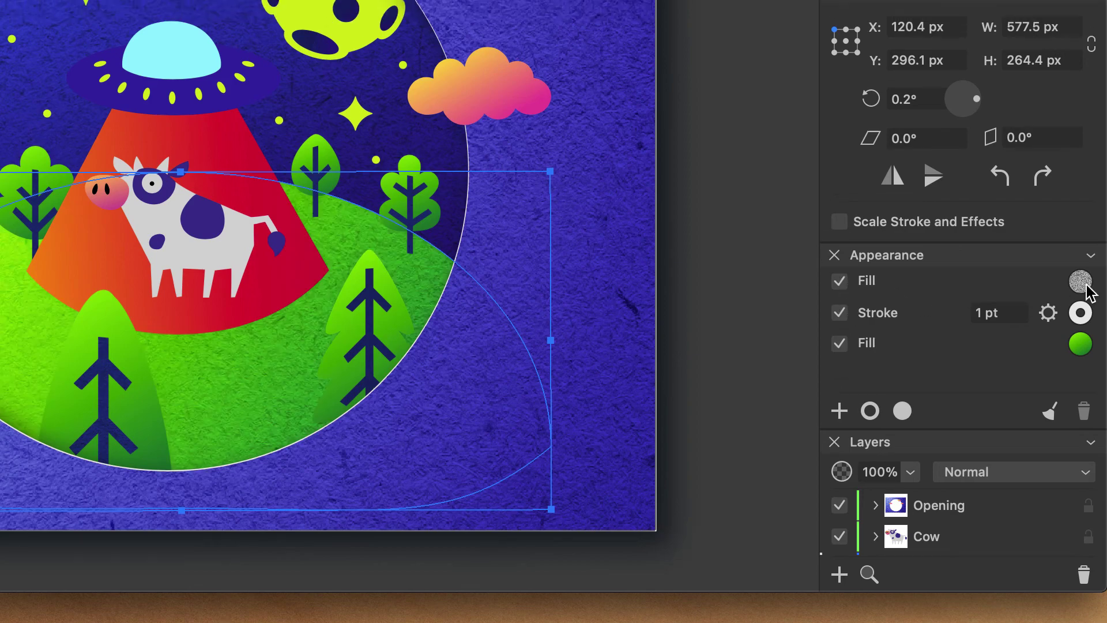
pyautogui.click(1083, 265)
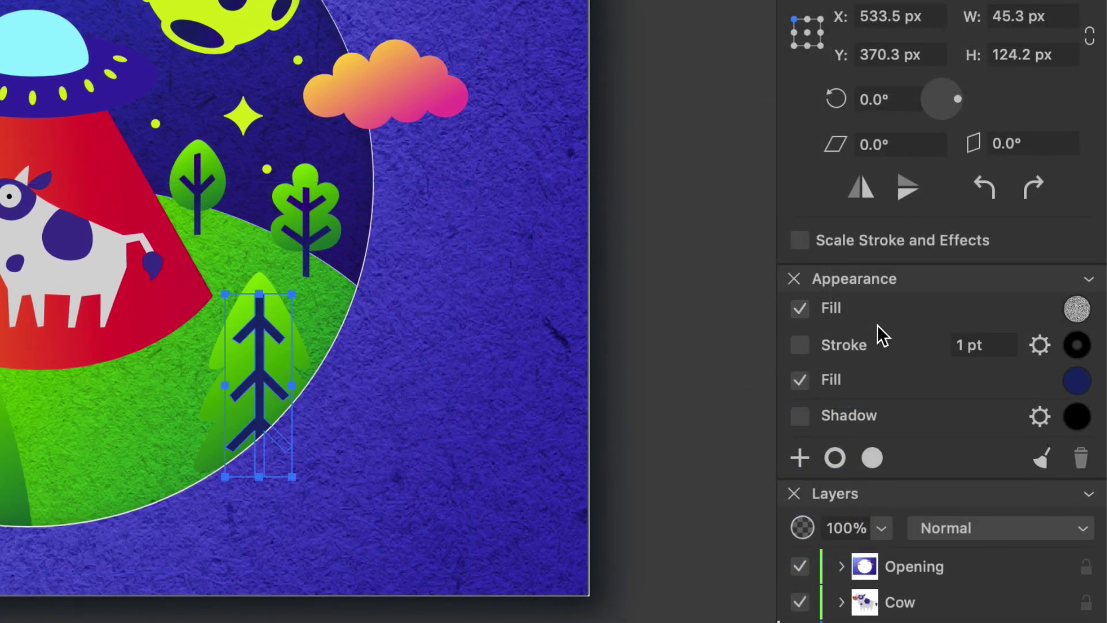
# Check the right pine trunk's paper texture fill, and turn on the trunk's Shadow and Inner Shadow effects.
pyautogui.click(1076, 309)
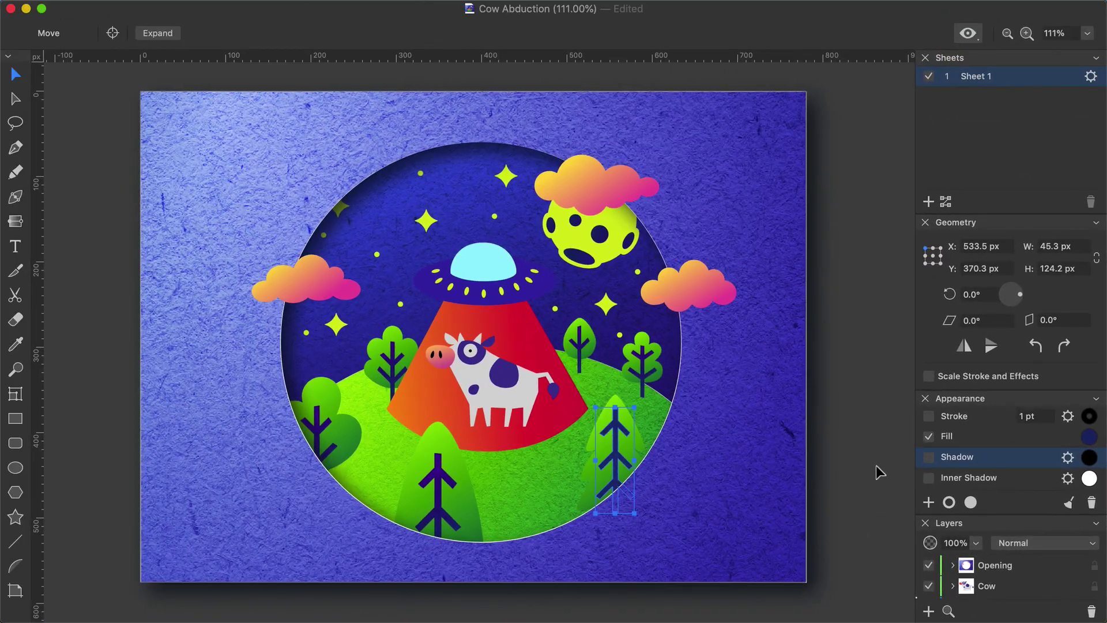
pyautogui.click(928, 457)
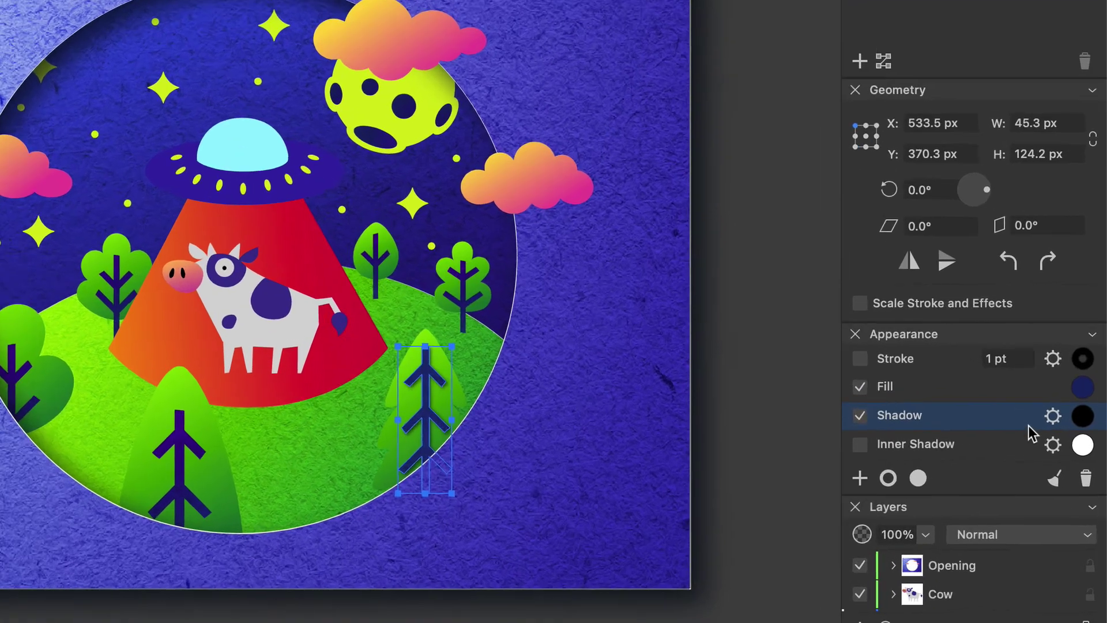
pyautogui.click(1053, 416)
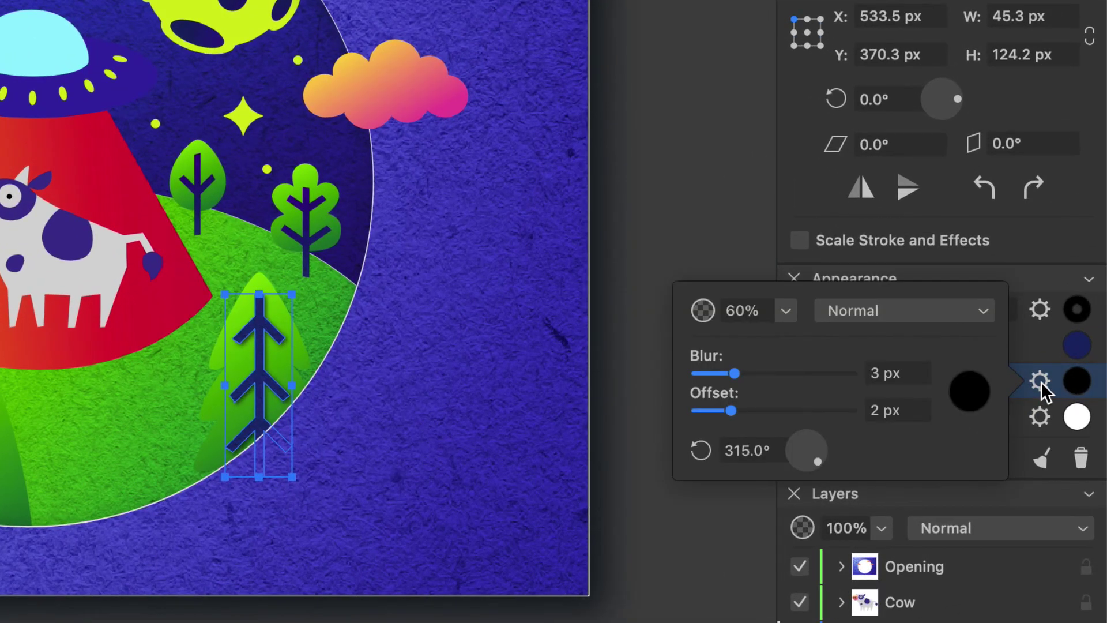
pyautogui.click(1043, 385)
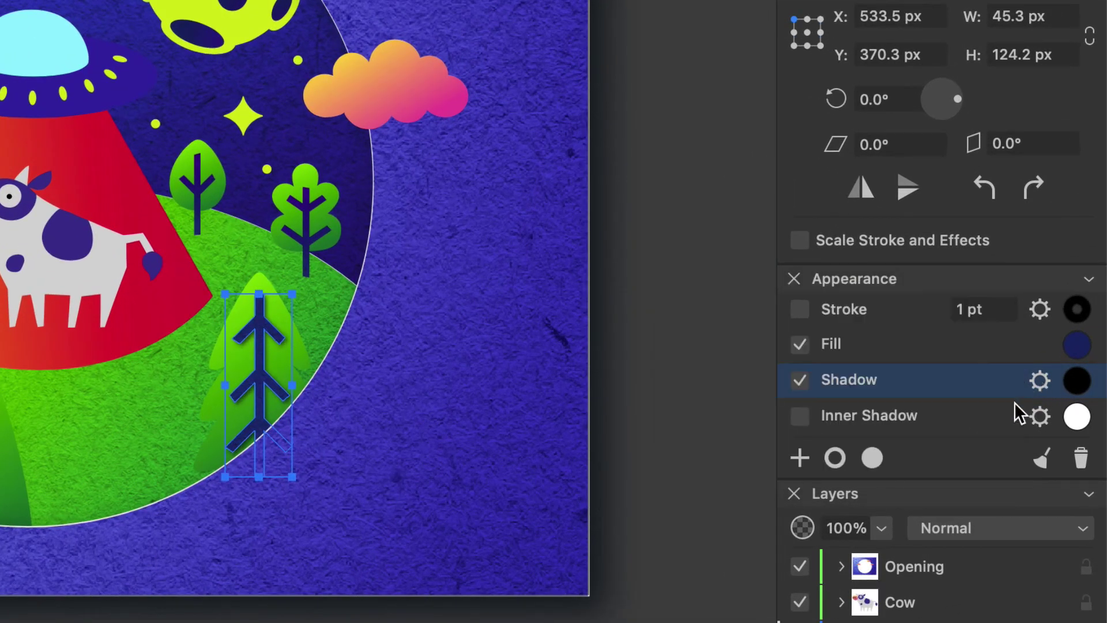
pyautogui.click(801, 418)
pyautogui.click(801, 420)
pyautogui.click(1040, 416)
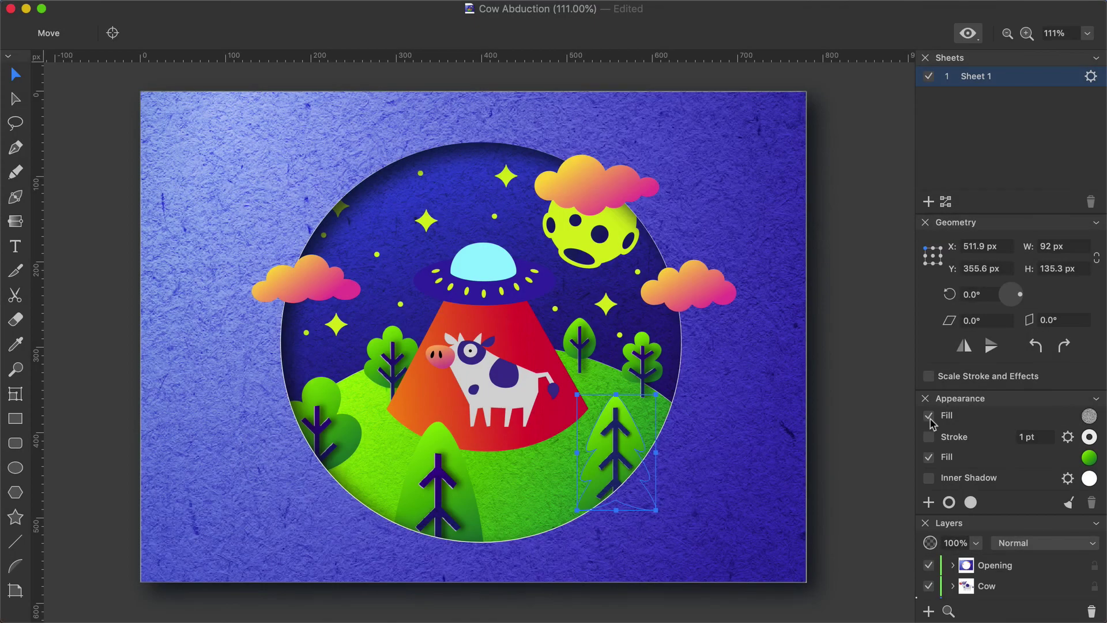
# Enable the paper texture fill on the right pine's foliage and open its image settings.
pyautogui.click(928, 416)
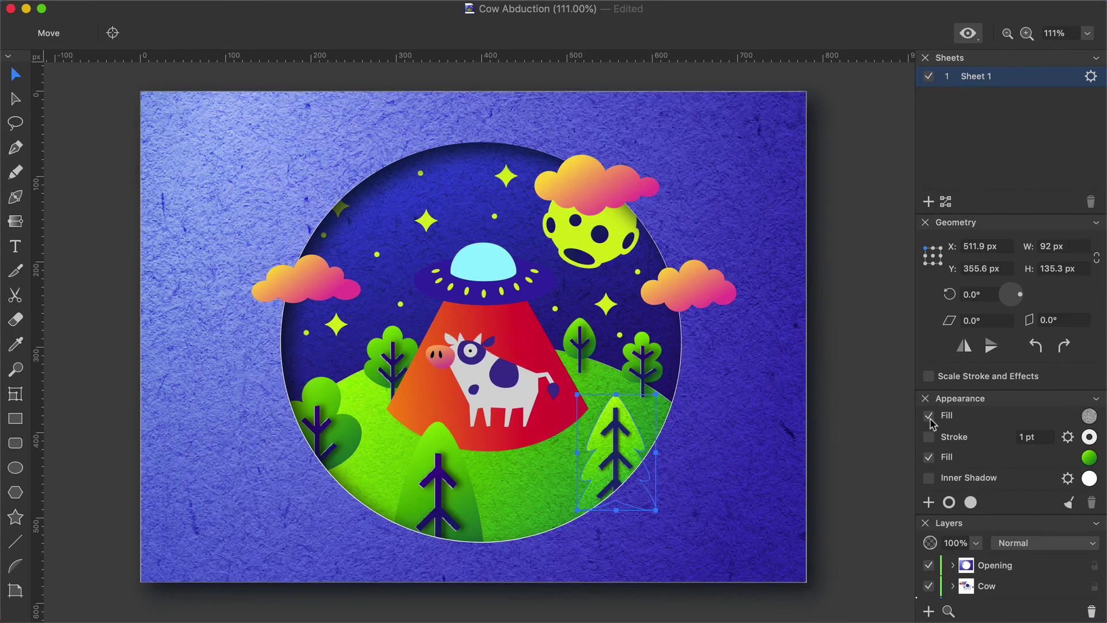
pyautogui.click(1089, 416)
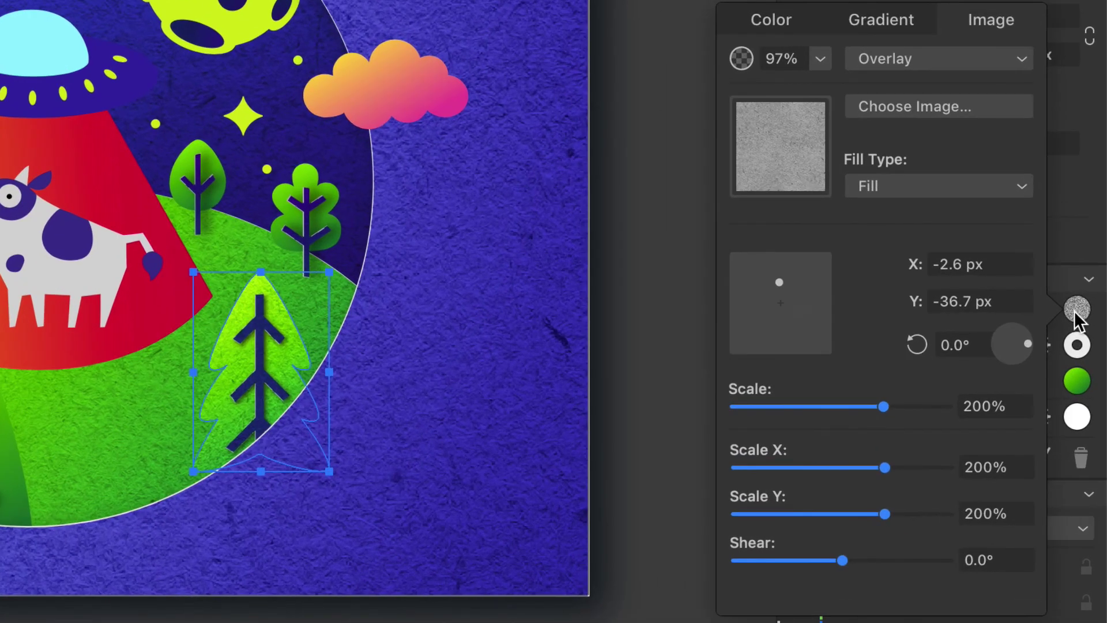
pyautogui.moveTo(884, 406); pyautogui.dragTo(887, 406)
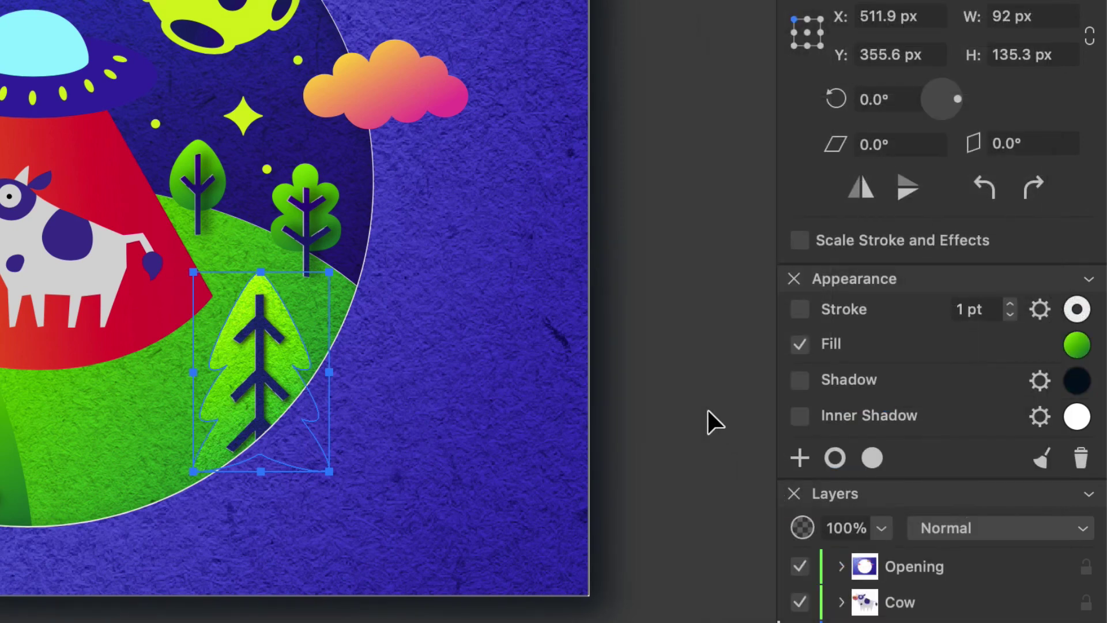
# Turn on the Shadow and Inner Shadow effects for the right pine's foliage and check their settings.
pyautogui.click(800, 379)
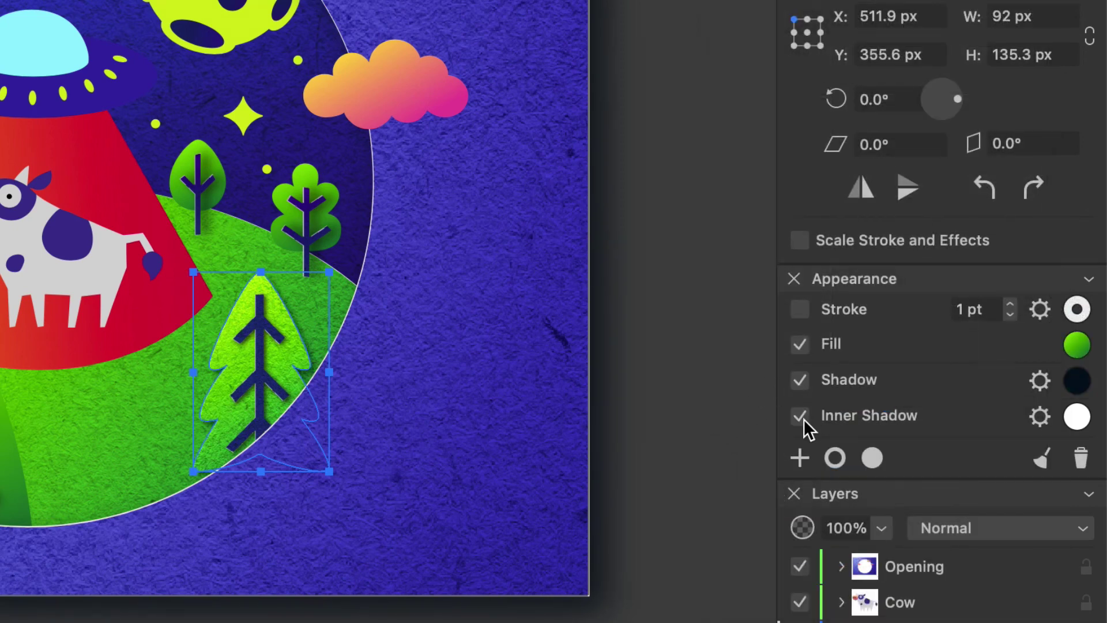
pyautogui.click(1040, 381)
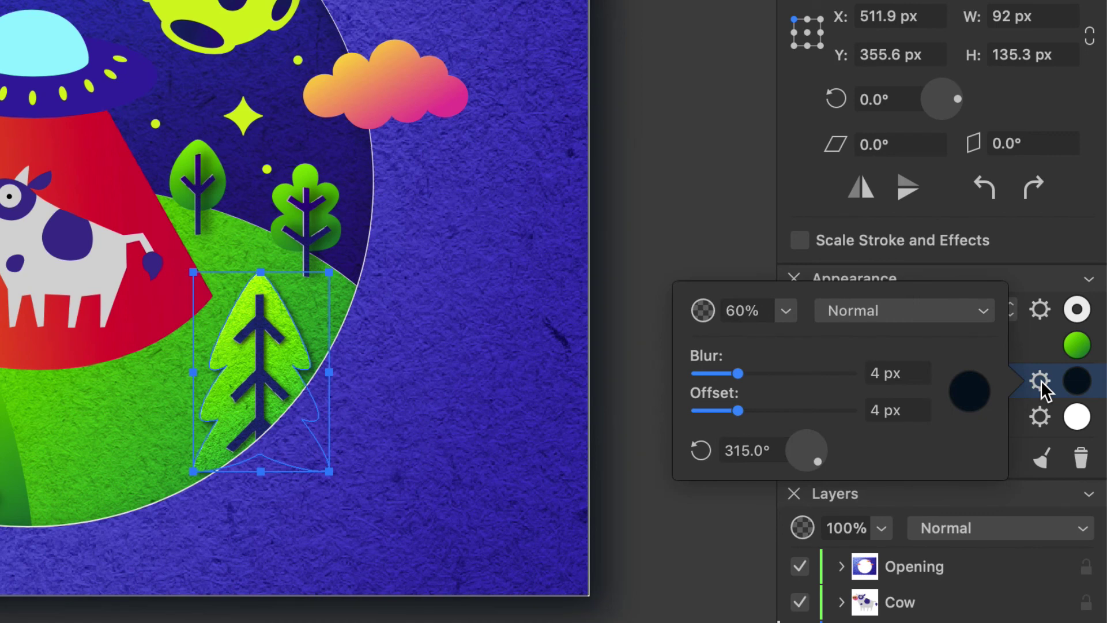
pyautogui.click(1040, 418)
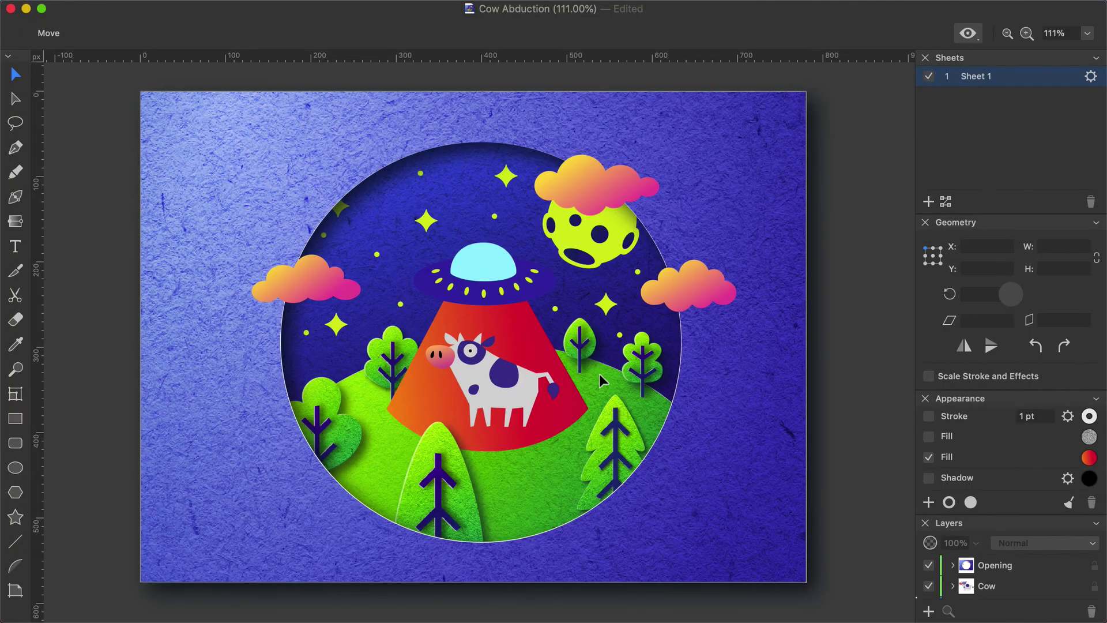
# Enable the paper texture fill, Shadow and Inner Shadow on the red light beam, checking the effect settings.
pyautogui.click(531, 344)
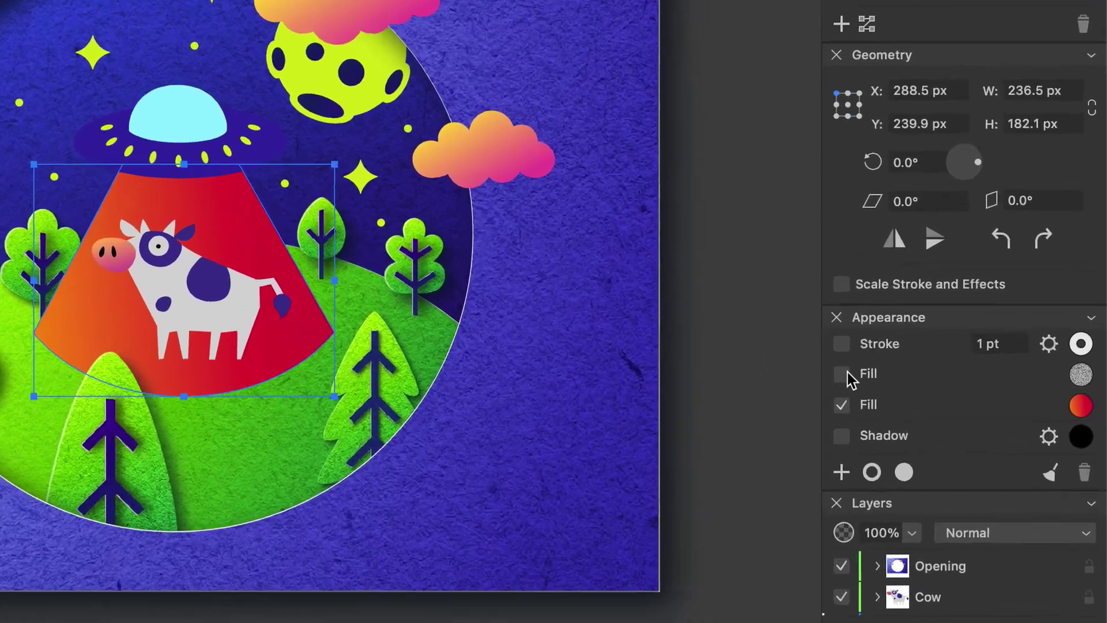
pyautogui.click(929, 436)
pyautogui.click(1079, 346)
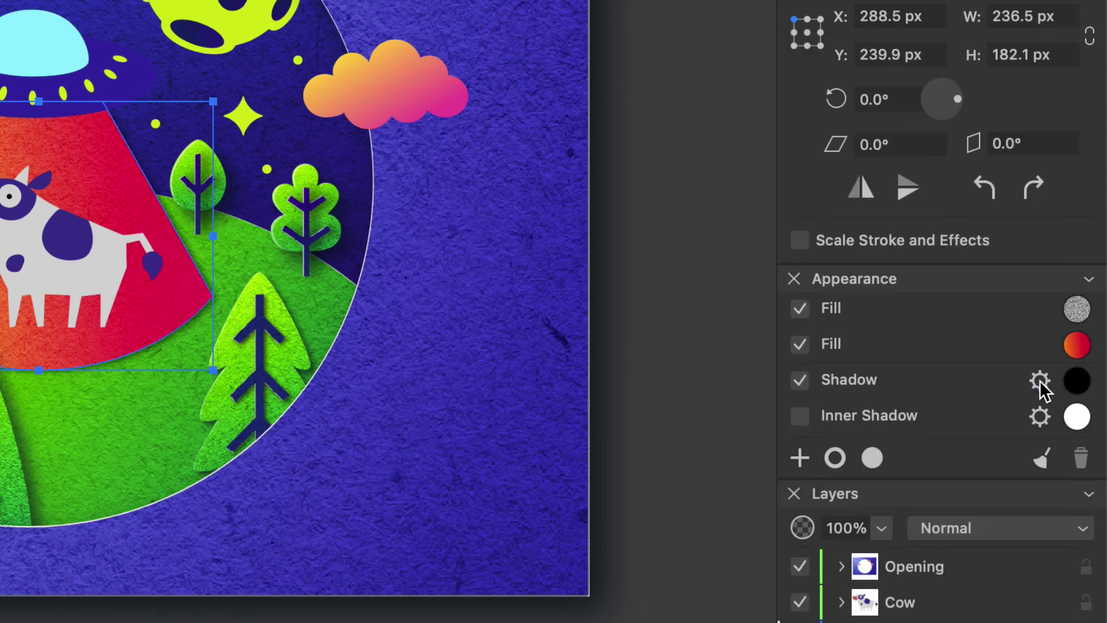
pyautogui.click(1040, 382)
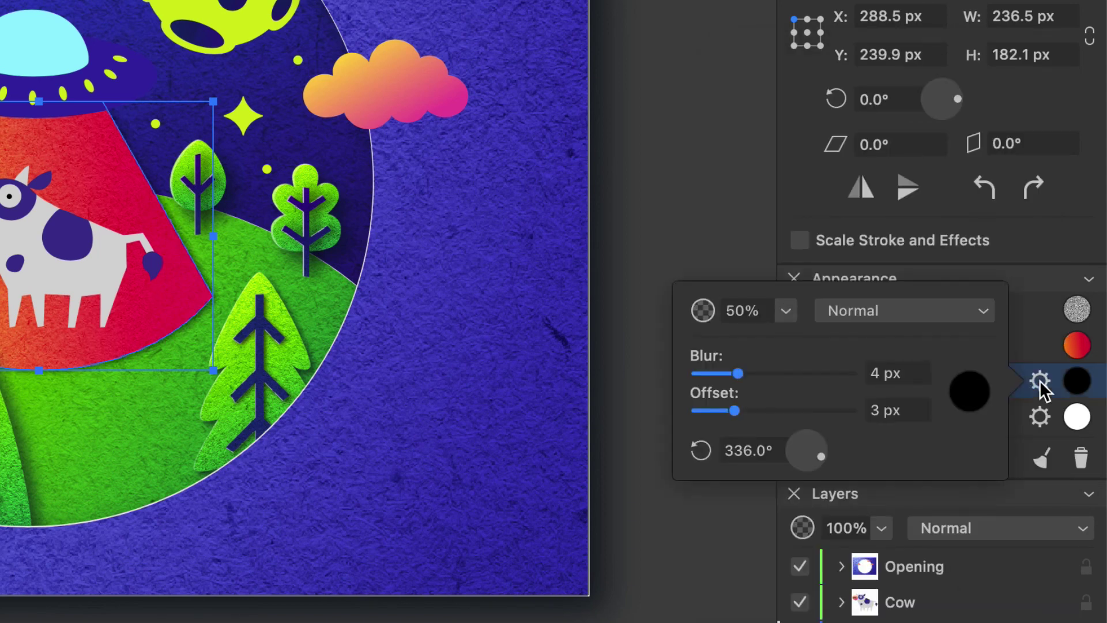
pyautogui.click(1040, 417)
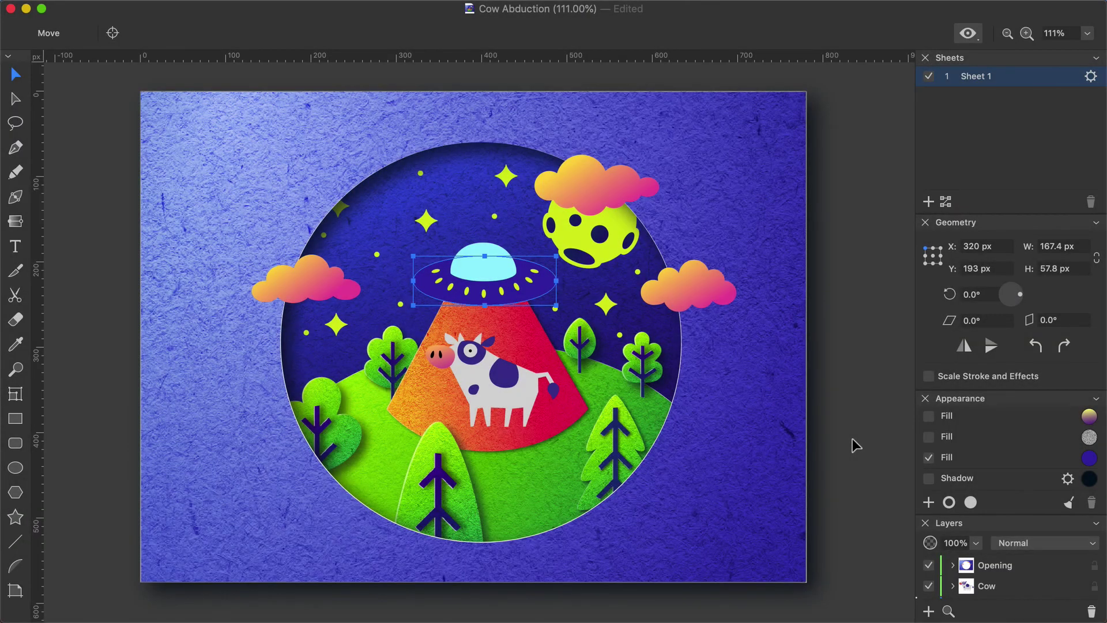
# Enable the UFO saucer's paper texture fill and yellow-to-purple gradient overlay fill, and check their settings.
pyautogui.click(929, 437)
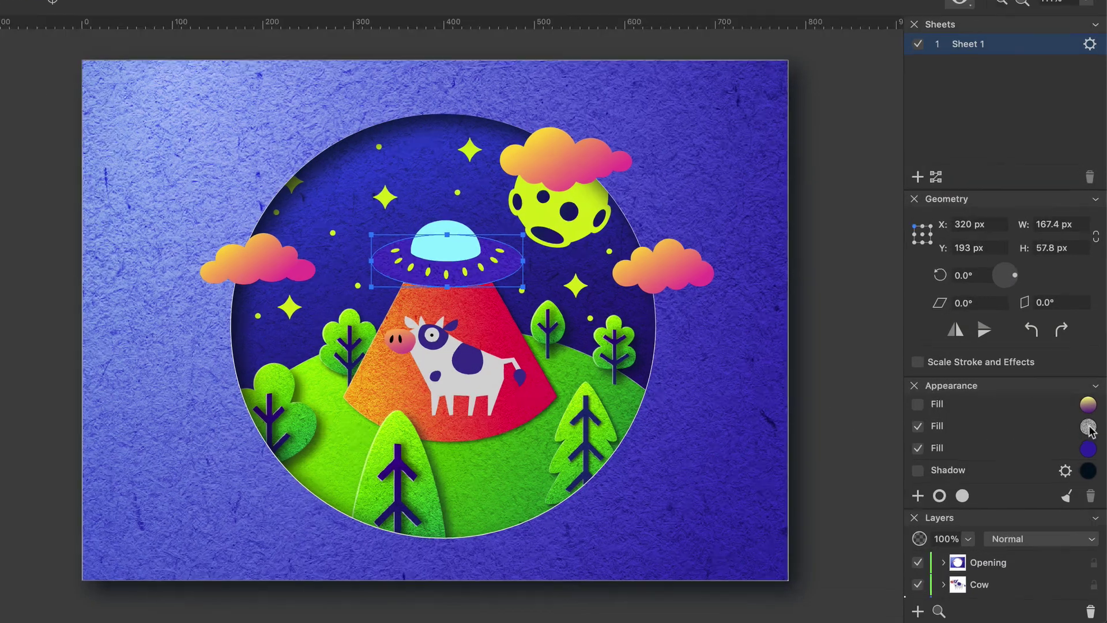
pyautogui.click(1089, 427)
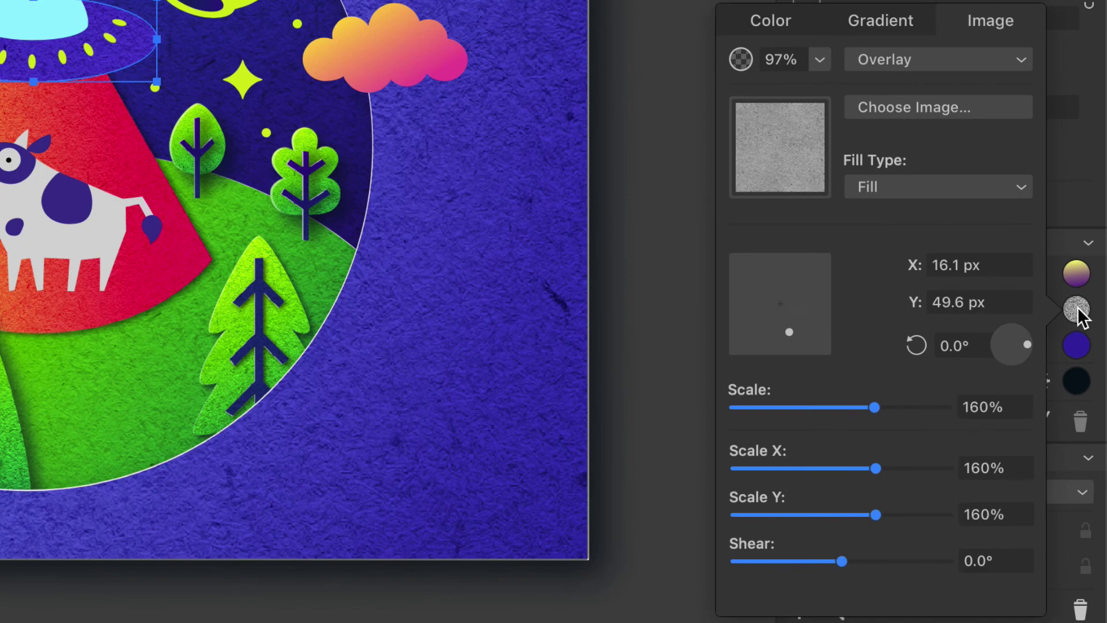
pyautogui.click(1078, 274)
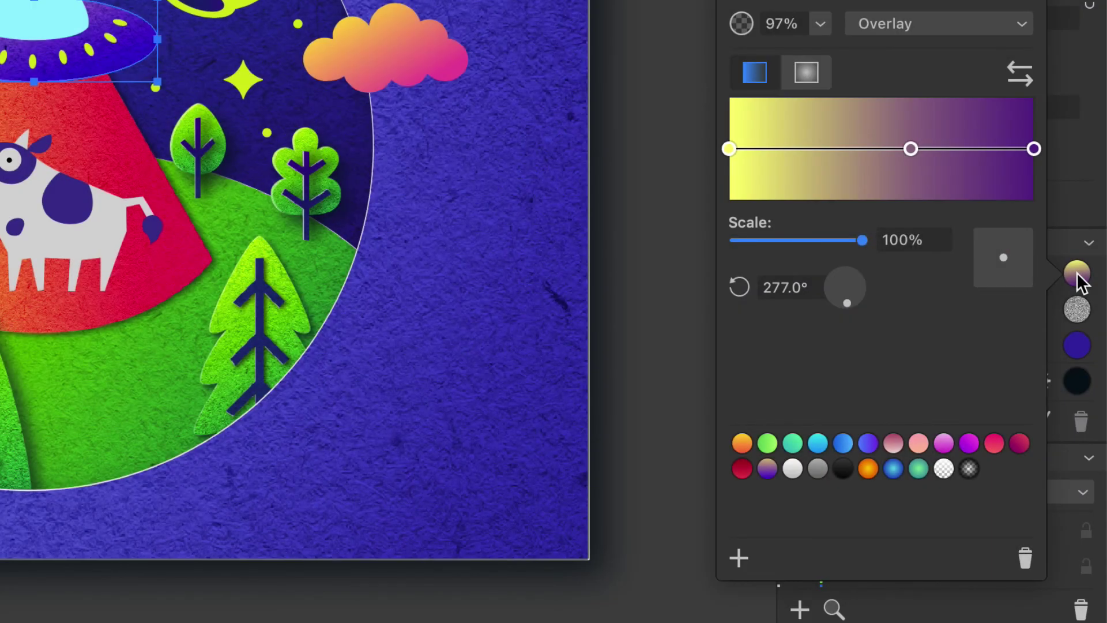
# Turn on the UFO saucer's Shadow and Inner Shadow effects and check their settings.
pyautogui.click(1041, 343)
pyautogui.click(1041, 344)
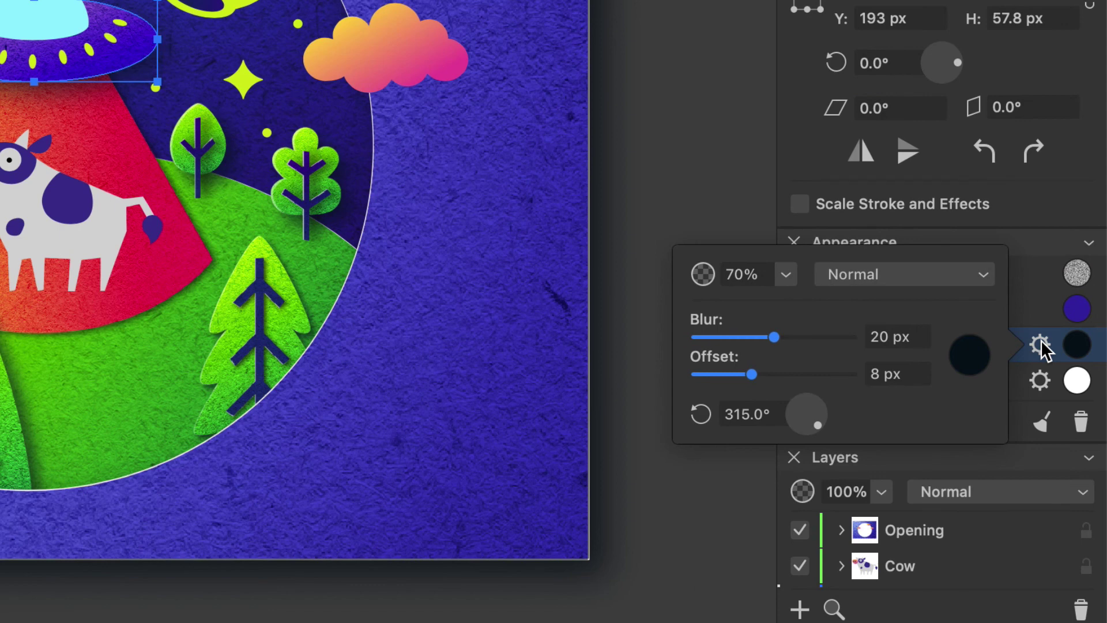
pyautogui.click(1040, 379)
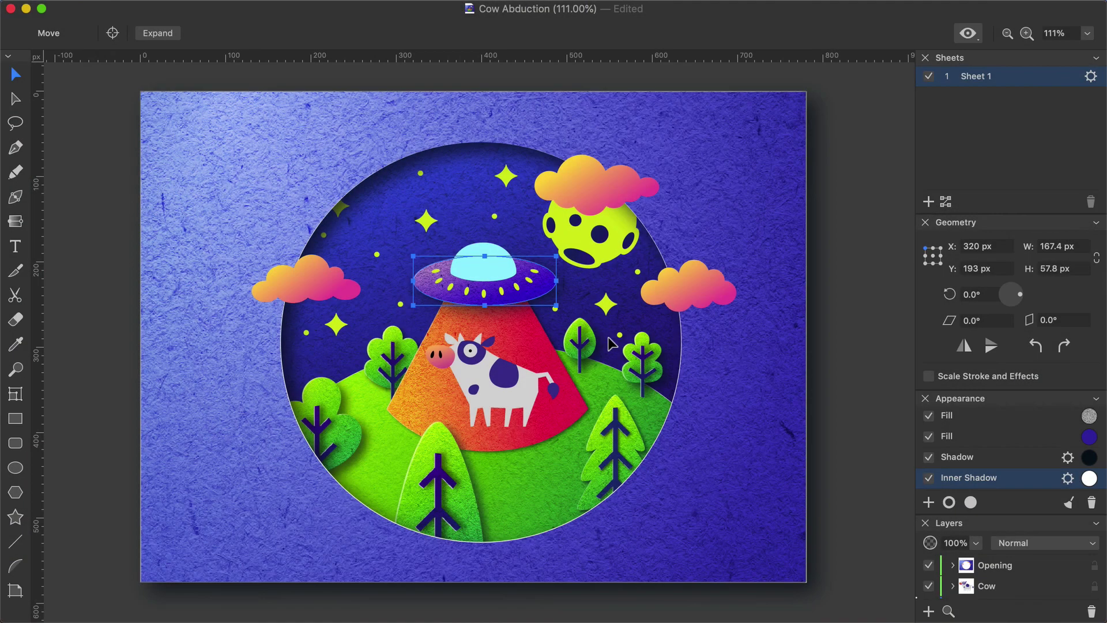
# Enable the UFO dome's paper texture fill and yellow-to-blue gradient overlay fill, and check their settings.
pyautogui.click(495, 263)
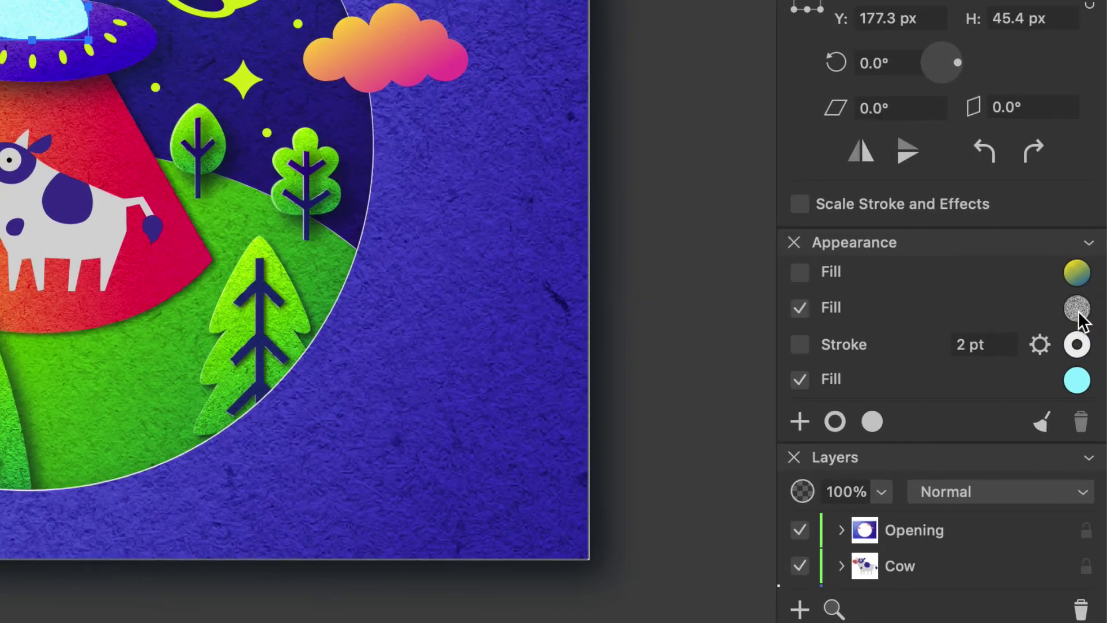
pyautogui.click(1089, 436)
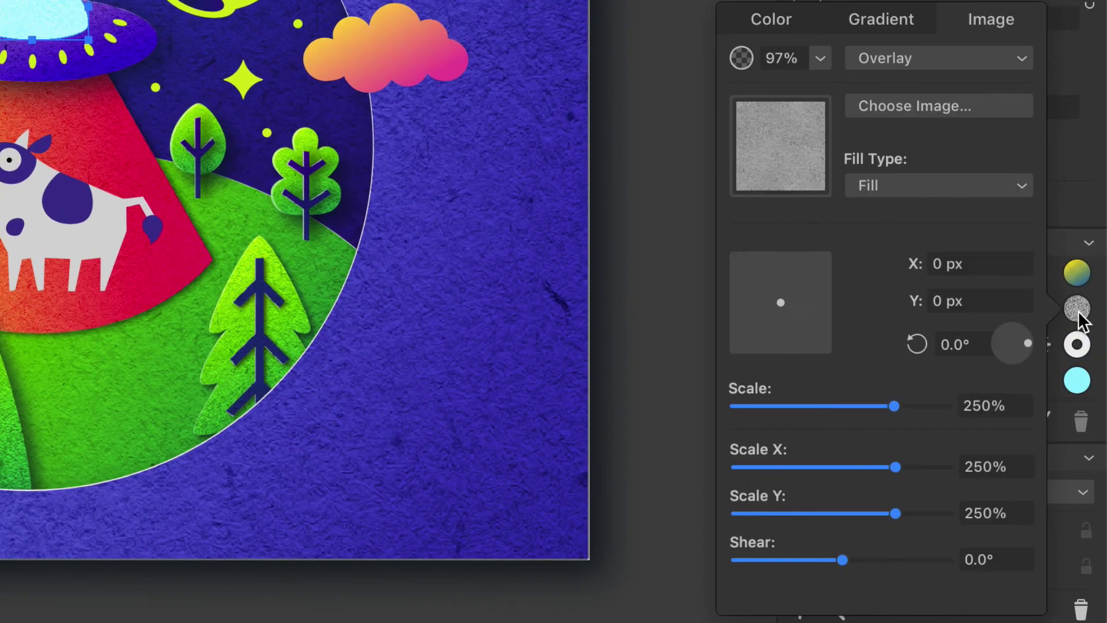
pyautogui.click(1077, 309)
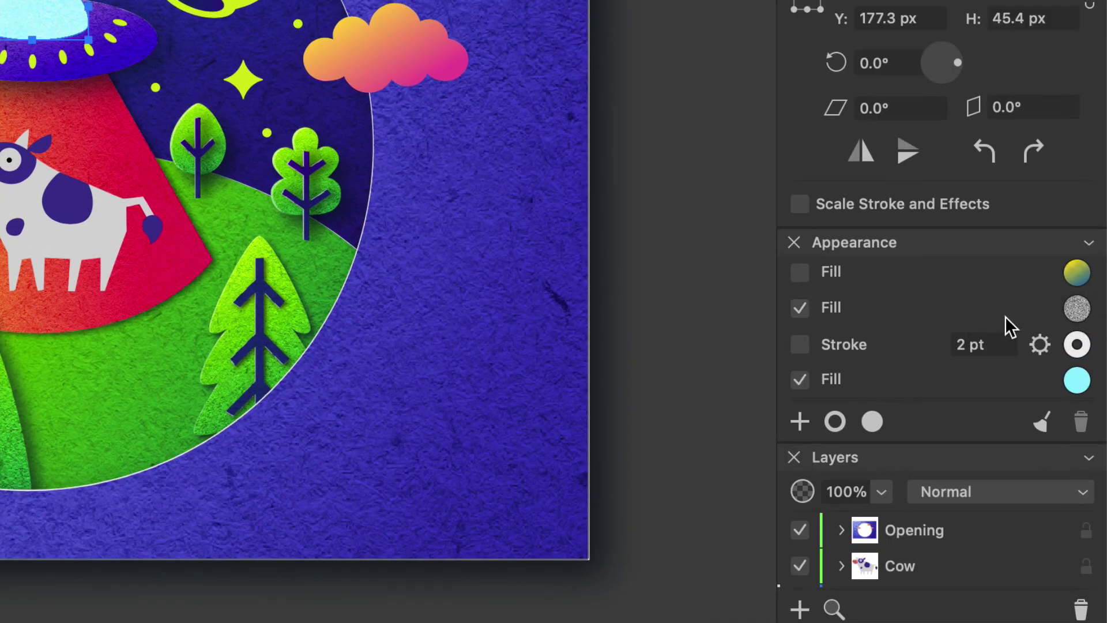
pyautogui.click(800, 274)
pyautogui.click(1077, 274)
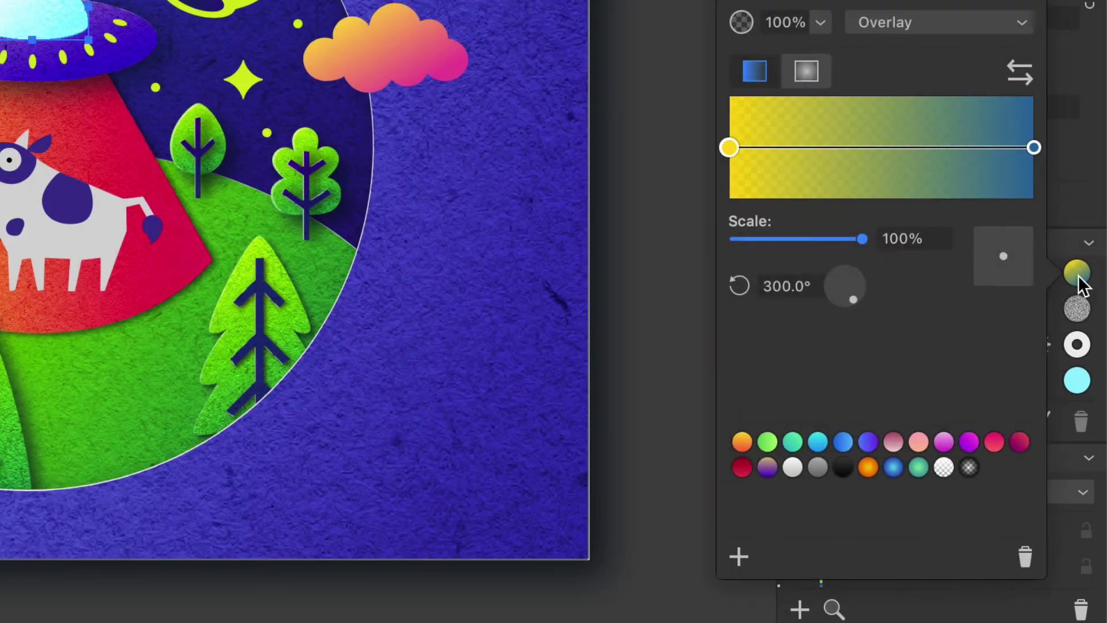
pyautogui.click(1079, 277)
# Turn on the UFO dome's Shadow effect, check its settings and deselect the dome.
pyautogui.scroll(-2, 868, 375)
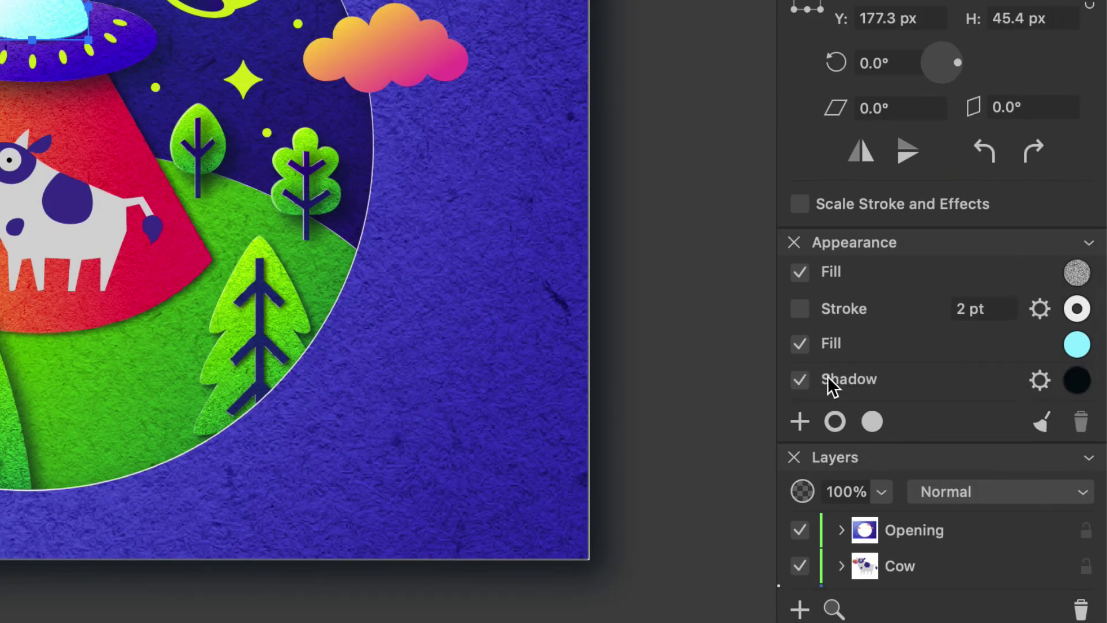
pyautogui.click(1039, 380)
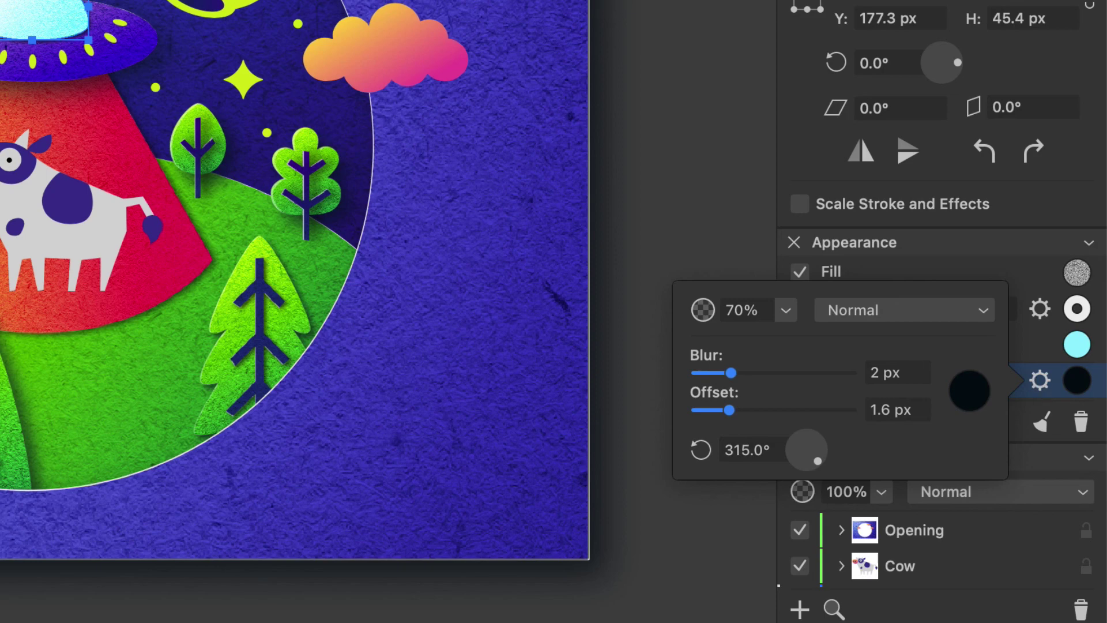
pyautogui.click(1037, 380)
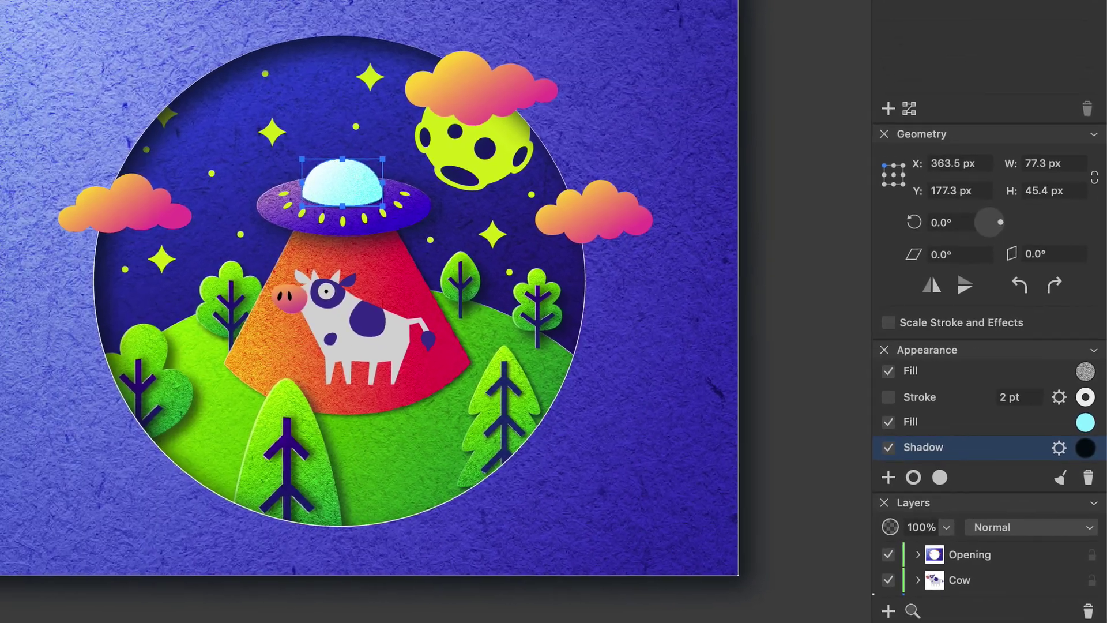
pyautogui.press('Escape')
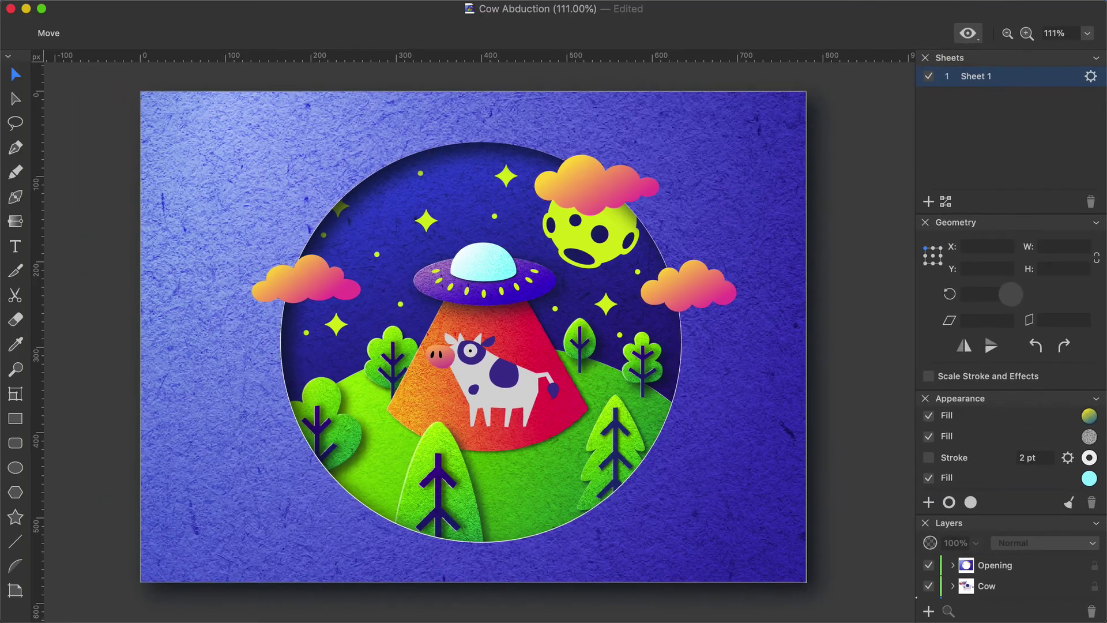
pyautogui.press('a')
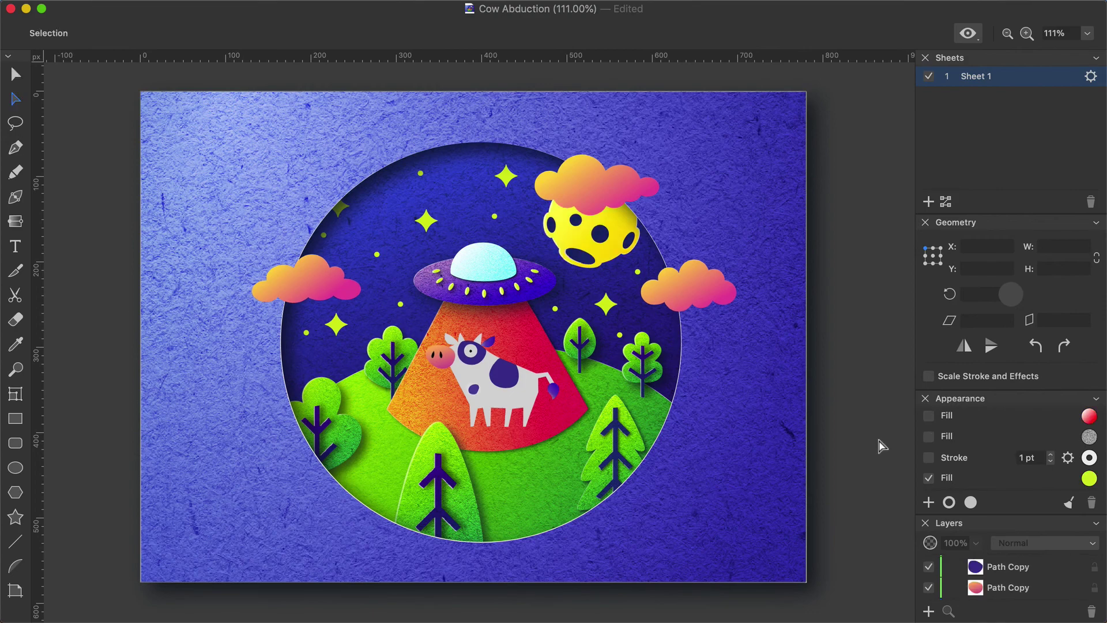